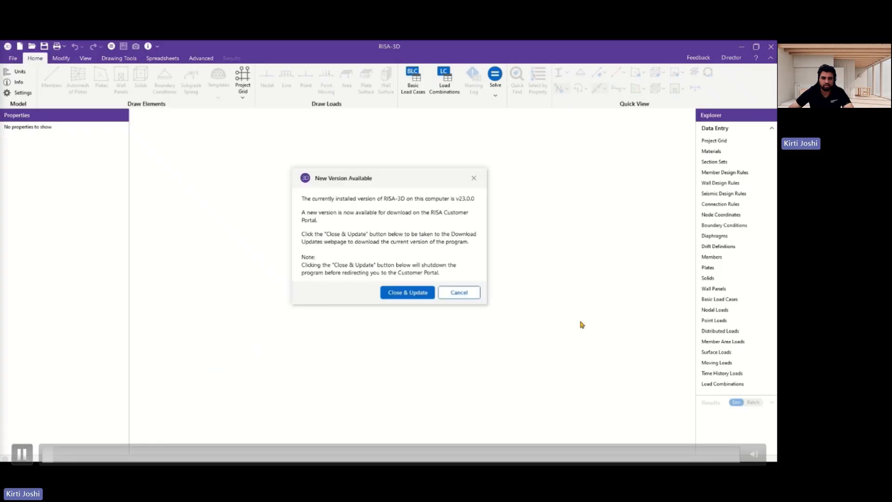
Step: Dismiss the new version notice and create a new blank model
{"action": "left_click", "coordinate": [467, 294]}
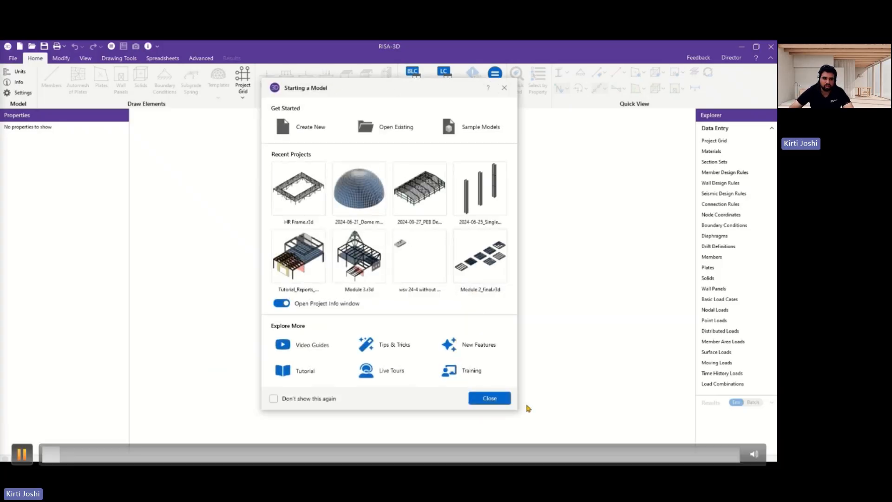
{"action": "key", "text": "space"}
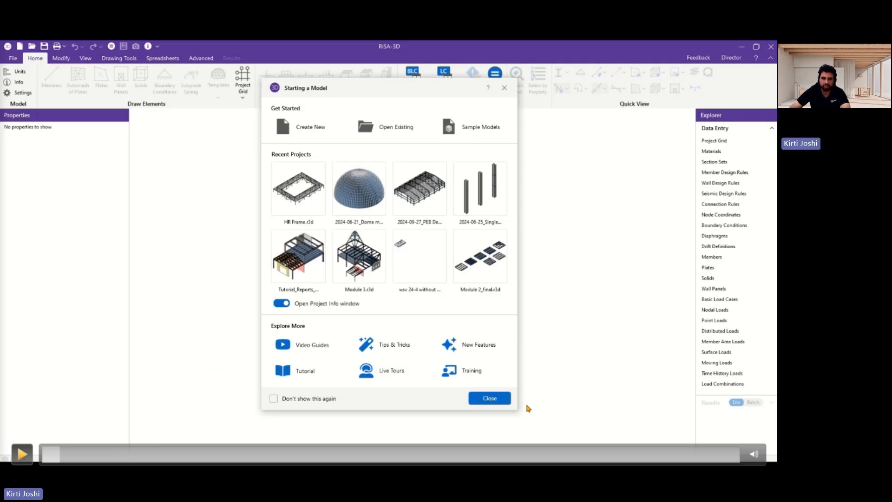
{"action": "left_click", "coordinate": [22, 454]}
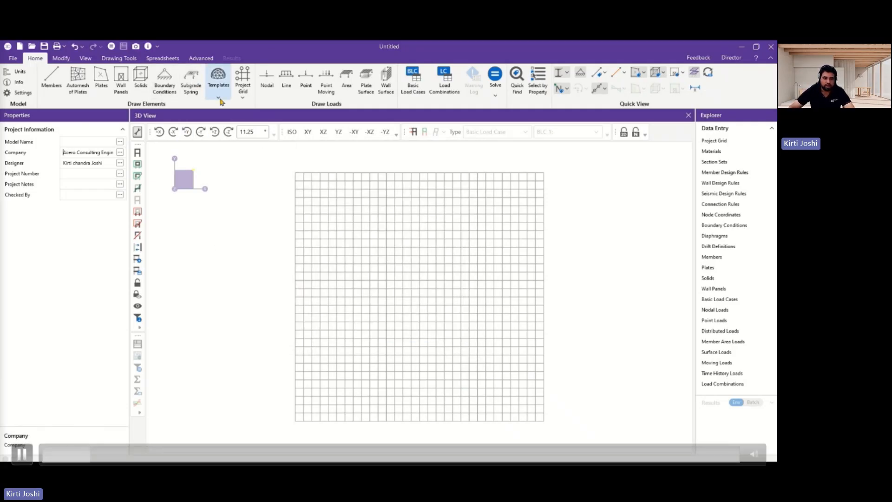
Step: Start a truss template and set its truss type to Warren A
{"action": "left_click", "coordinate": [22, 454]}
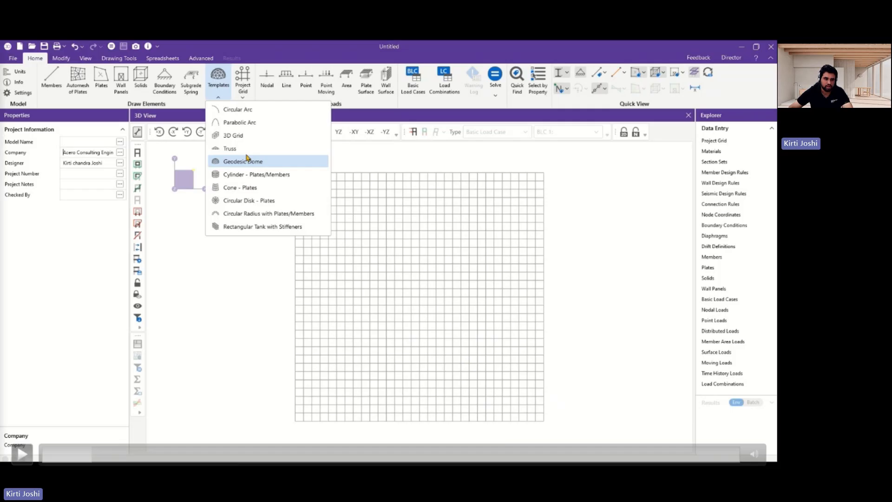
{"action": "left_click", "coordinate": [242, 150]}
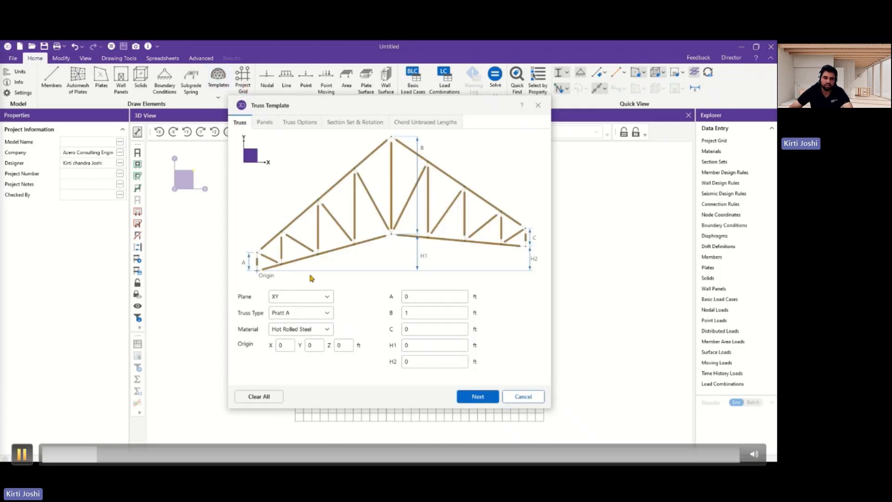
{"action": "left_click", "coordinate": [311, 316]}
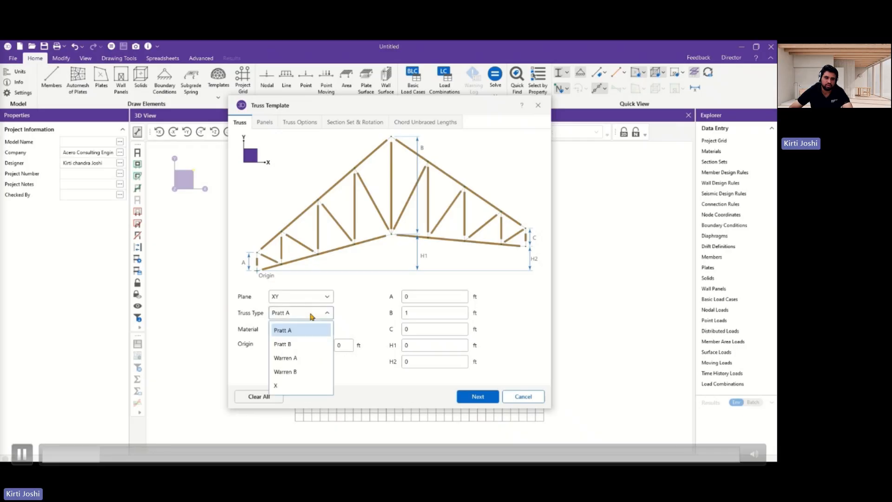
{"action": "left_click", "coordinate": [296, 358]}
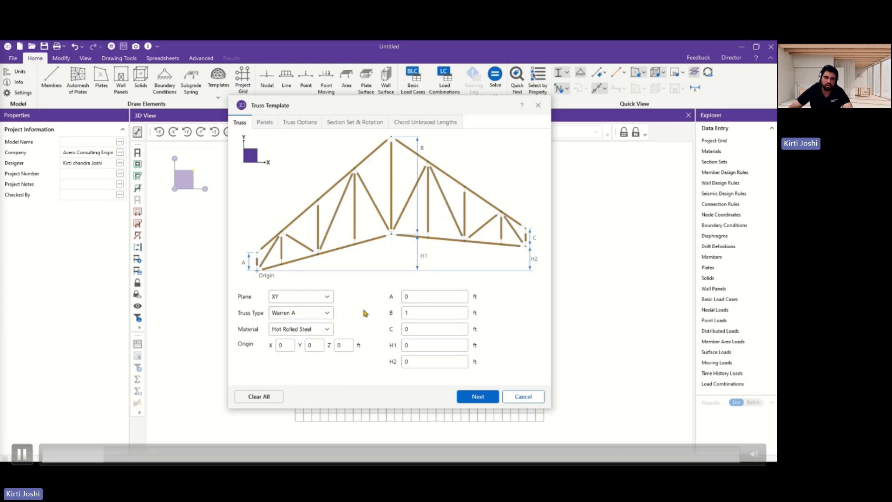
Step: Set the truss heights to A = 4 ft, B = 7 ft and C = 4 ft, and continue to the panel settings
{"action": "left_click", "coordinate": [415, 300]}
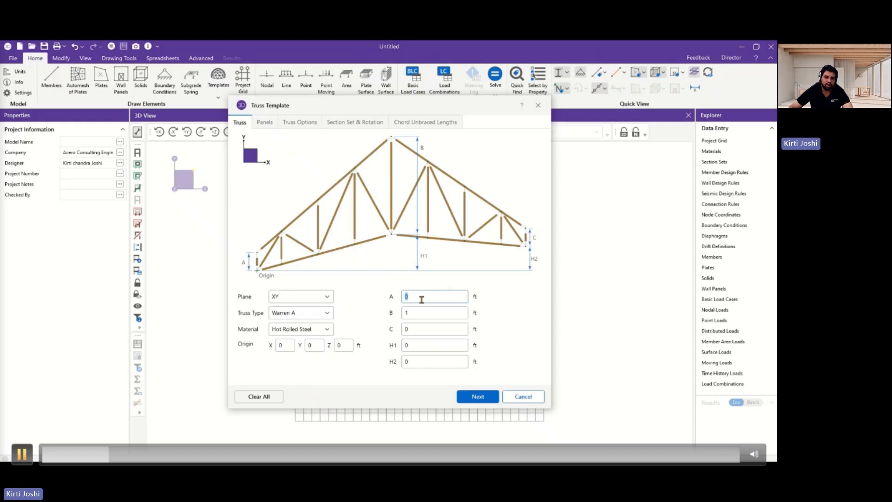
{"action": "type", "text": "4"}
{"action": "left_click", "coordinate": [413, 313]}
{"action": "type", "text": "7"}
{"action": "key", "text": "Tab"}
{"action": "type", "text": "4"}
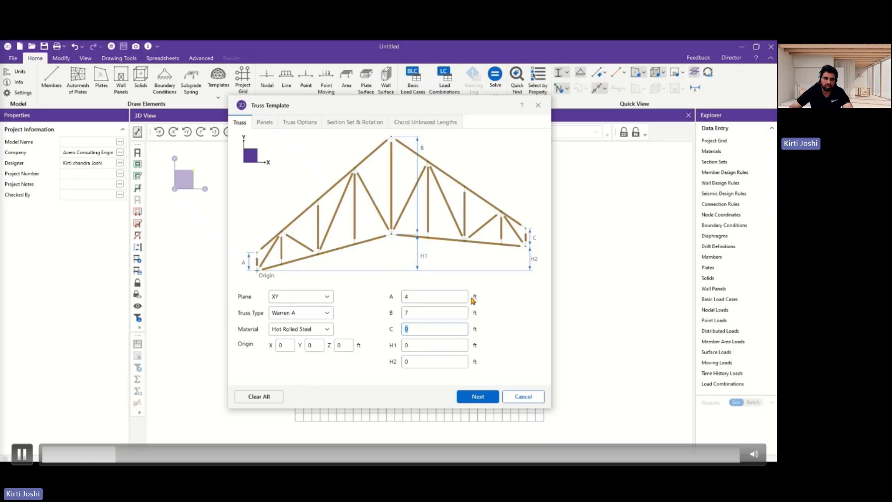
{"action": "left_click", "coordinate": [478, 396]}
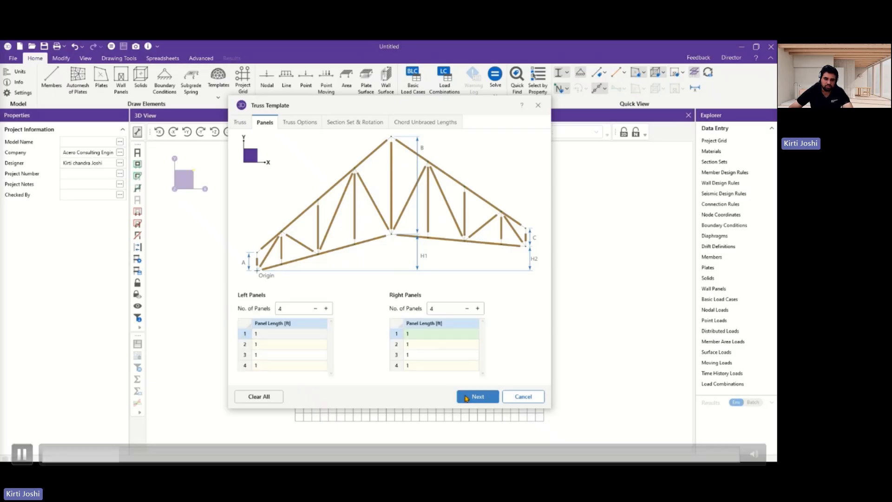
Step: Enter the panel lengths for the truss's four left and four right panels and continue to the truss options
{"action": "double_click", "coordinate": [256, 334]}
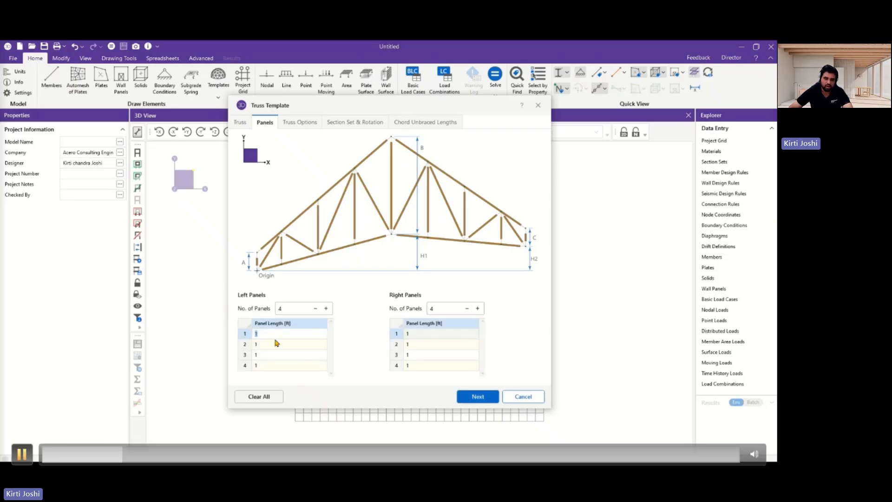
{"action": "left_click", "coordinate": [22, 454]}
{"action": "left_click", "coordinate": [22, 454]}
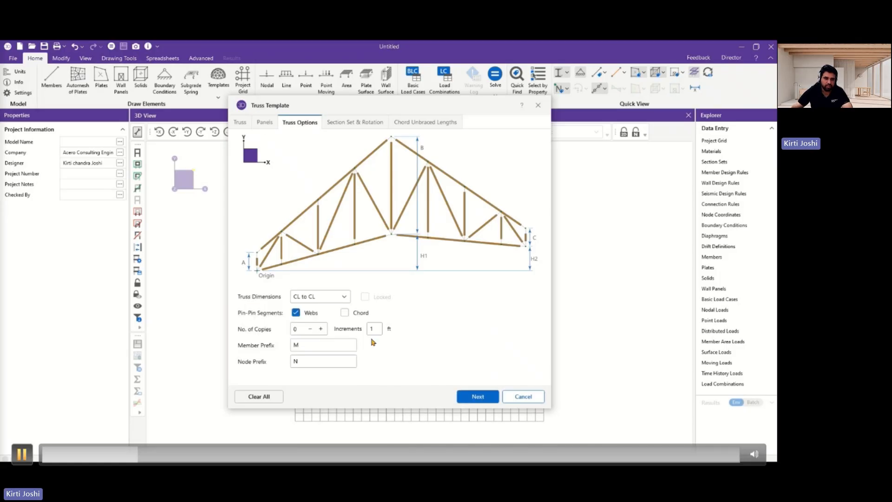
Step: Set the number of truss copies to 5, enter their spacing increment, and continue to the section set assignments
{"action": "key", "text": "space"}
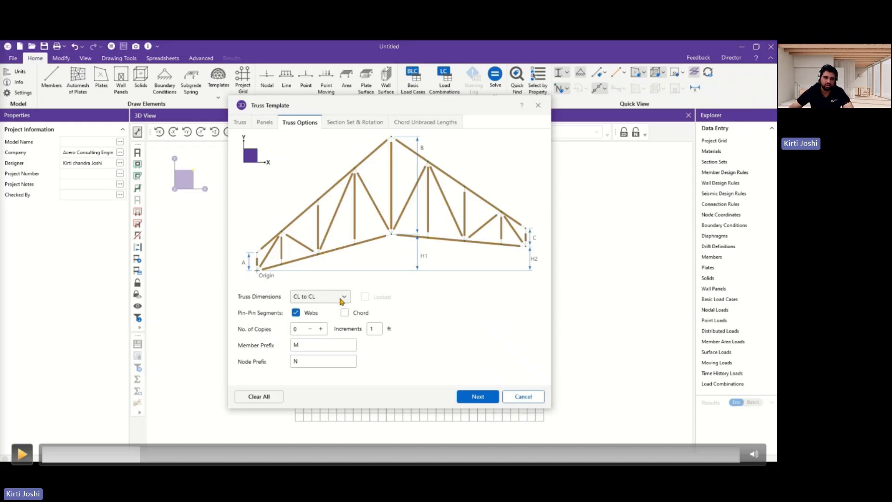
{"action": "key", "text": "space"}
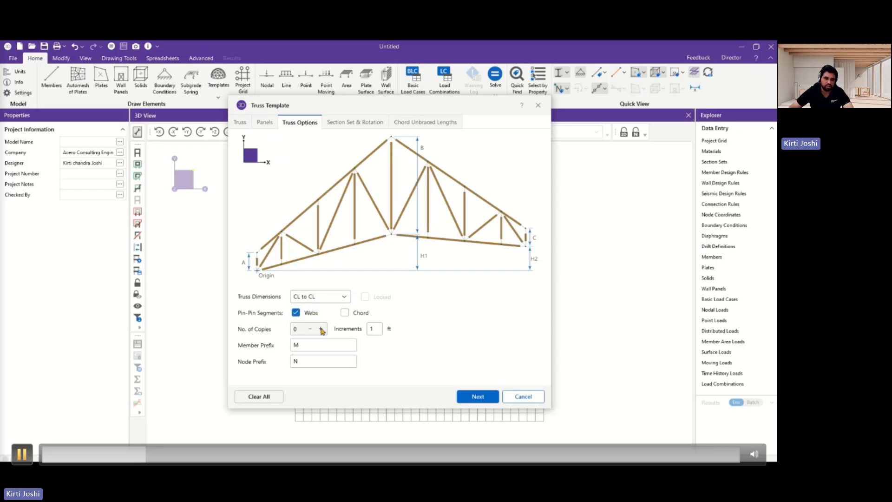
{"action": "key", "text": "space"}
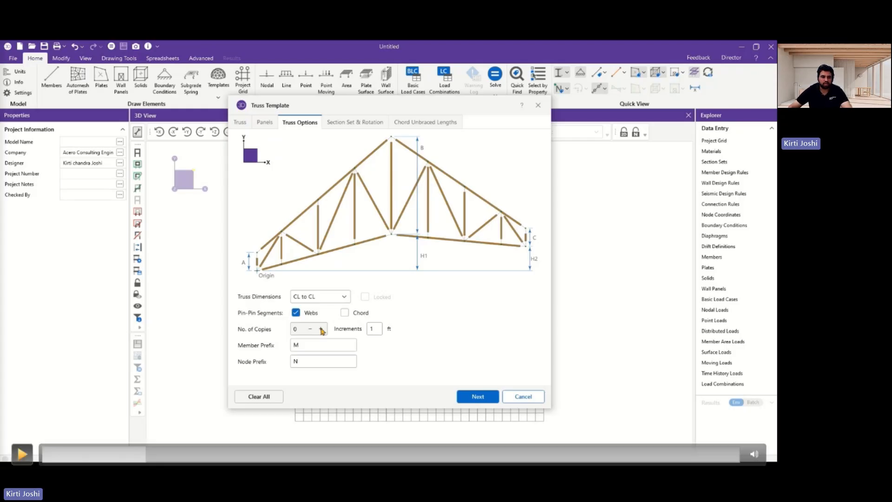
{"action": "double_click", "coordinate": [321, 330]}
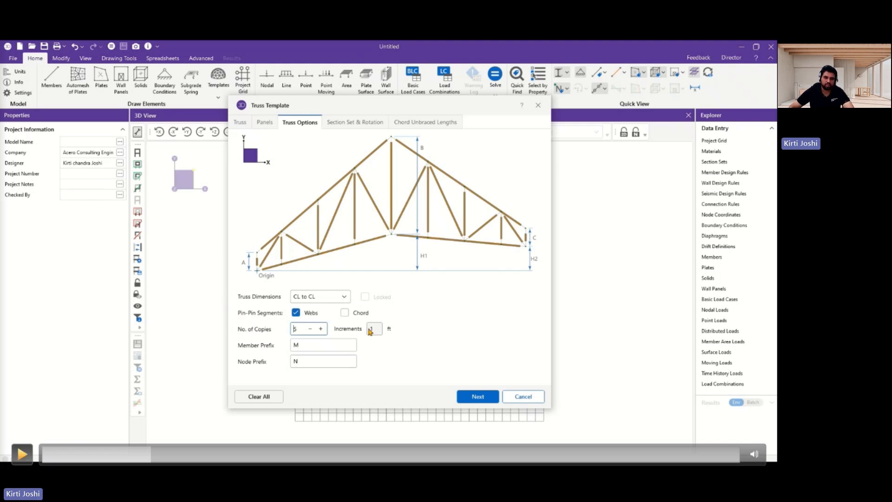
{"action": "left_click", "coordinate": [22, 454]}
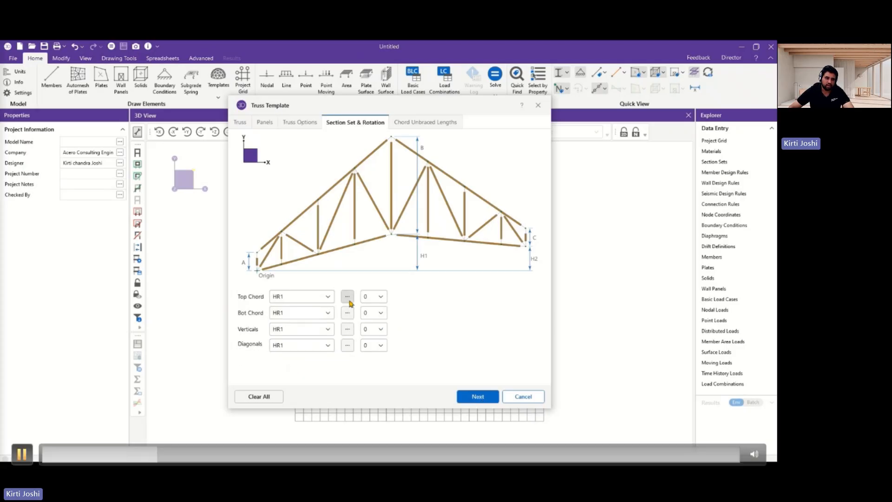
Step: Create a Top/Bottom chord section set with shape HSS4X4X4 and the SquareTube design list, and assign it to the top and bottom chords
{"action": "left_click", "coordinate": [21, 454]}
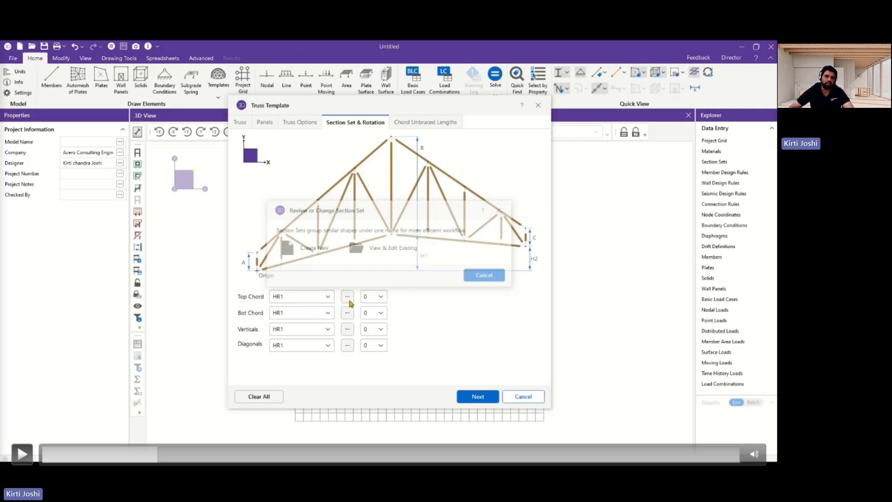
{"action": "key", "text": "space"}
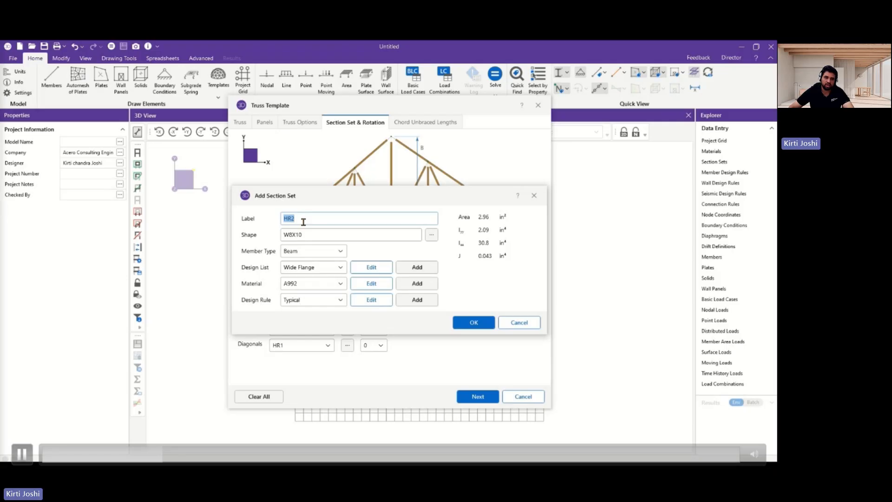
{"action": "key", "text": "space"}
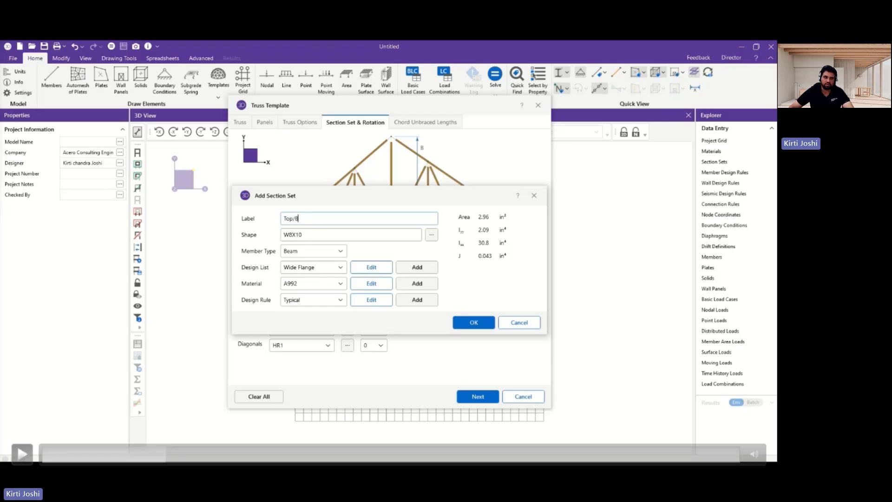
{"action": "key", "text": "space"}
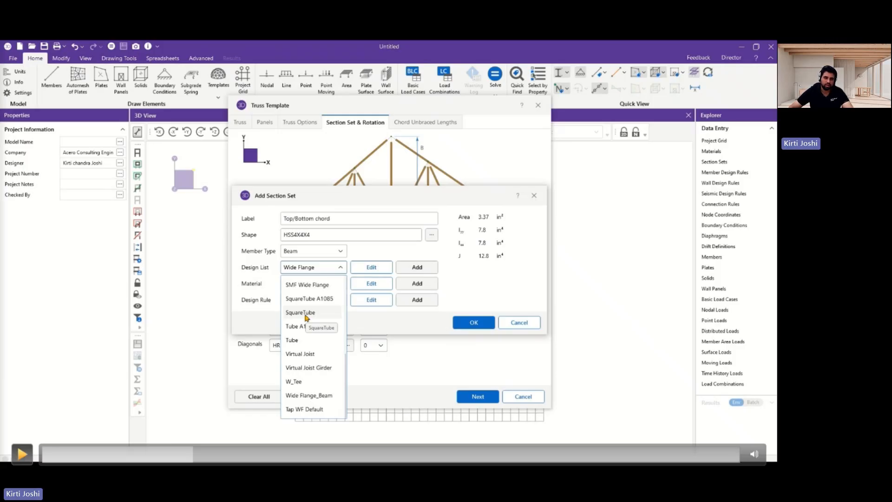
{"action": "key", "text": "space"}
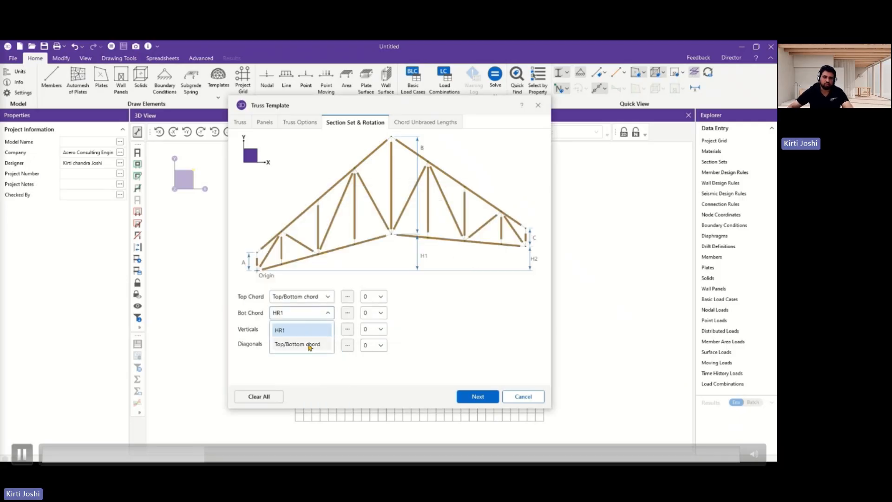
{"action": "left_click", "coordinate": [22, 454]}
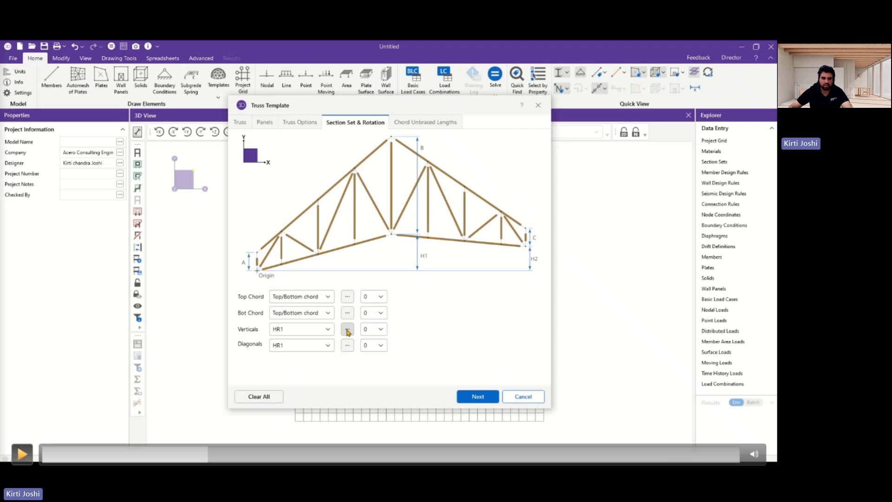
Step: Create a Verticals/Diagonals section set with member type Column, shape HSS3X3X3 and material A500 Gr.B, and assign it to the verticals and diagonals
{"action": "left_click", "coordinate": [22, 454]}
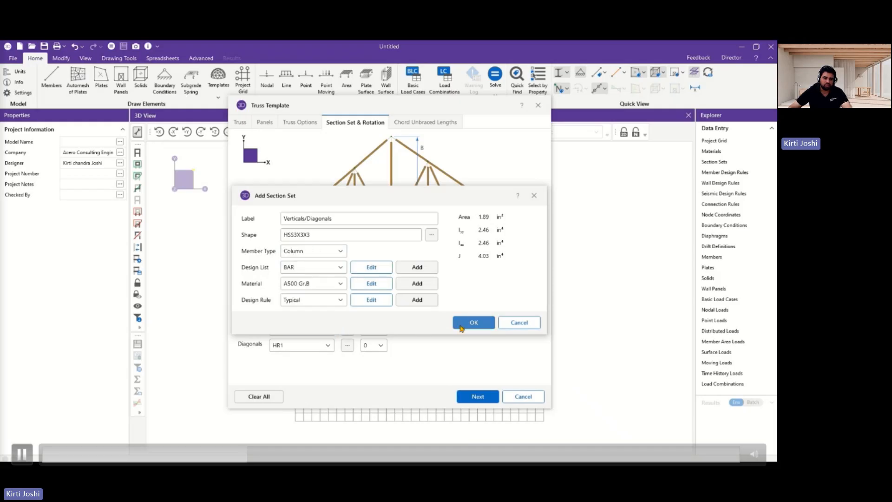
{"action": "key", "text": "space"}
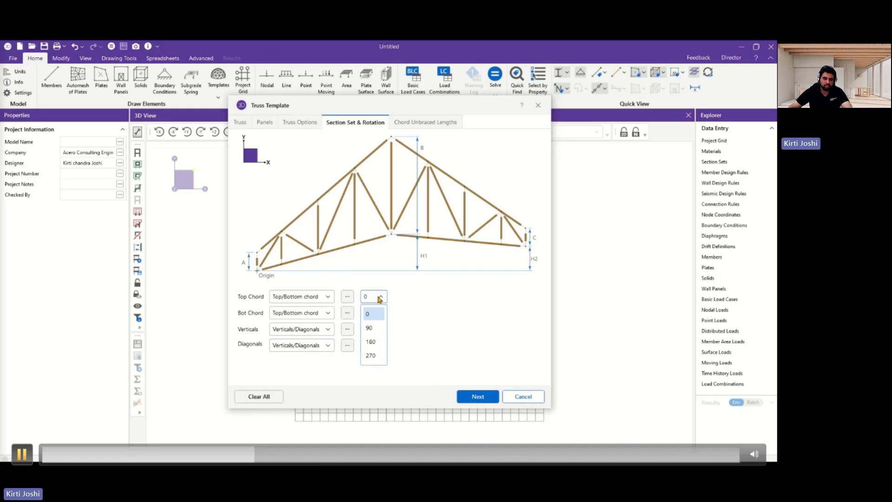
{"action": "key", "text": "space"}
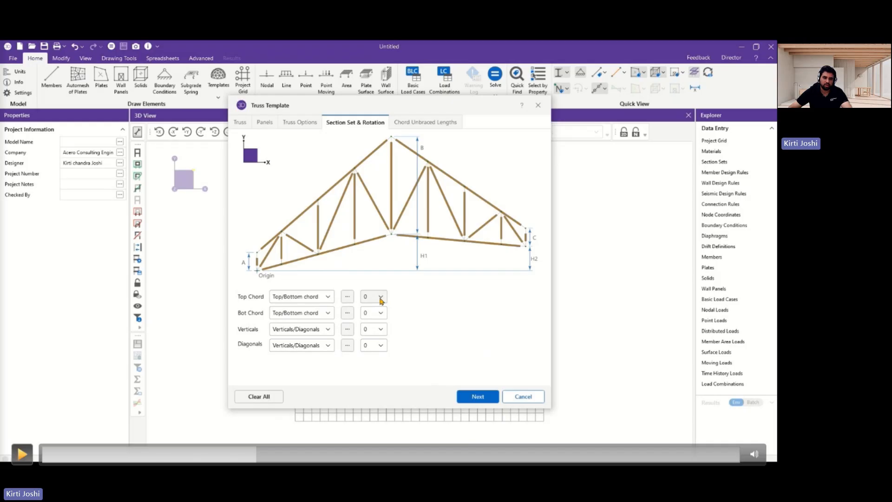
{"action": "key", "text": "space"}
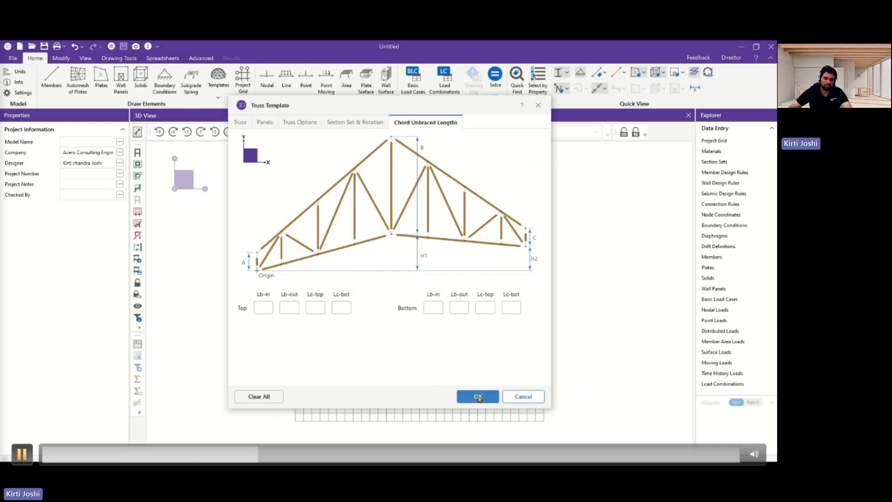
Step: Set the top chord's unbraced lengths Lb-in, Lb-out, Lc-top and Lc-bot to "segment"
{"action": "key", "text": "space"}
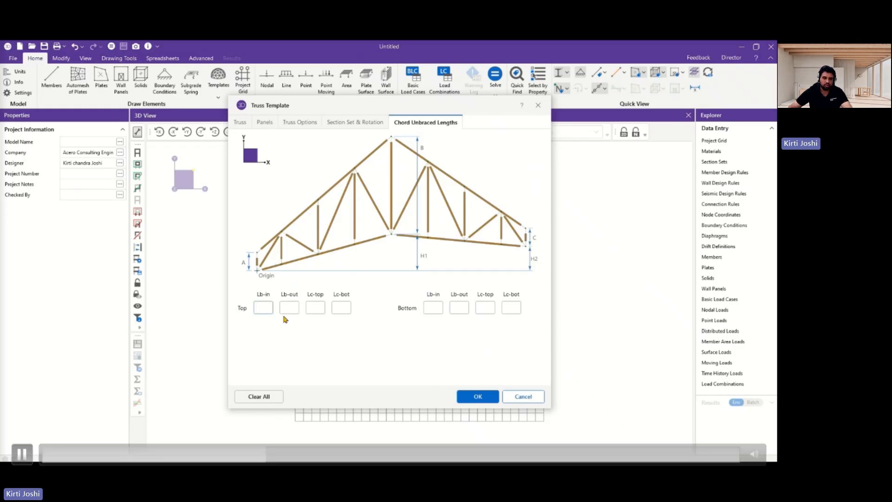
{"action": "type", "text": "gmen"}
{"action": "double_click", "coordinate": [255, 308]}
{"action": "key", "text": "ctrl+c"}
{"action": "left_click", "coordinate": [289, 308]}
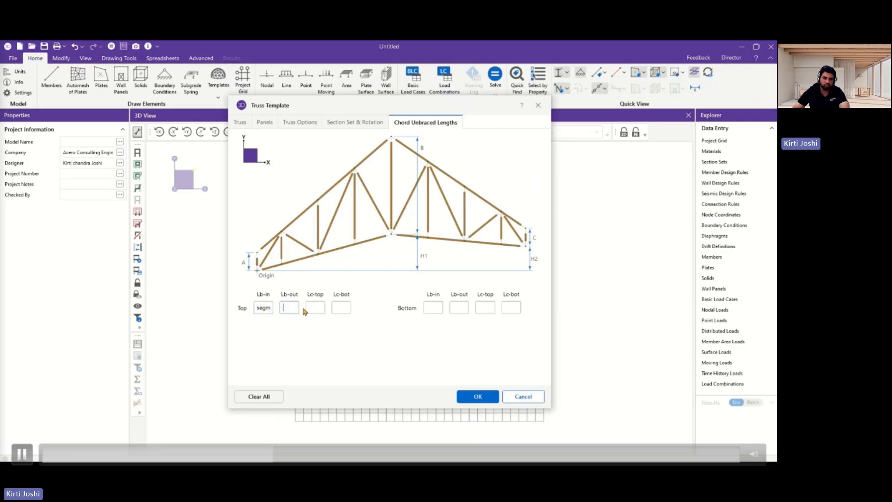
{"action": "key", "text": "ctrl+v"}
{"action": "left_click", "coordinate": [315, 307]}
{"action": "key", "text": "ctrl+v"}
{"action": "left_click", "coordinate": [341, 307]}
{"action": "key", "text": "ctrl+v"}
Step: Set the bottom chord's Lb-in, Lb-out, Lc-top and Lc-bot unbraced lengths to "segment" and generate the trusses
{"action": "left_click", "coordinate": [432, 309]}
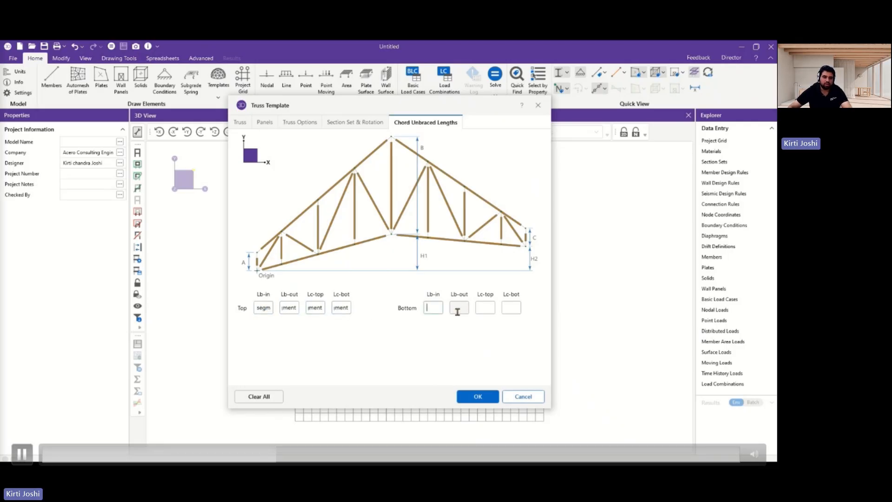
{"action": "key", "text": "ctrl+v"}
{"action": "left_click", "coordinate": [456, 310]}
{"action": "key", "text": "ctrl+v"}
{"action": "left_click", "coordinate": [485, 309]}
{"action": "left_click", "coordinate": [22, 454]}
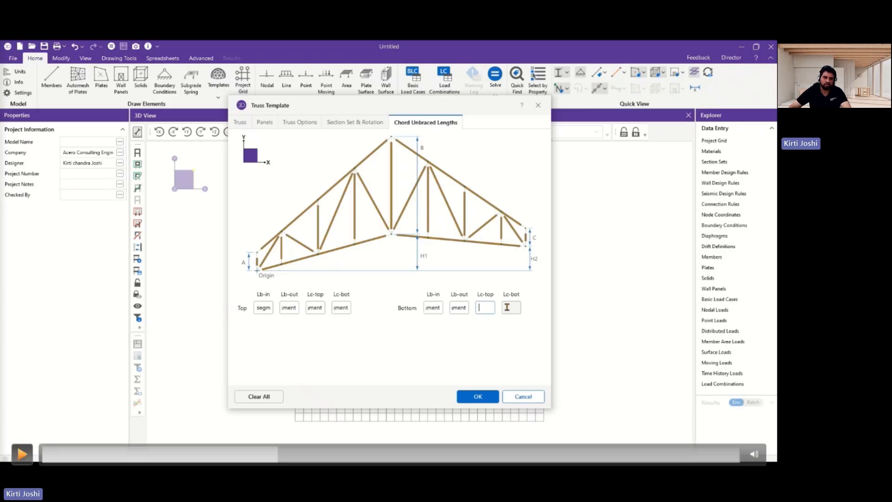
{"action": "key", "text": "ctrl+v"}
{"action": "left_click", "coordinate": [513, 308]}
{"action": "key", "text": "ctrl+v"}
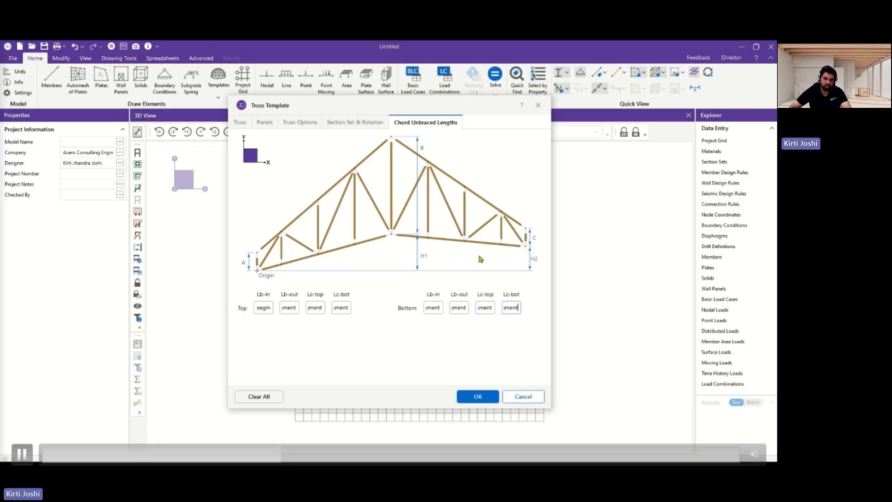
{"action": "left_click", "coordinate": [478, 397]}
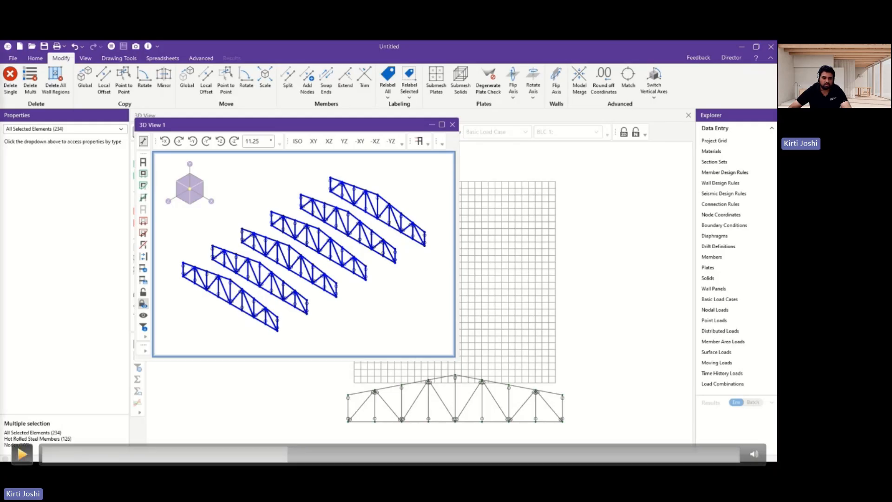
Step: Dock the floating isometric 3D view as a tab in the main workspace and clear the selection of the trusses
{"action": "left_click_drag", "start_coordinate": [261, 125], "coordinate": [412, 283]}
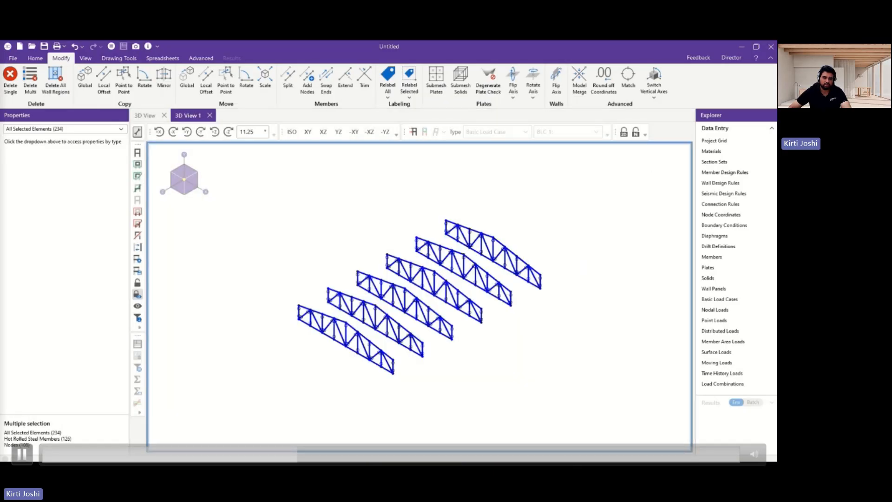
{"action": "left_click", "coordinate": [563, 315]}
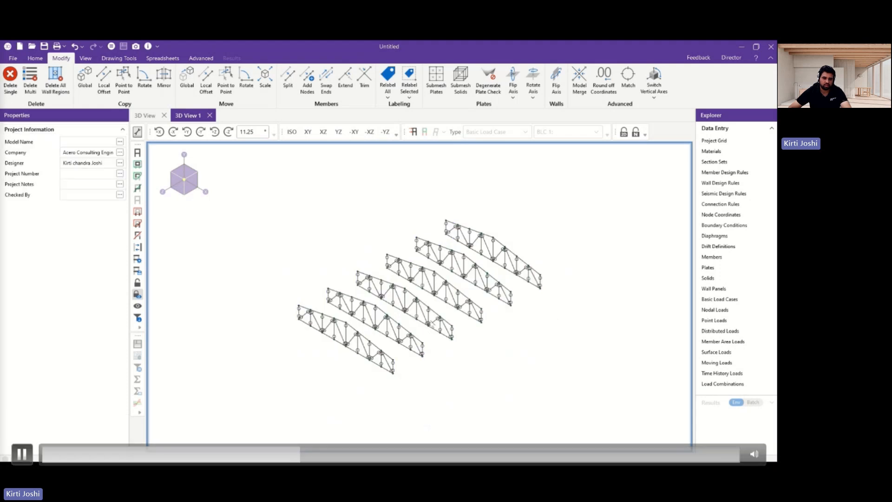
Step: Colour the truss members by section set, show them as rendered shapes, and return to the wireframe display
{"action": "scroll", "coordinate": [432, 324], "scroll_direction": "up", "scroll_amount": 2}
{"action": "left_click", "coordinate": [36, 58]}
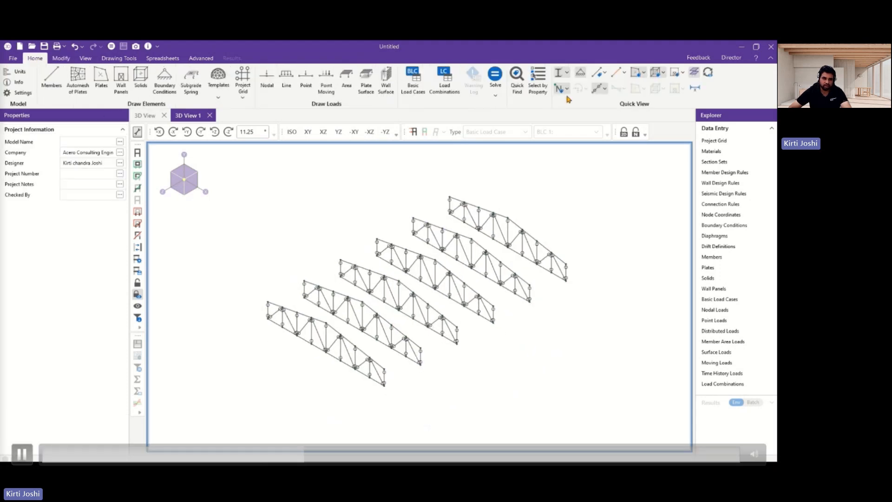
{"action": "left_click", "coordinate": [561, 74]}
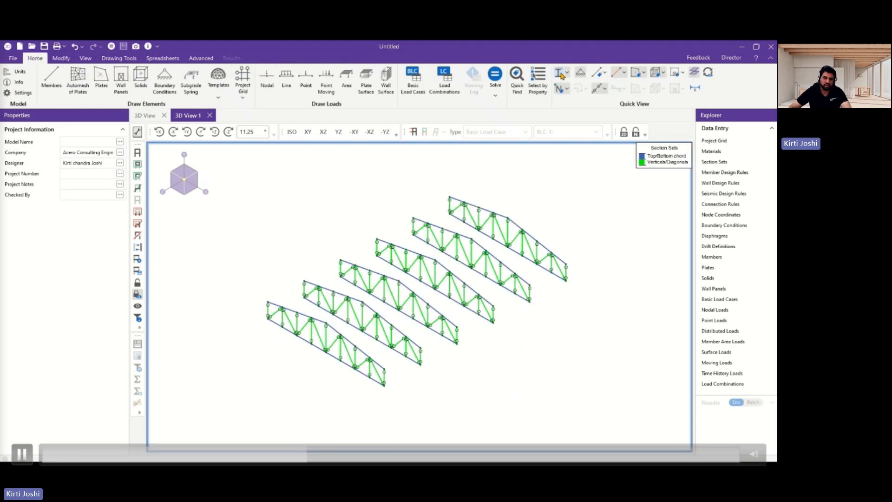
{"action": "left_click", "coordinate": [560, 74]}
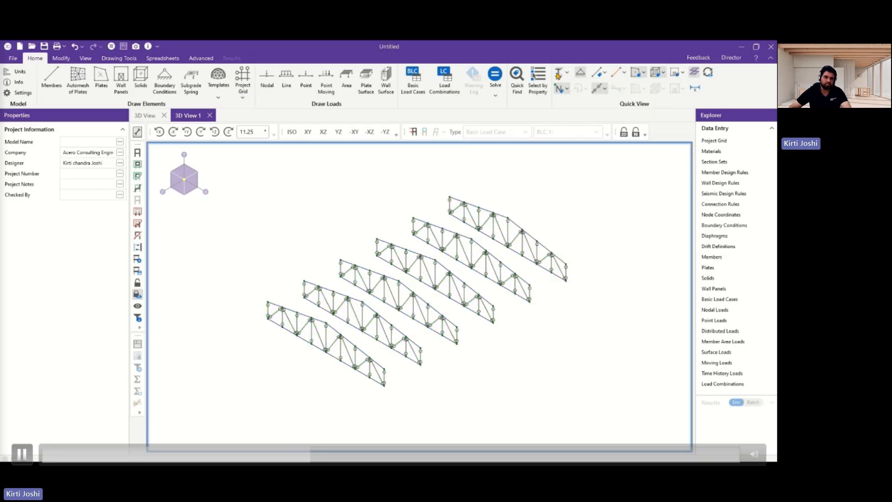
{"action": "scroll", "coordinate": [506, 292], "scroll_direction": "up", "scroll_amount": 2}
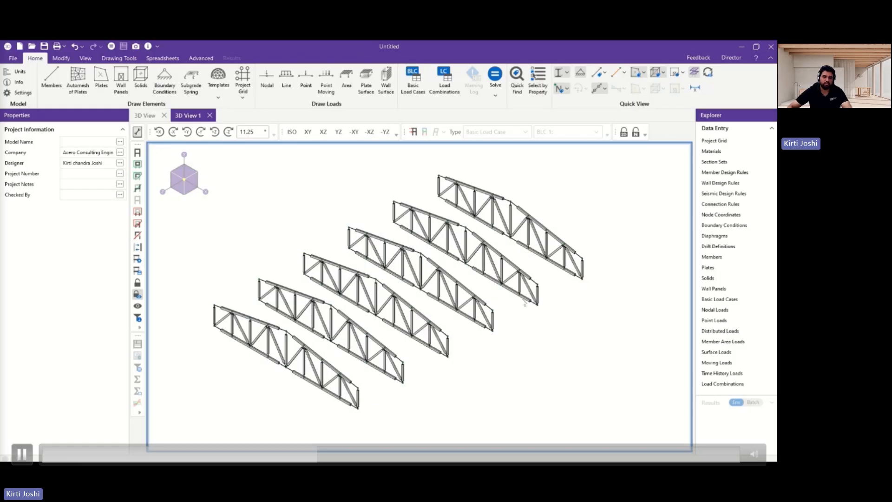
{"action": "left_click", "coordinate": [560, 74]}
Step: Show the local axes on the truss members and replace them with shape labels
{"action": "left_click", "coordinate": [619, 73]}
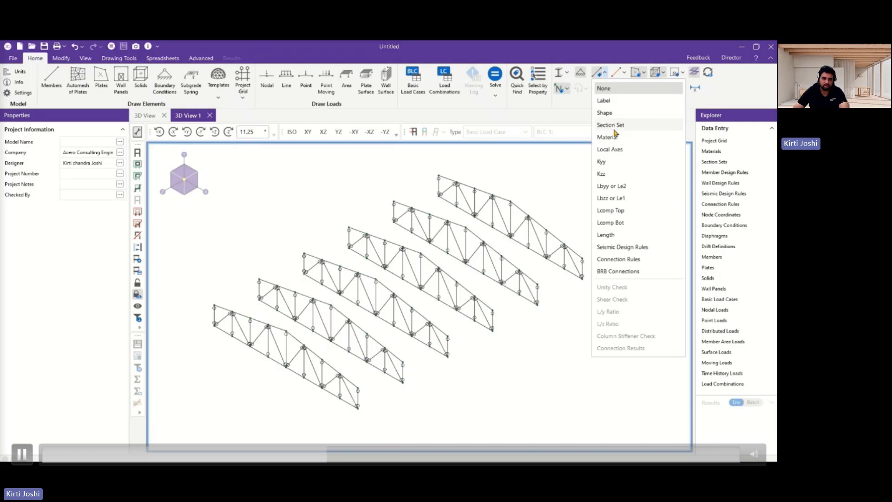
{"action": "left_click", "coordinate": [611, 149]}
{"action": "left_click", "coordinate": [605, 75]}
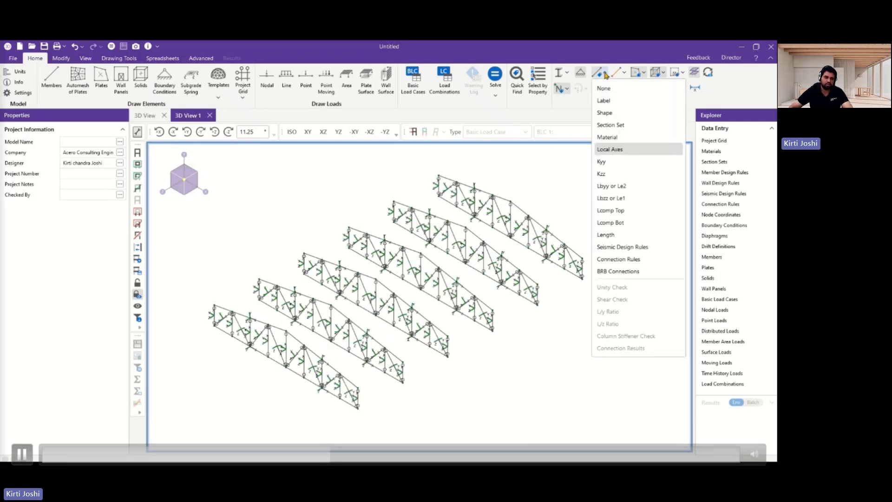
{"action": "left_click", "coordinate": [604, 113]}
{"action": "scroll", "coordinate": [448, 260], "scroll_direction": "up", "scroll_amount": 3}
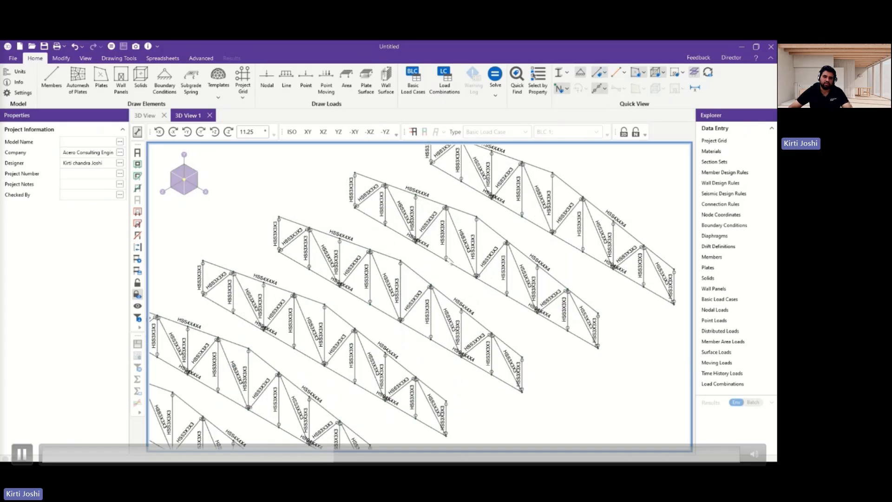
Step: Label the truss members with their lengths and turn the model to the YZ view
{"action": "left_click", "coordinate": [606, 74]}
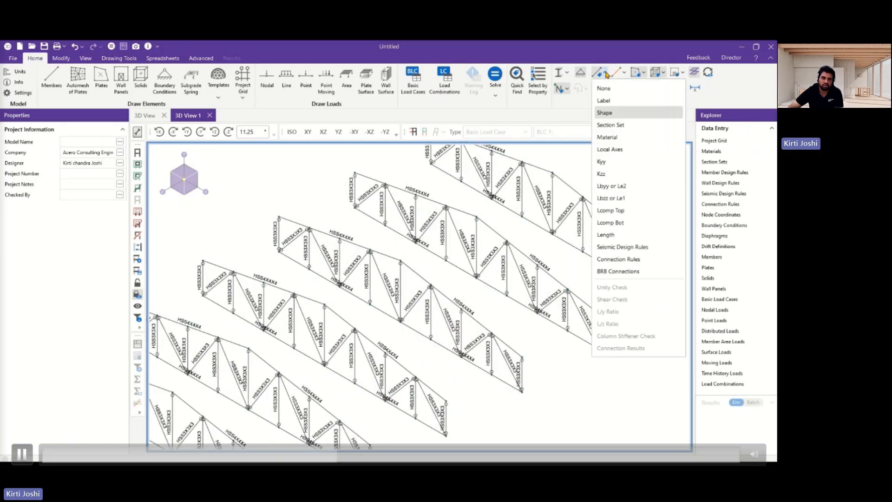
{"action": "left_click", "coordinate": [599, 234]}
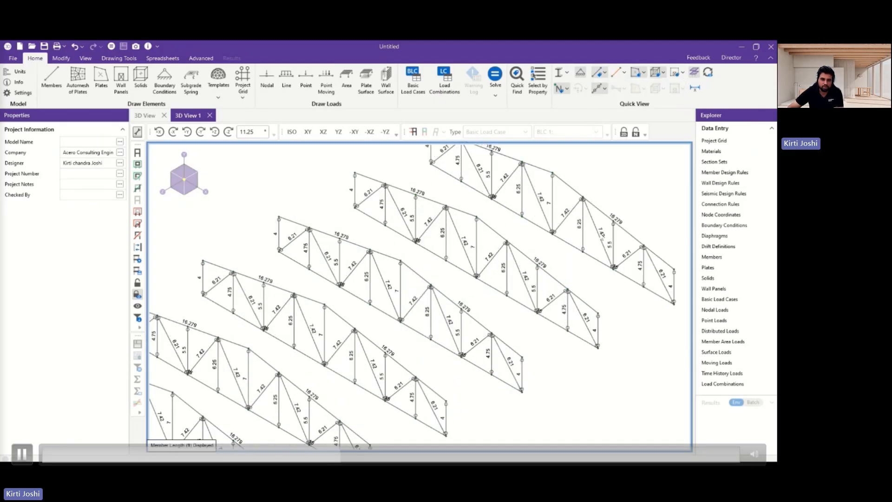
{"action": "scroll", "coordinate": [589, 237], "scroll_direction": "down", "scroll_amount": 2}
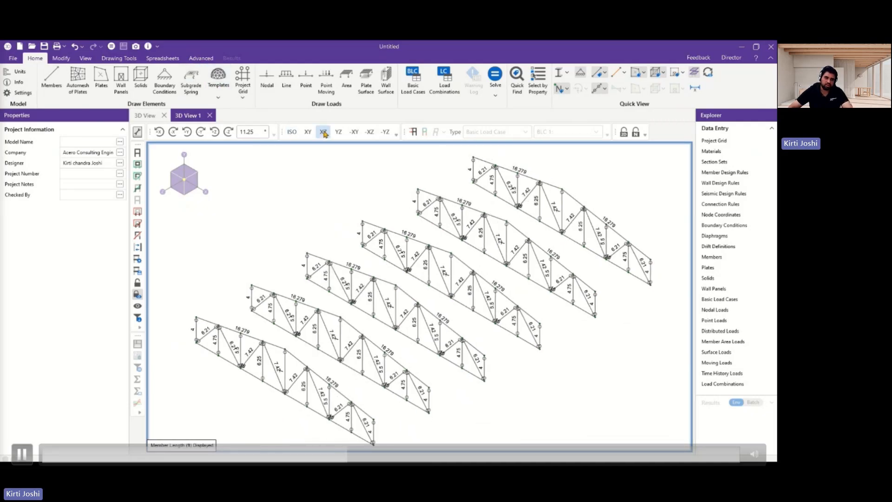
{"action": "left_click", "coordinate": [338, 132]}
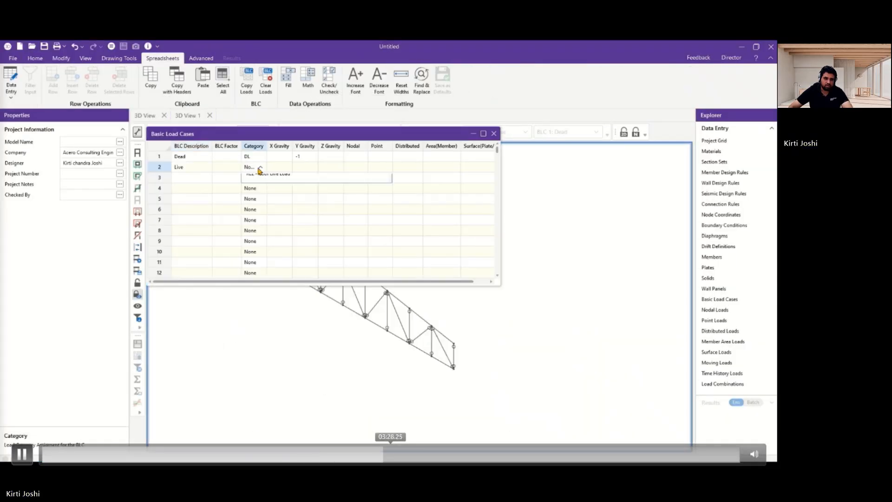
{"action": "left_click", "coordinate": [340, 455]}
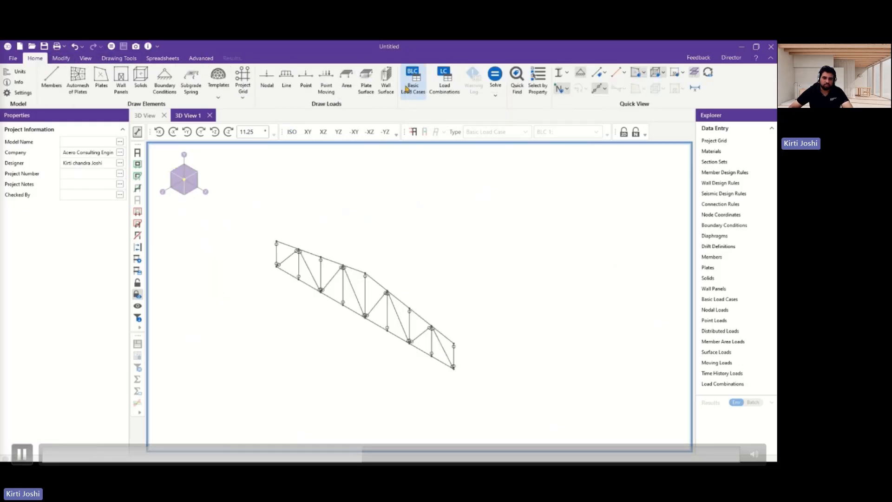
Step: Define basic load case 1 as "Dead" with category DL and a Y gravity factor of -1
{"action": "left_click", "coordinate": [181, 155]}
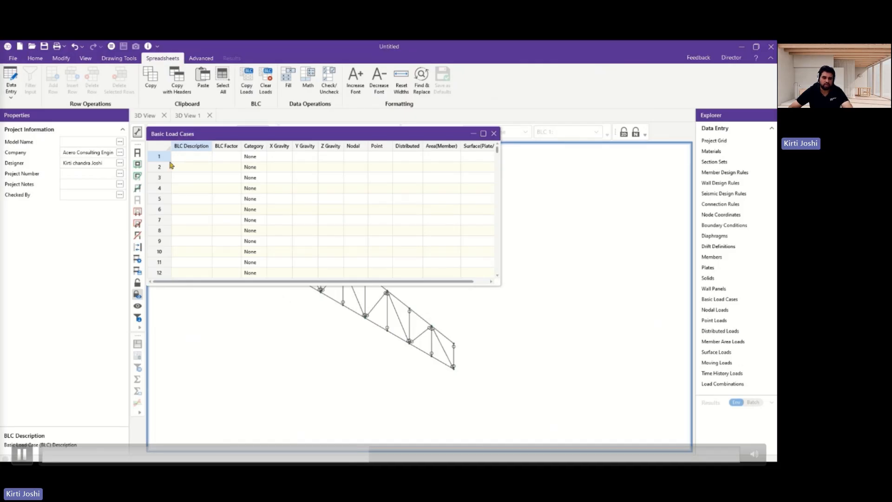
{"action": "type", "text": "Dead"}
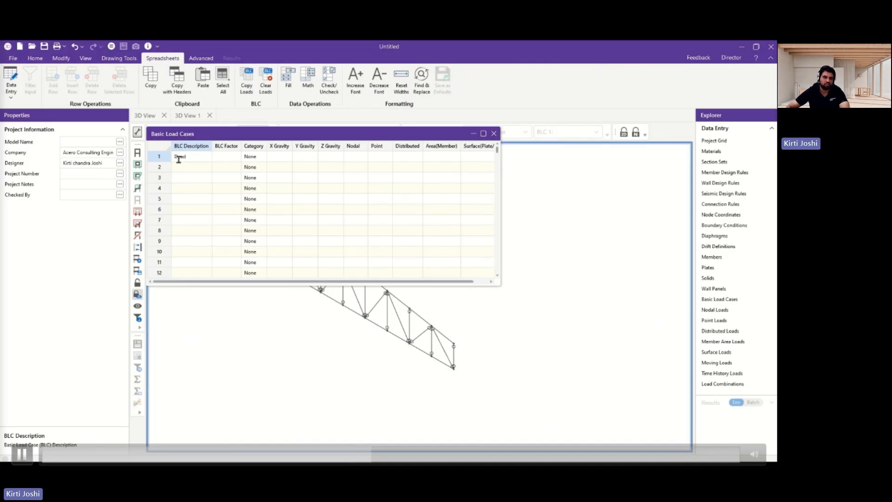
{"action": "left_click", "coordinate": [262, 161]}
{"action": "left_click", "coordinate": [260, 157]}
{"action": "left_click", "coordinate": [265, 182]}
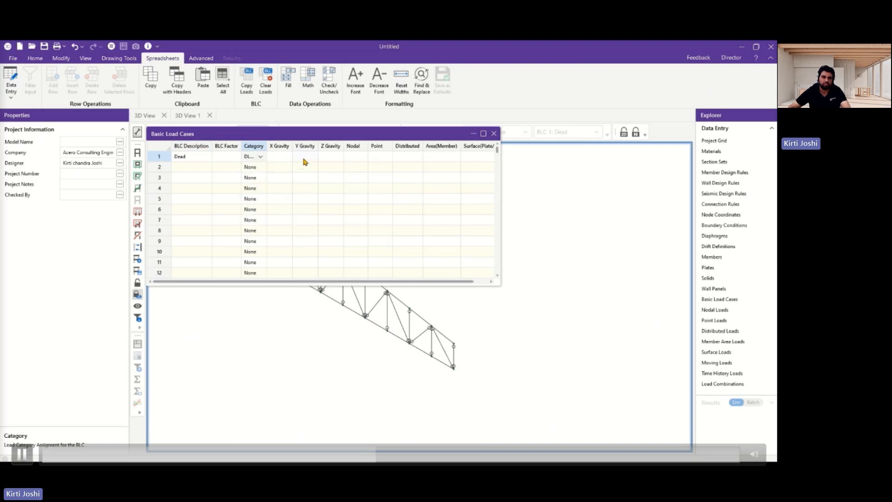
{"action": "left_click", "coordinate": [306, 159]}
{"action": "type", "text": "-1"}
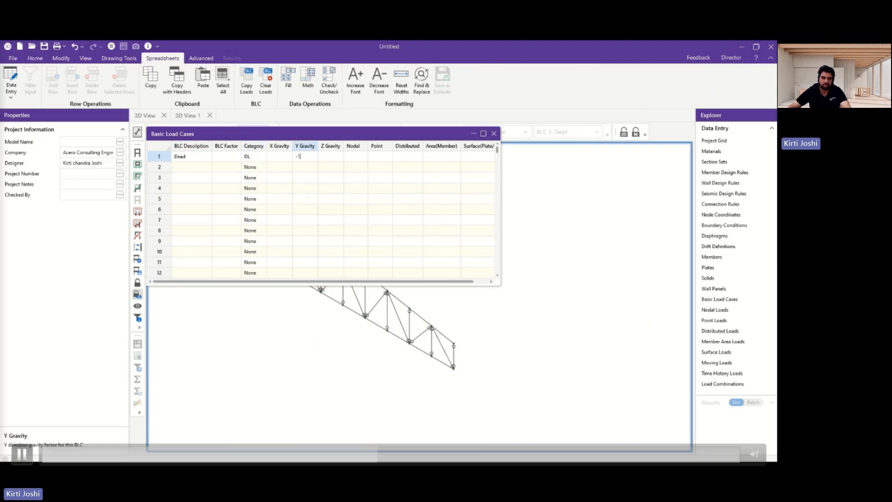
Step: Define basic load case 2 as "Live" with category LL and close the basic load cases spreadsheet
{"action": "left_click", "coordinate": [195, 166]}
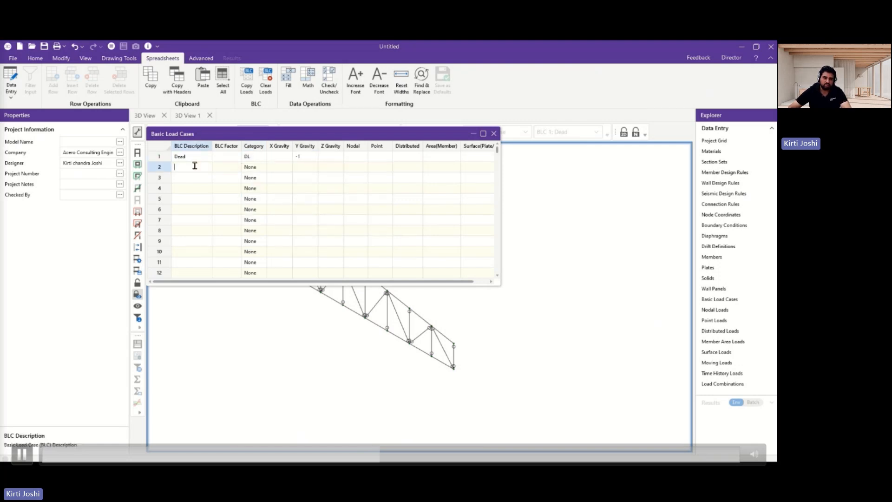
{"action": "left_click", "coordinate": [250, 168]}
{"action": "left_click", "coordinate": [264, 205]}
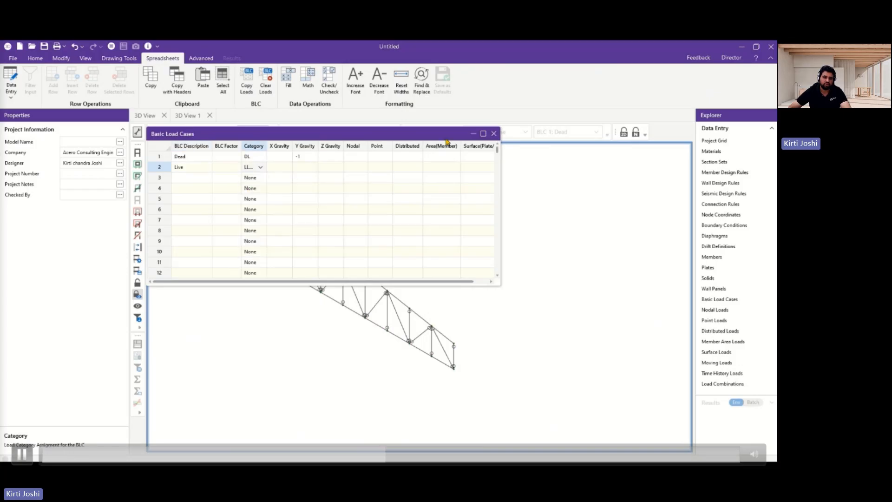
{"action": "left_click", "coordinate": [494, 133]}
Step: Generate United States load combinations to 2024 IBC Strength, including beam deflection combinations and roof live load
{"action": "left_click", "coordinate": [445, 86]}
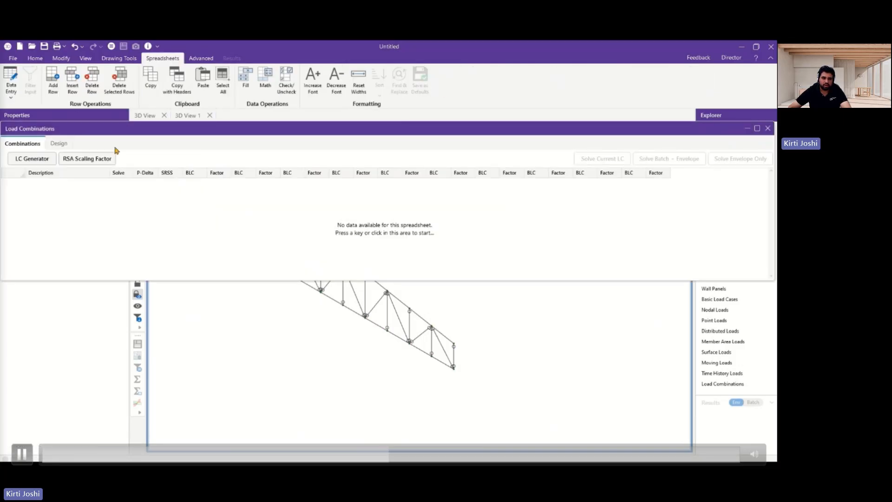
{"action": "left_click", "coordinate": [40, 158]}
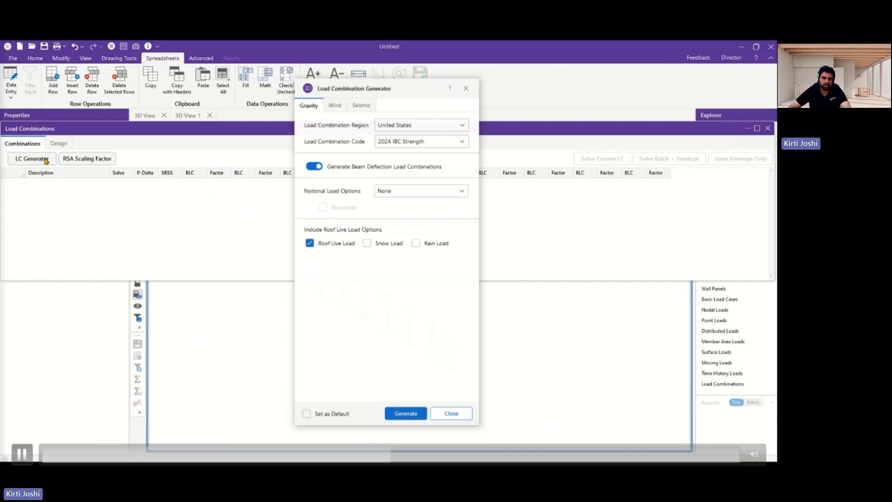
{"action": "left_click", "coordinate": [459, 142]}
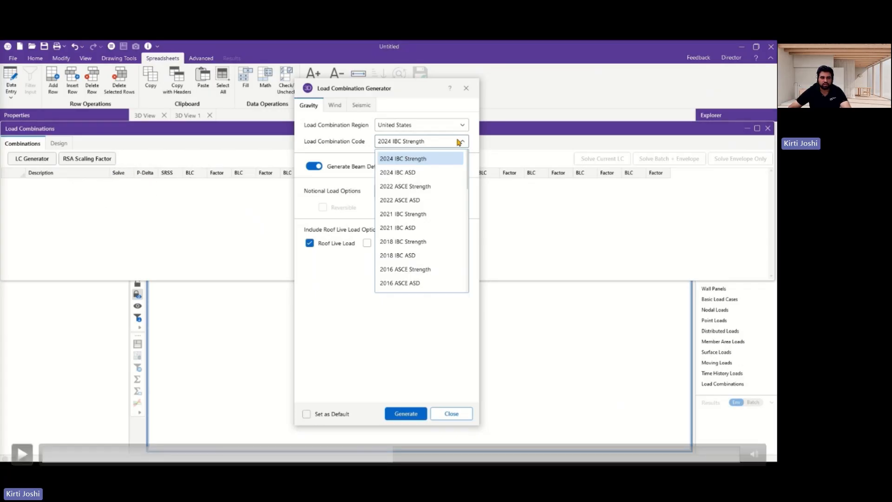
{"action": "key", "text": "space"}
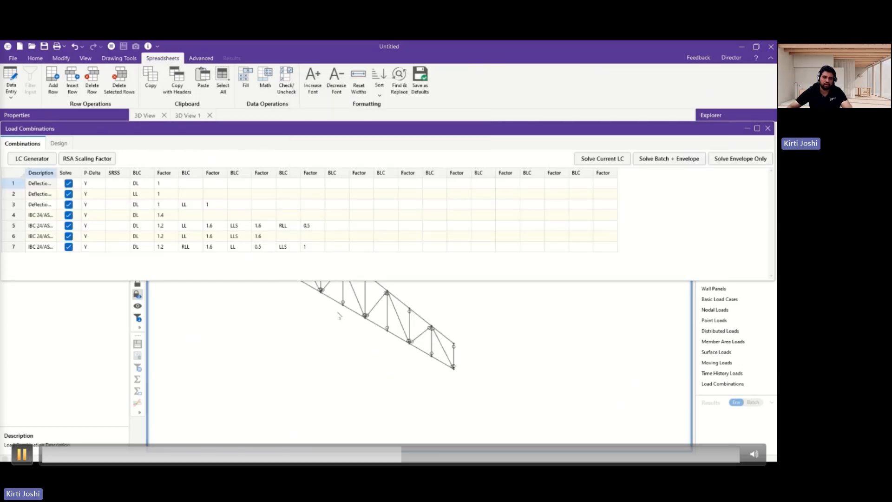
{"action": "left_click", "coordinate": [22, 455]}
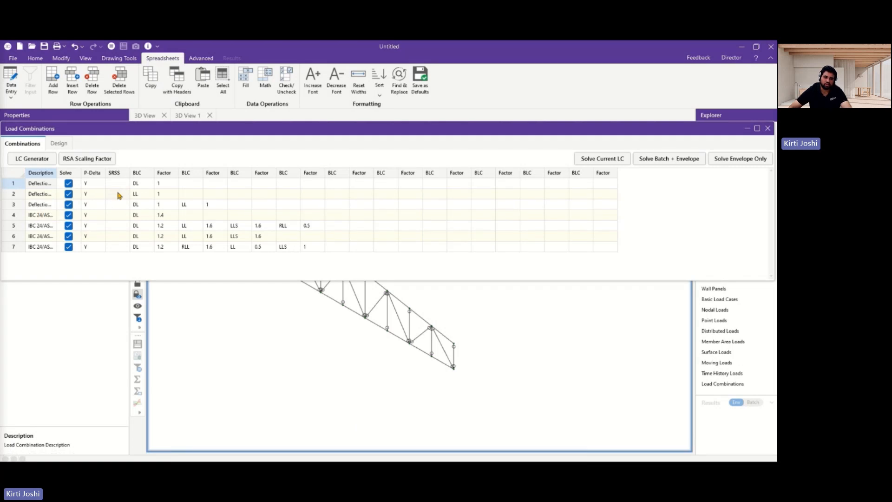
{"action": "key", "text": "space"}
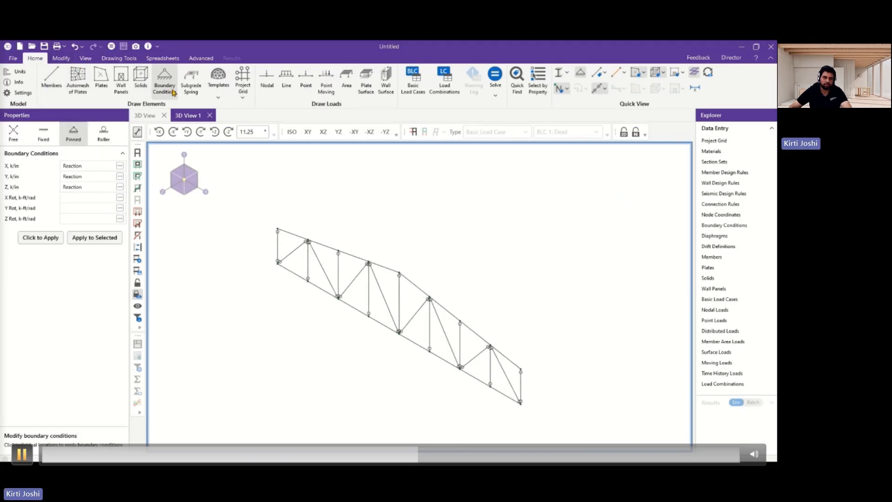
{"action": "key", "text": "space"}
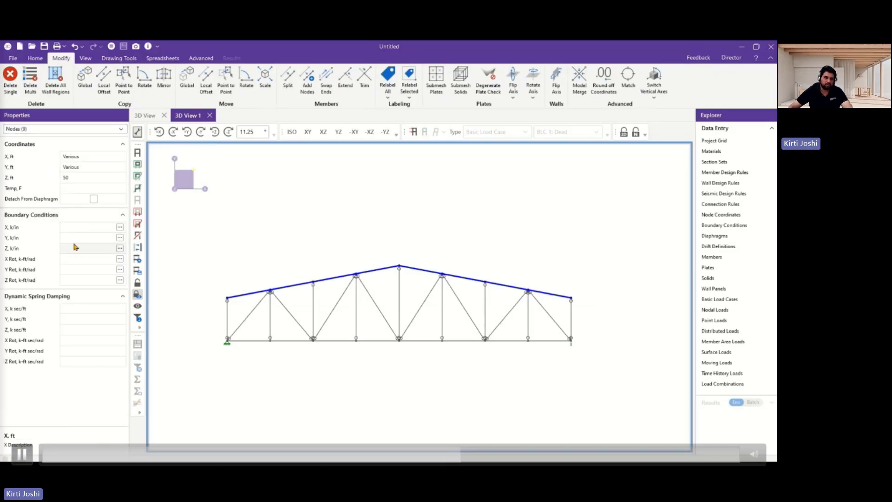
Step: Enter R as the Z translation boundary condition of the selected top chord nodes
{"action": "type", "text": "i"}
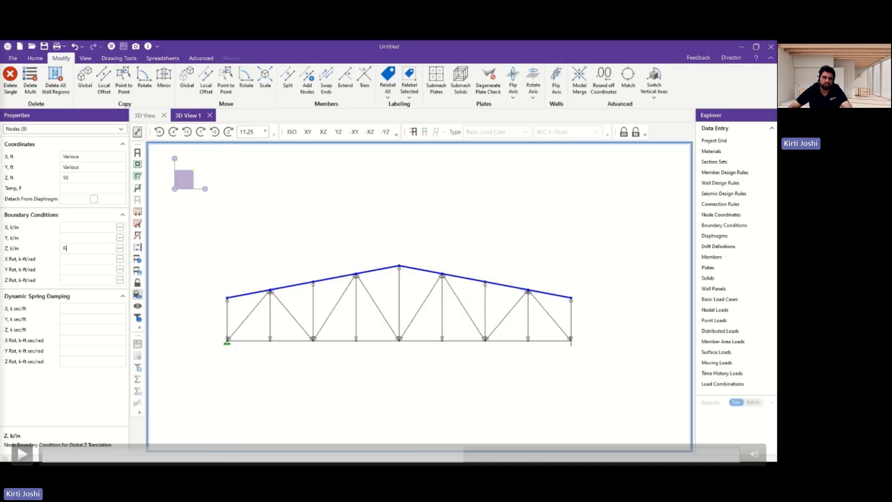
{"action": "key", "text": "space"}
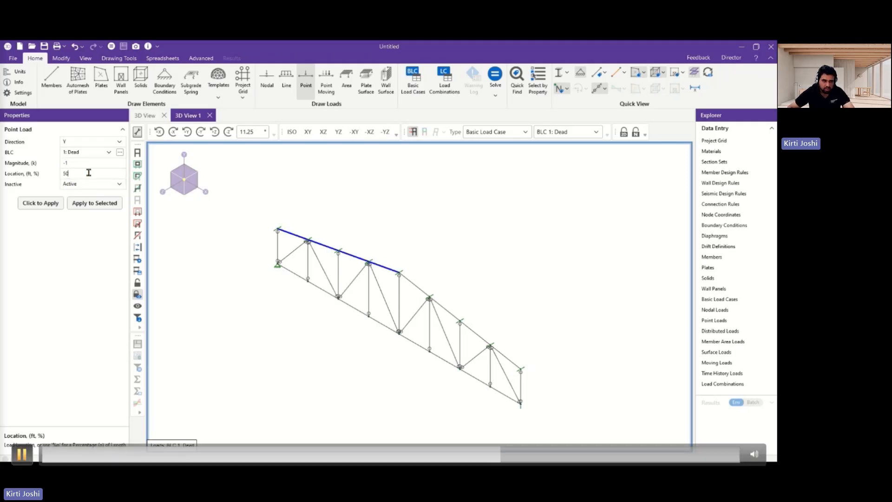
{"action": "left_click", "coordinate": [22, 454]}
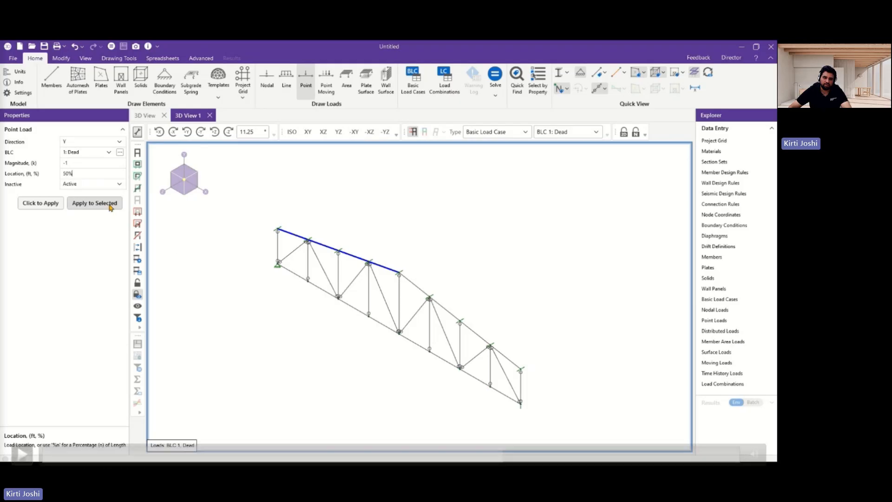
{"action": "left_click", "coordinate": [22, 454]}
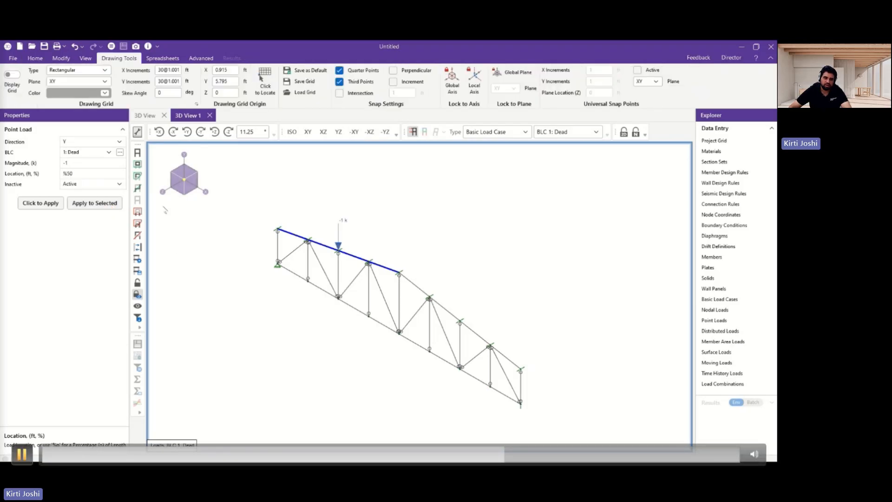
{"action": "left_click", "coordinate": [22, 454]}
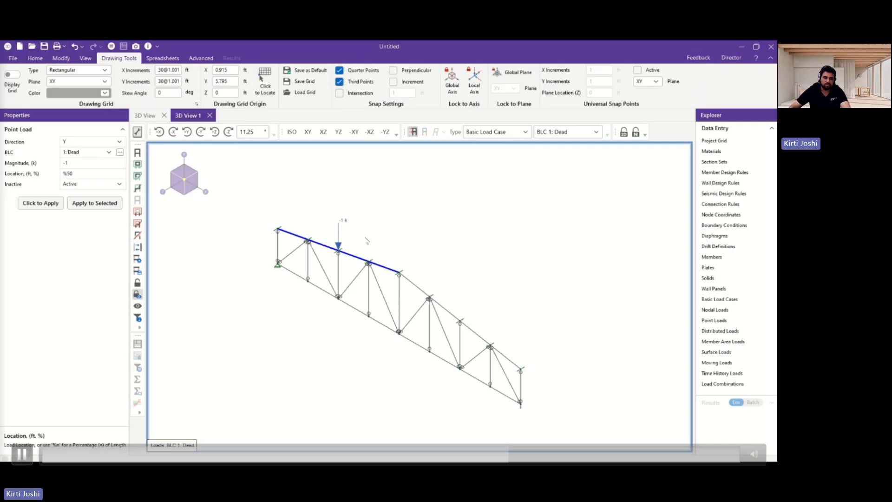
{"action": "left_click", "coordinate": [22, 454]}
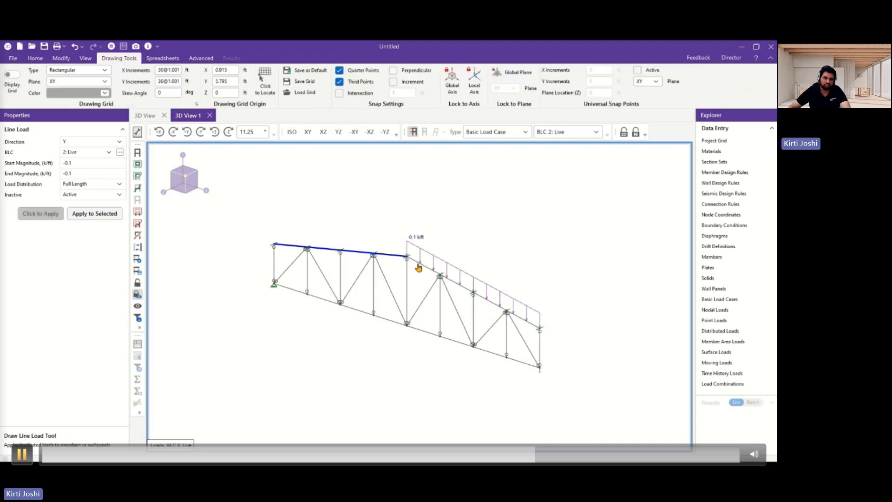
{"action": "key", "text": "space"}
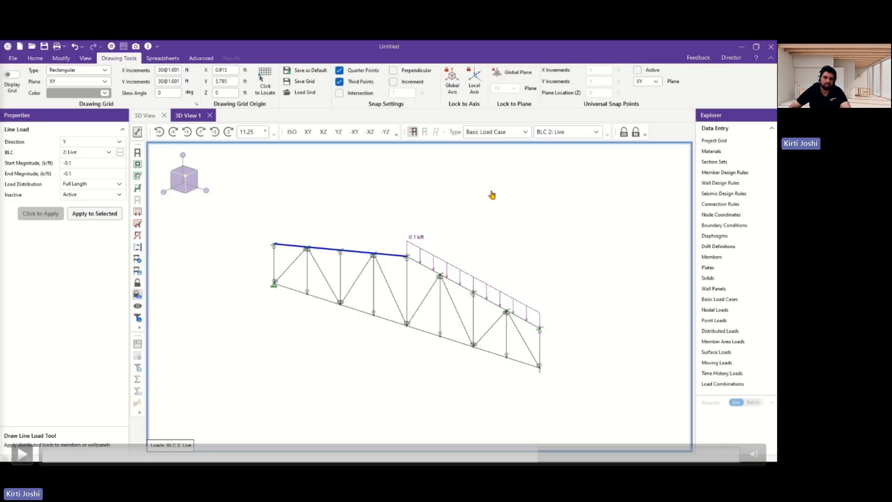
Step: Leave the line load tool and display the basic load case BLC 1: Dead on the truss
{"action": "key", "text": "Escape"}
{"action": "left_click", "coordinate": [486, 135]}
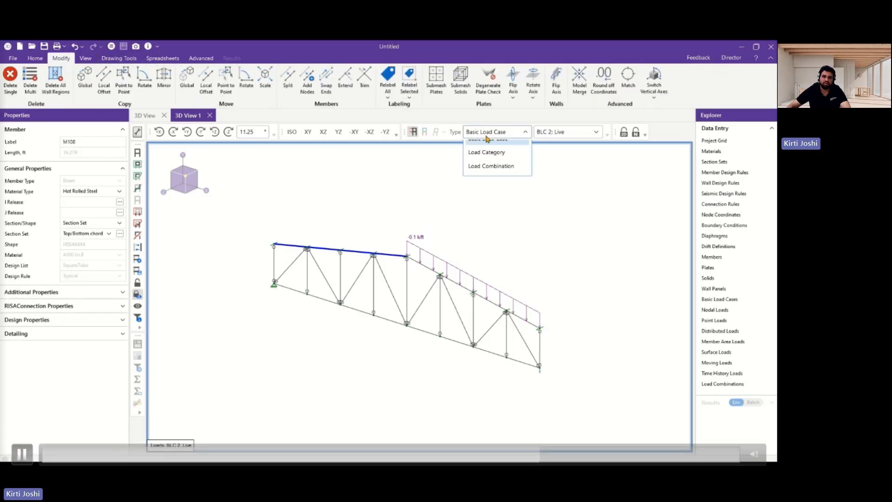
{"action": "left_click", "coordinate": [488, 140]}
{"action": "left_click", "coordinate": [576, 133]}
{"action": "left_click", "coordinate": [572, 148]}
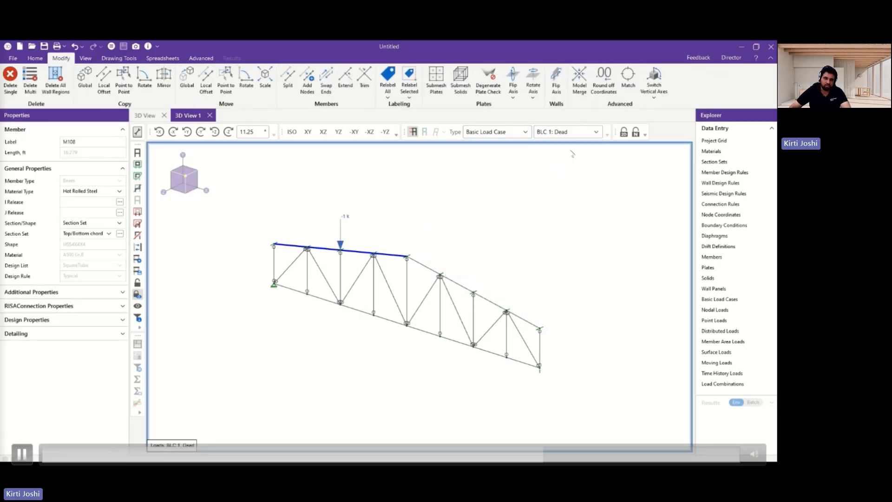
Step: Examine the loads of load combination LC 5: IBC 24/ASCE Strength 2a on the truss, and return the display to BLC 1: Dead
{"action": "left_click", "coordinate": [516, 132]}
{"action": "left_click", "coordinate": [497, 176]}
{"action": "left_click", "coordinate": [572, 132]}
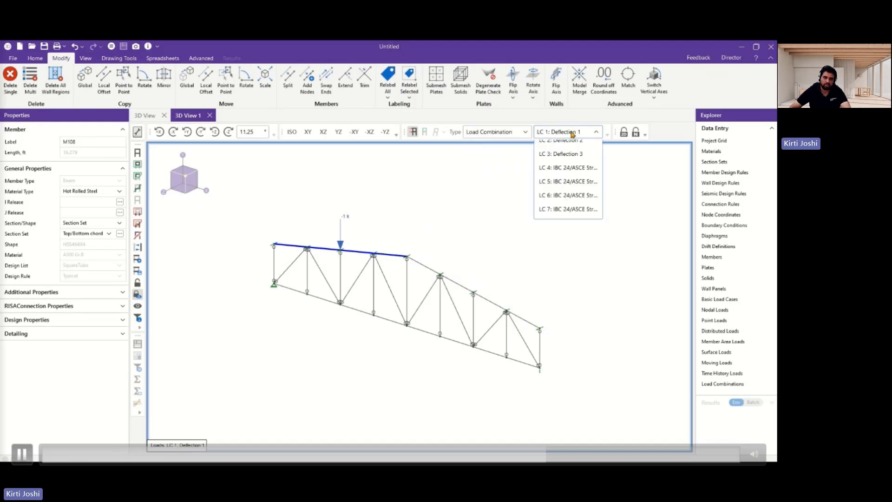
{"action": "left_click", "coordinate": [568, 201]}
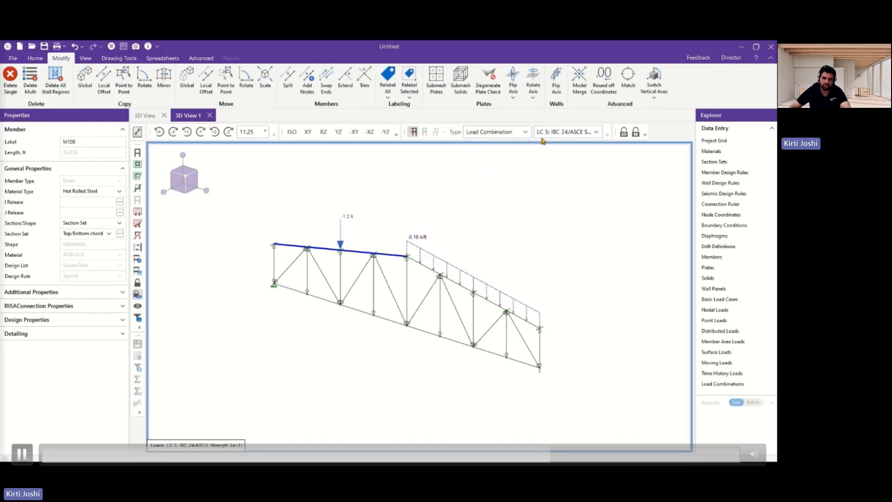
{"action": "left_click", "coordinate": [509, 132]}
{"action": "left_click", "coordinate": [497, 149]}
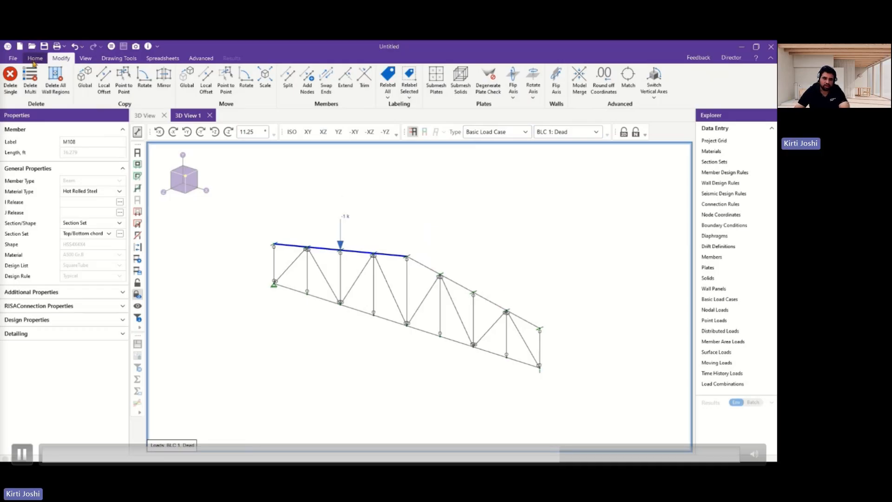
Step: Solve the truss as a batch solution of marked combinations with envelope, close the node reactions, and show the truss in XY view
{"action": "left_click", "coordinate": [34, 58]}
{"action": "left_click", "coordinate": [494, 97]}
{"action": "left_click", "coordinate": [495, 86]}
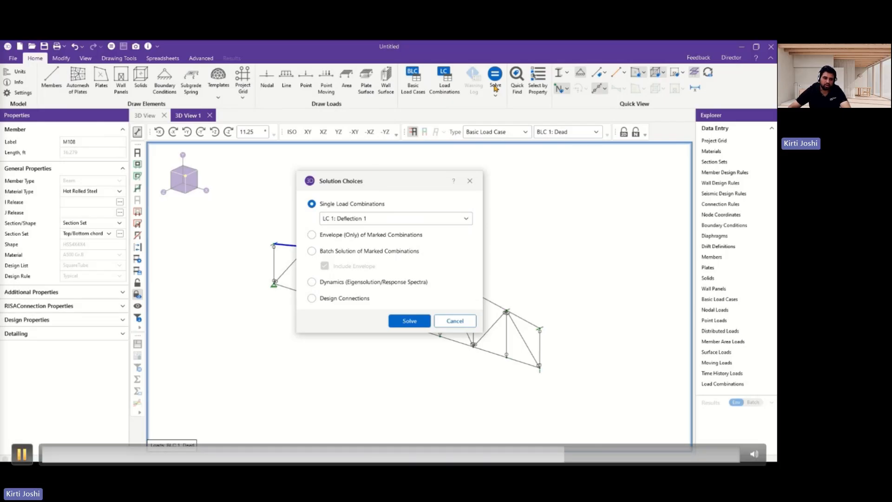
{"action": "left_click", "coordinate": [322, 254]}
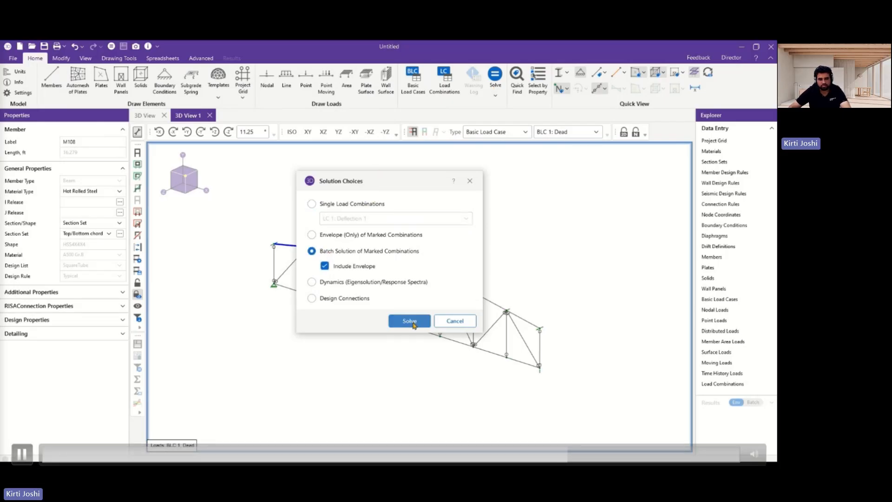
{"action": "left_click", "coordinate": [409, 321]}
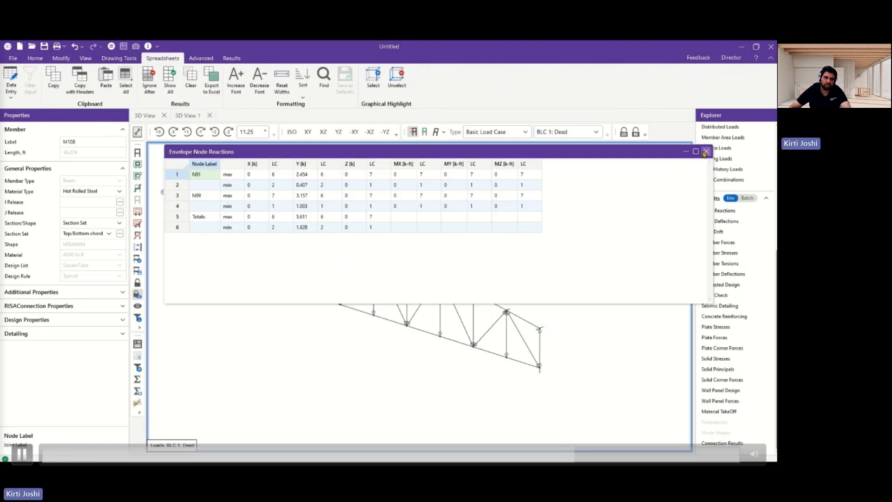
{"action": "left_click", "coordinate": [706, 152]}
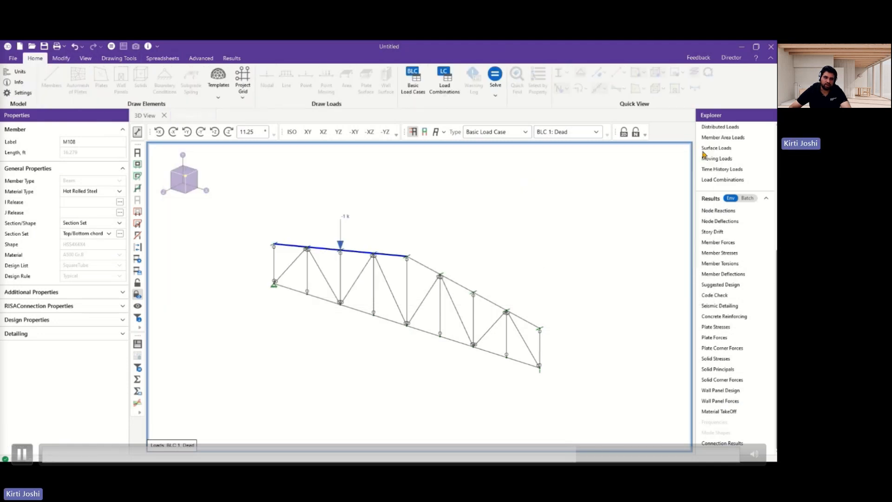
{"action": "left_click", "coordinate": [308, 132]}
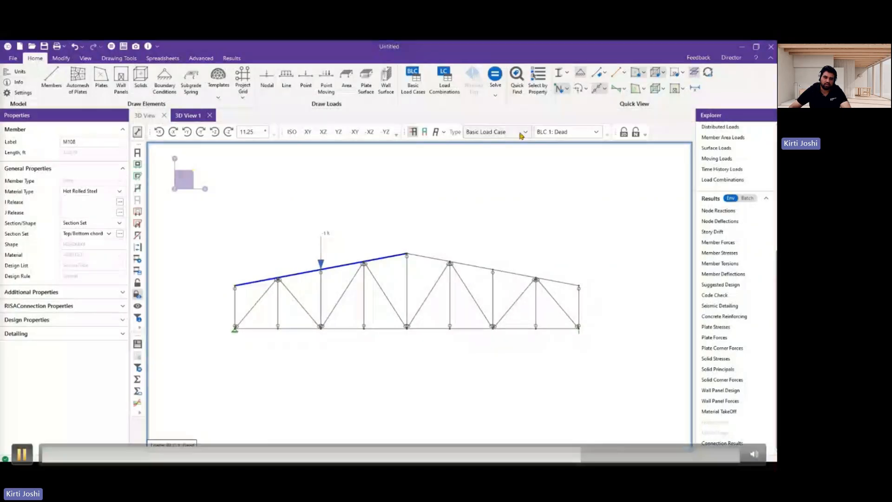
{"action": "left_click", "coordinate": [424, 318]}
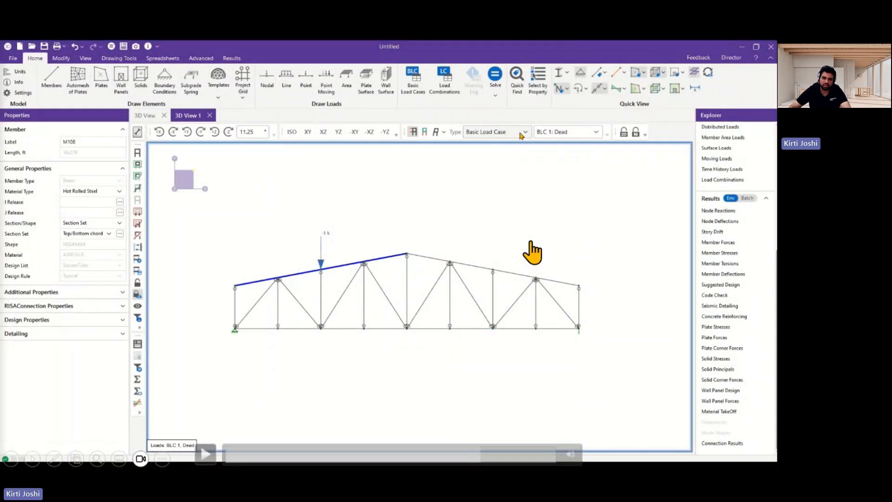
{"action": "key", "text": "Right"}
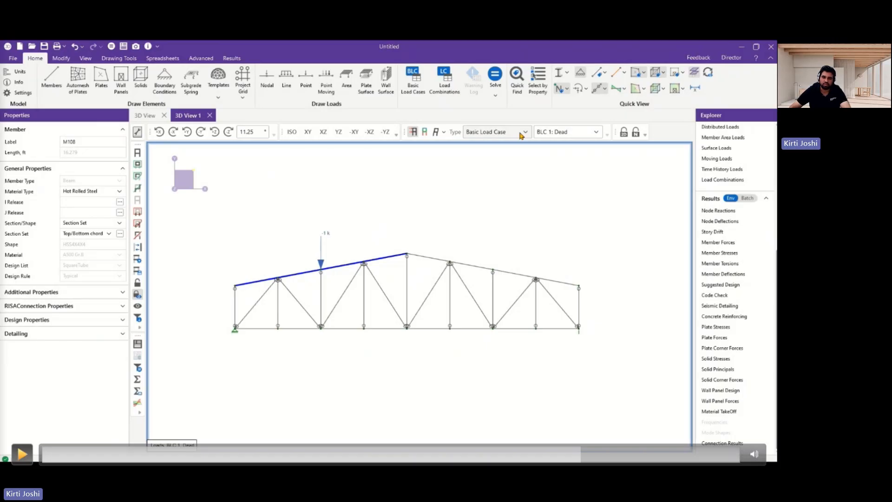
{"action": "key", "text": "space"}
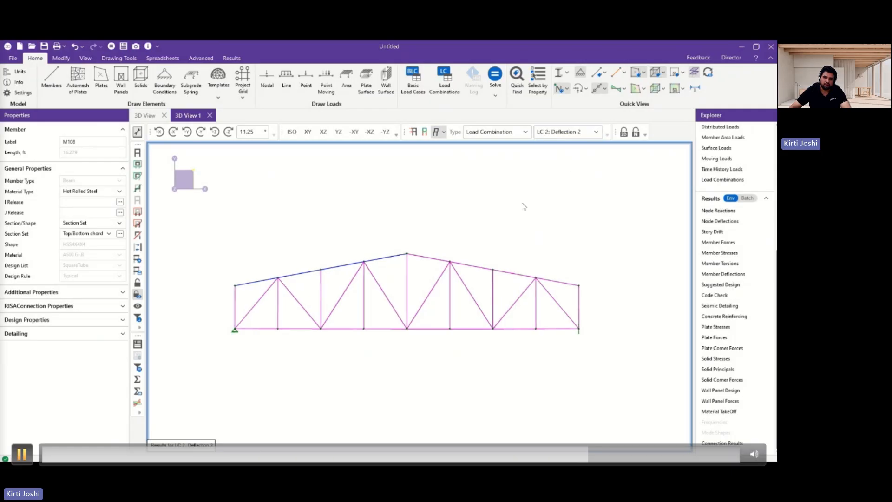
{"action": "key", "text": "space"}
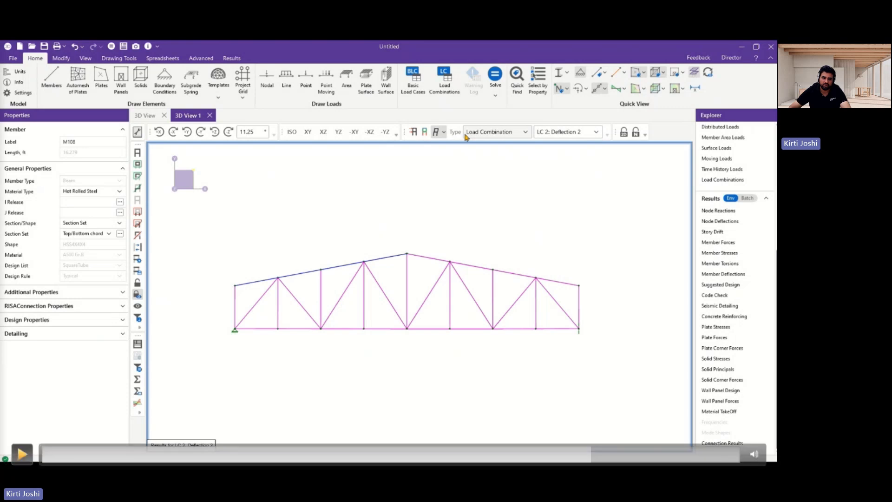
{"action": "key", "text": "space"}
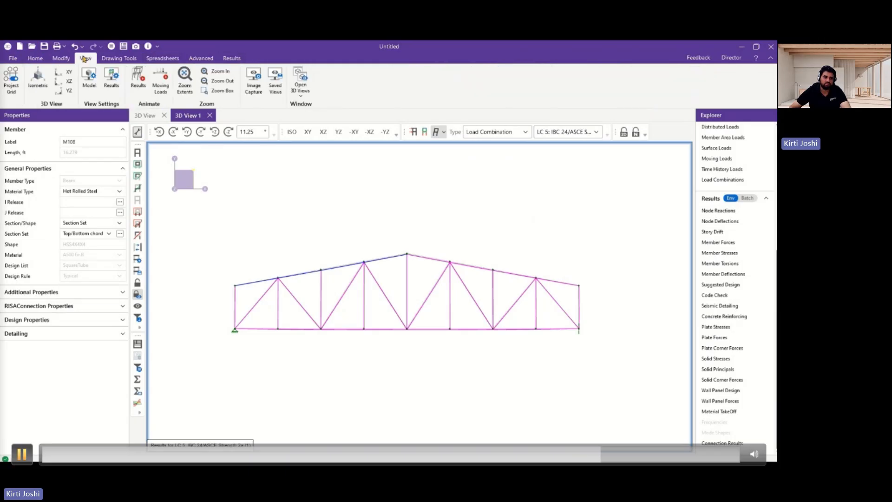
{"action": "key", "text": "space"}
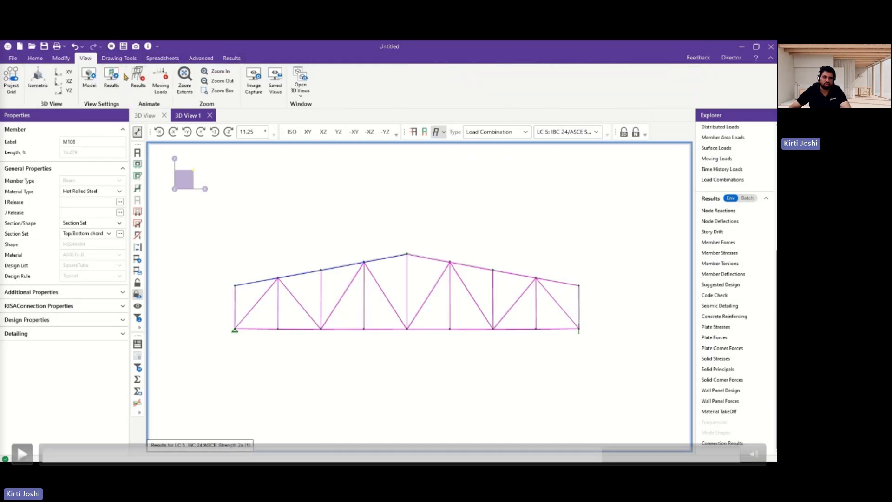
{"action": "key", "text": "space"}
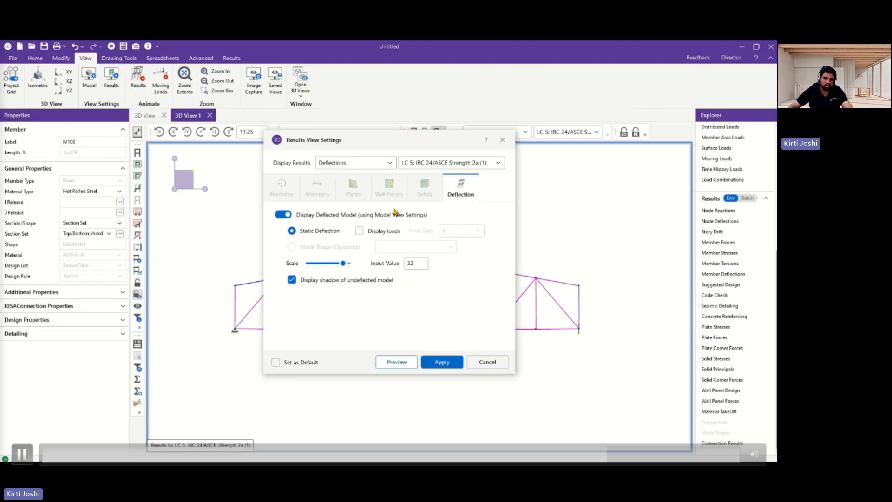
{"action": "key", "text": "space"}
{"action": "key", "text": "space"}
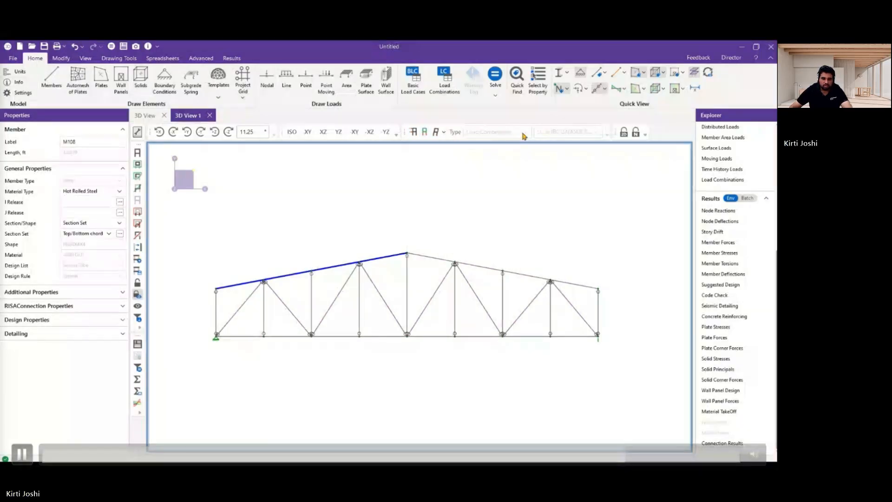
{"action": "key", "text": "space"}
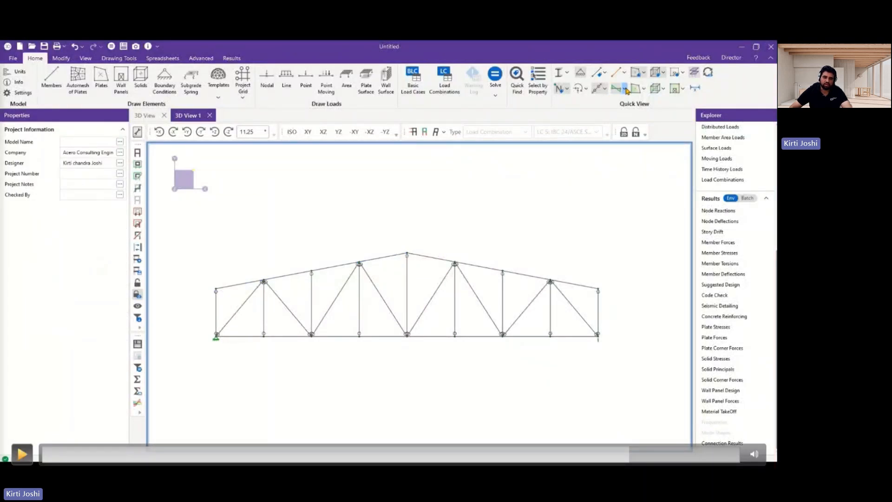
{"action": "key", "text": "space"}
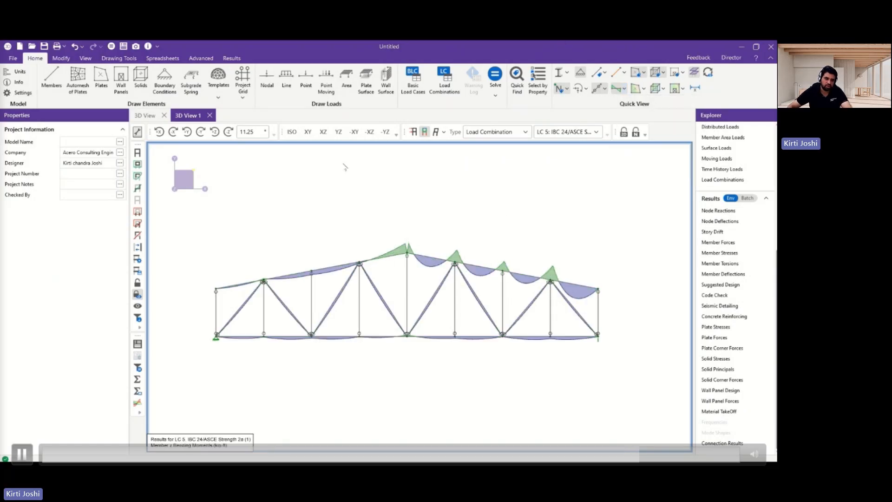
{"action": "left_click", "coordinate": [86, 273]}
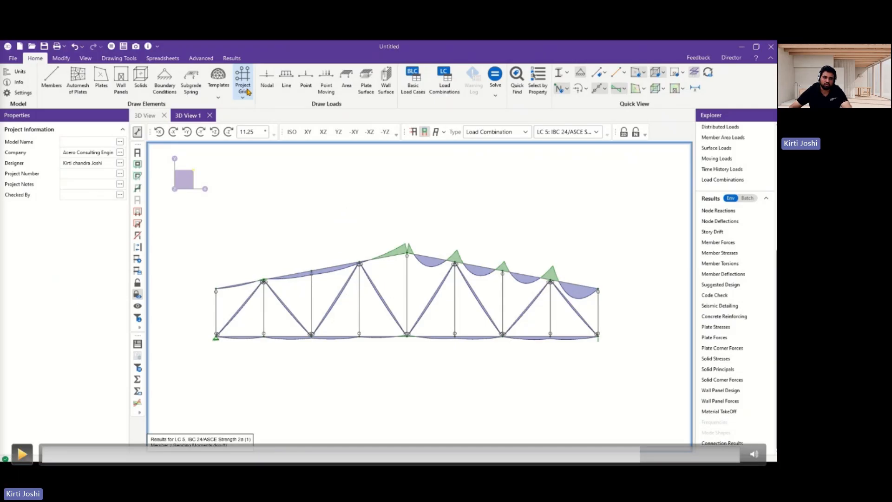
{"action": "left_click", "coordinate": [23, 455]}
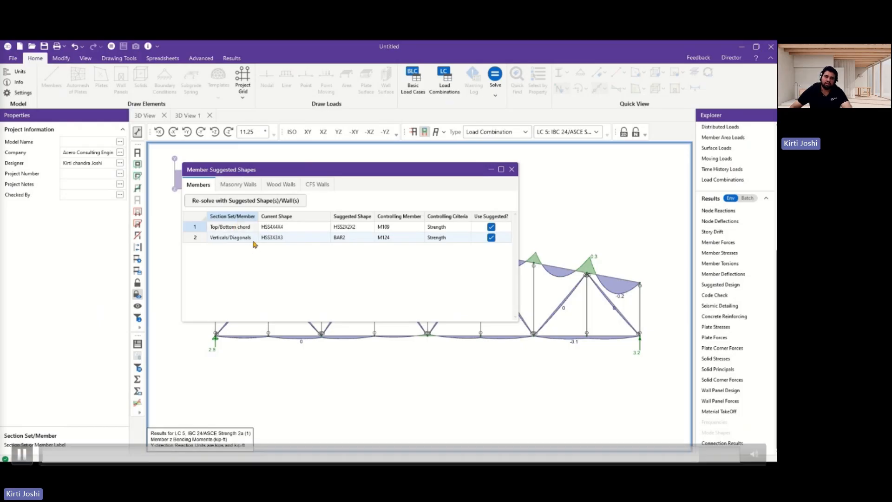
Step: Re-solve the truss with the suggested shapes, accepting the clearing of current results, and close the suggested shapes spreadsheet
{"action": "left_click", "coordinate": [233, 202]}
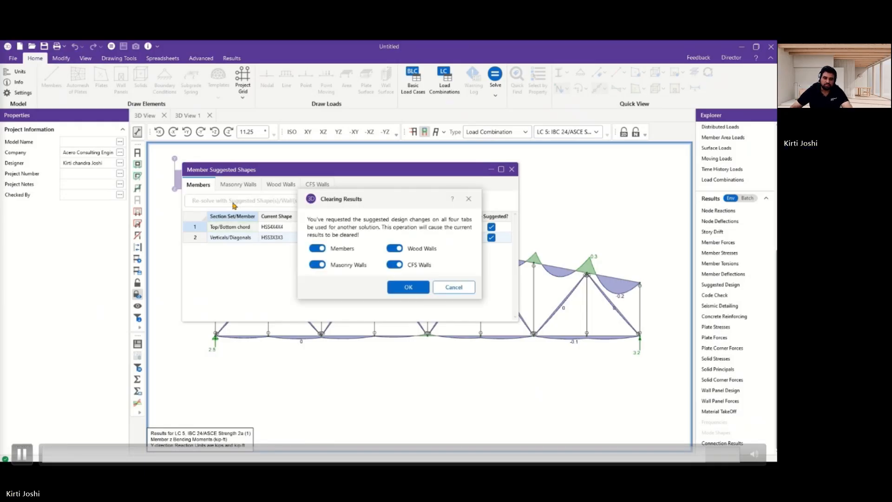
{"action": "left_click", "coordinate": [411, 288]}
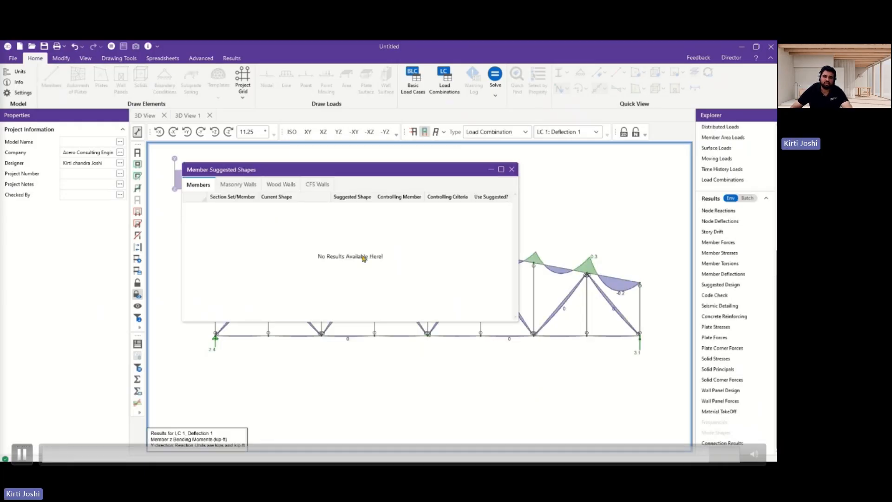
{"action": "left_click", "coordinate": [511, 170]}
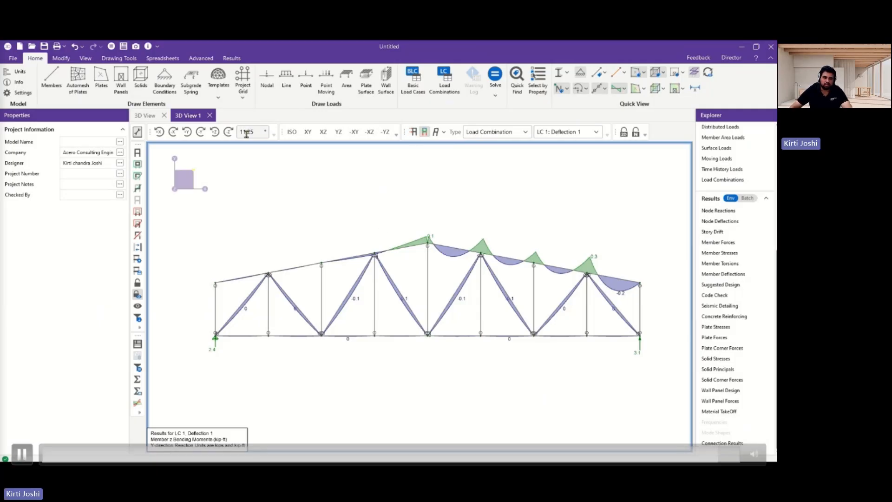
Step: Check the Top/Bottom chord section set of a sloping top chord member in isometric view, and leave it without changes
{"action": "left_click", "coordinate": [293, 133]}
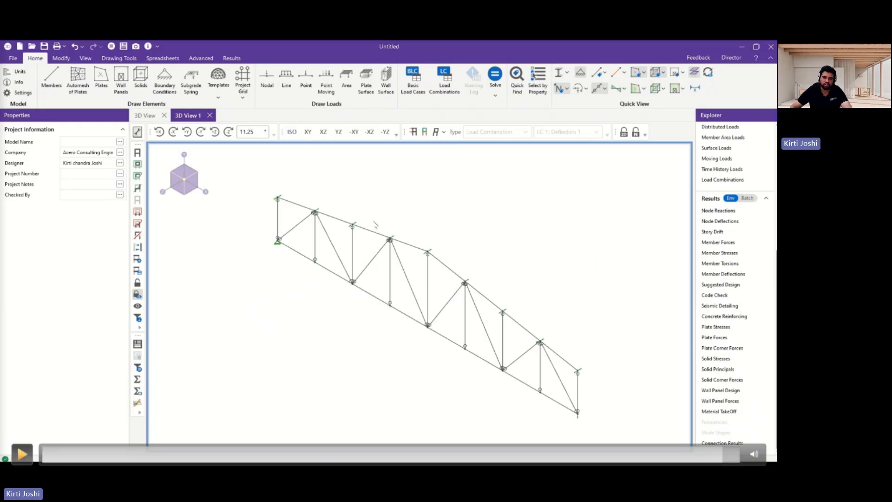
{"action": "left_click", "coordinate": [370, 232]}
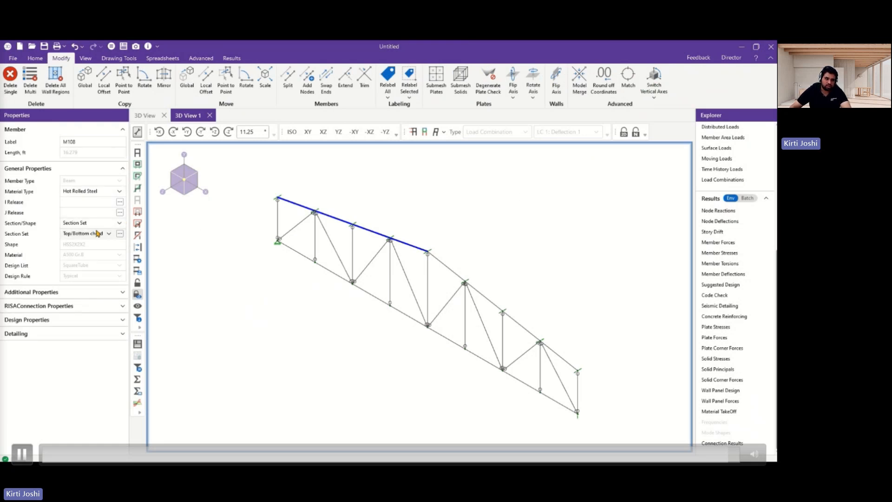
{"action": "left_click", "coordinate": [120, 233]}
{"action": "left_click", "coordinate": [375, 249]}
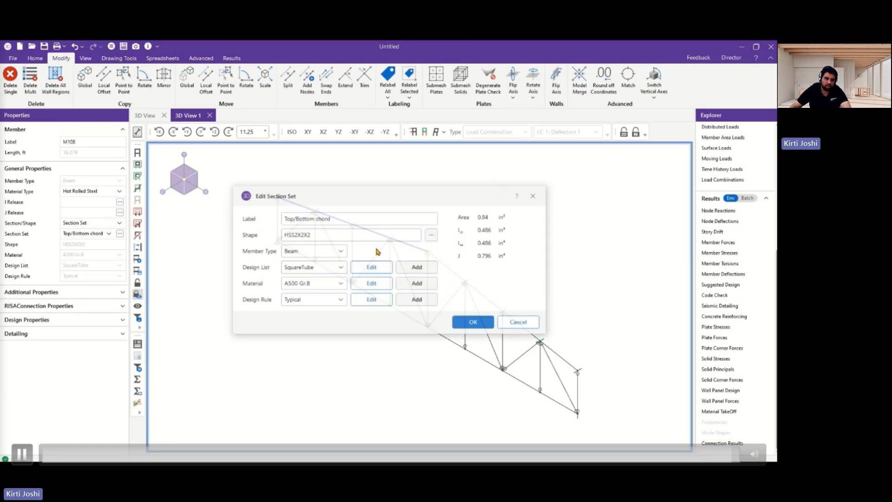
{"action": "left_click", "coordinate": [508, 321]}
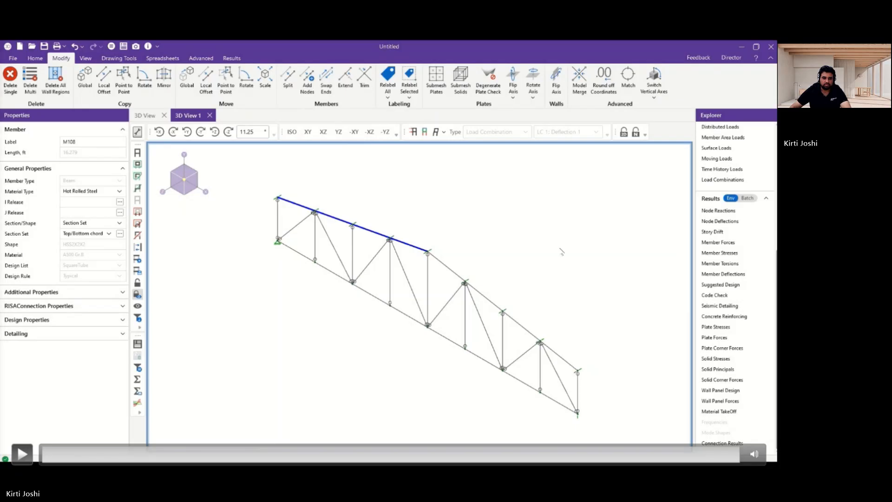
{"action": "key", "text": "Right"}
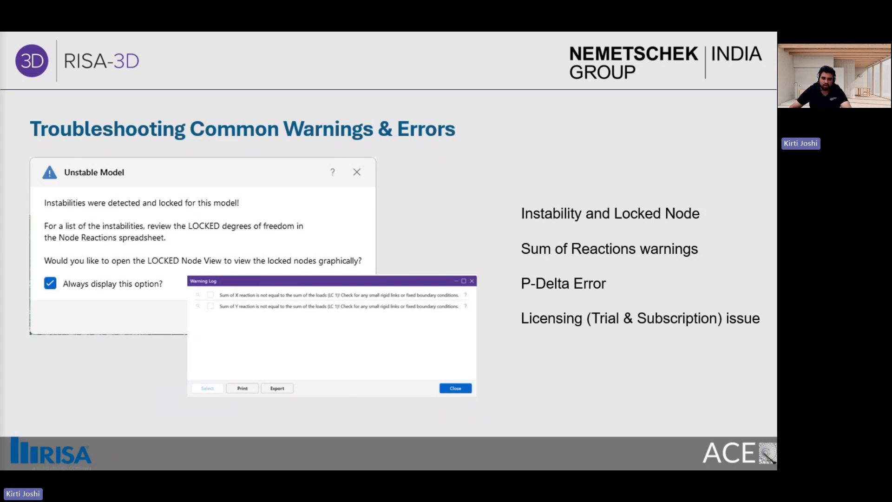
{"action": "key", "text": "Right"}
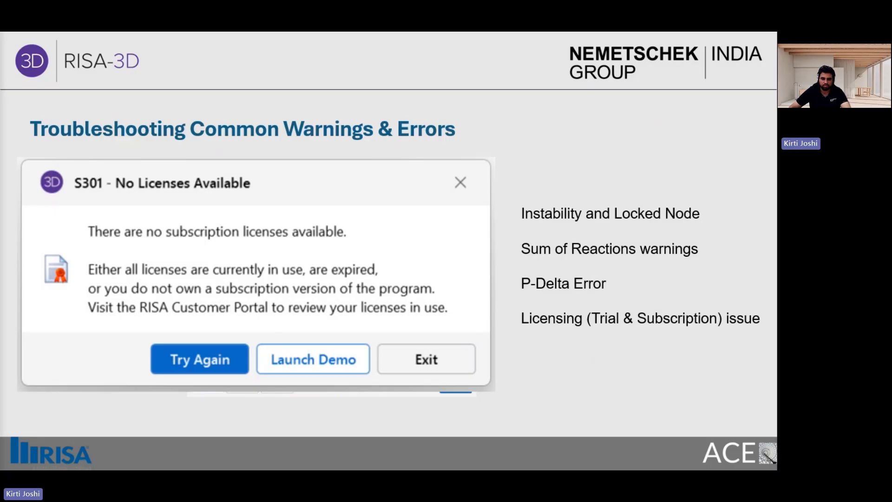
{"action": "key", "text": "Right"}
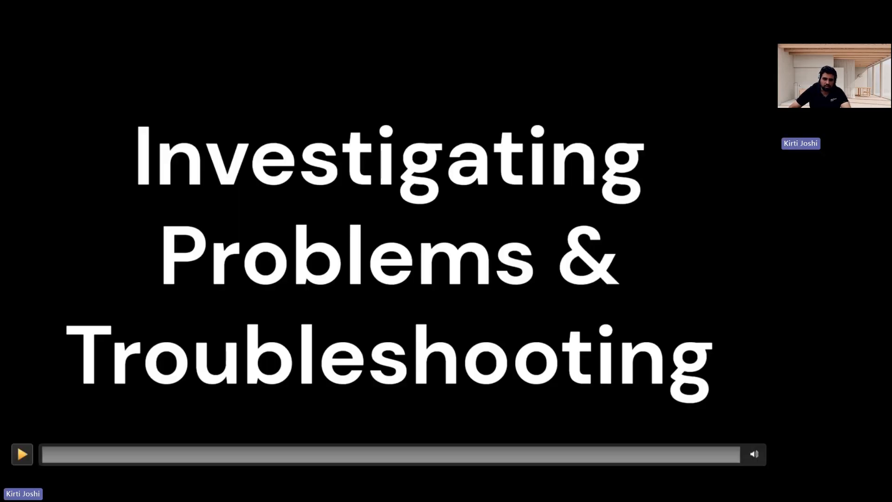
{"action": "left_click", "coordinate": [21, 454]}
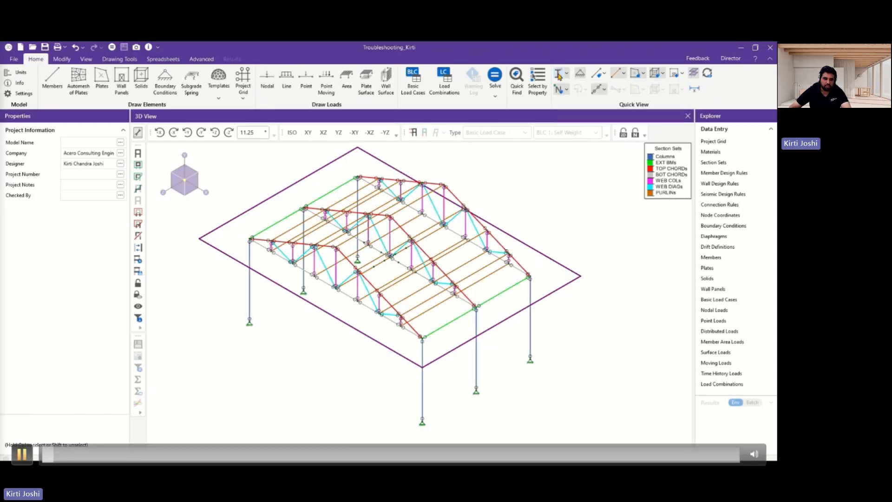
{"action": "left_click", "coordinate": [22, 455]}
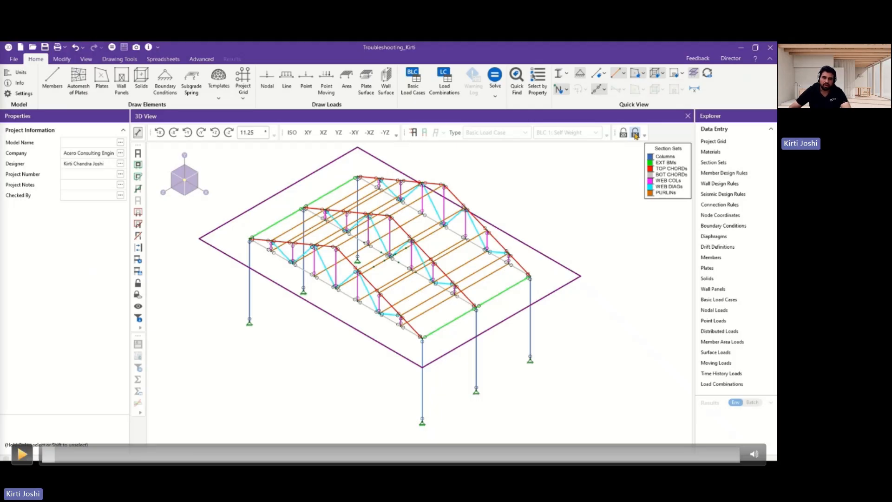
{"action": "key", "text": "space"}
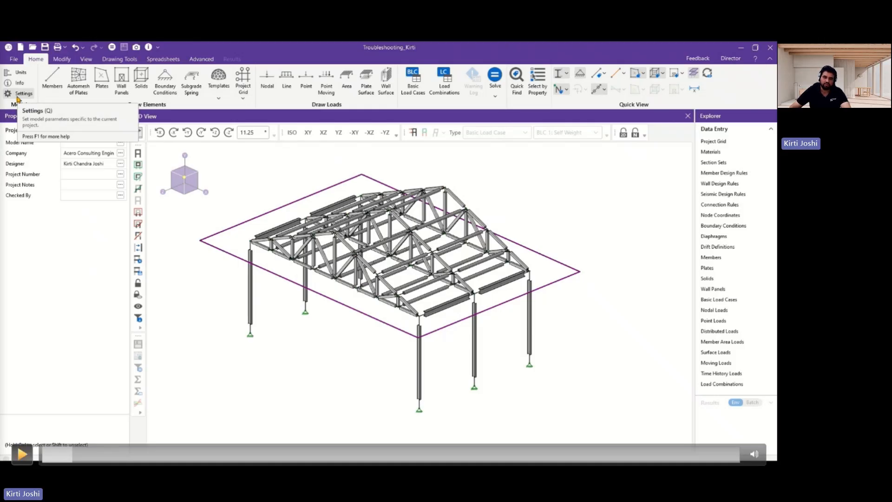
{"action": "left_click", "coordinate": [21, 454]}
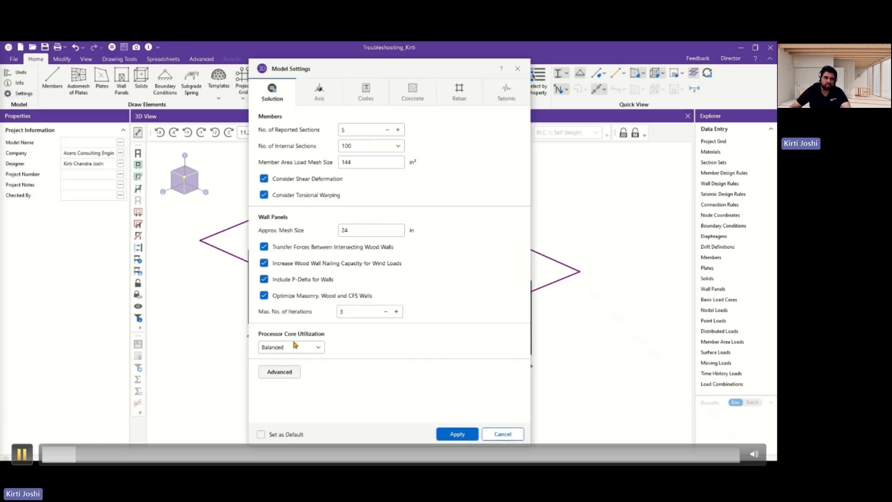
{"action": "left_click", "coordinate": [22, 454]}
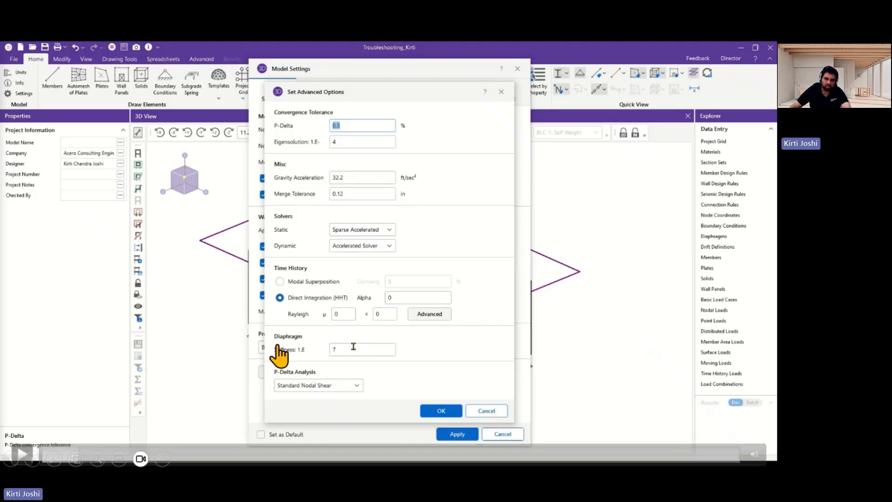
{"action": "left_click", "coordinate": [22, 454]}
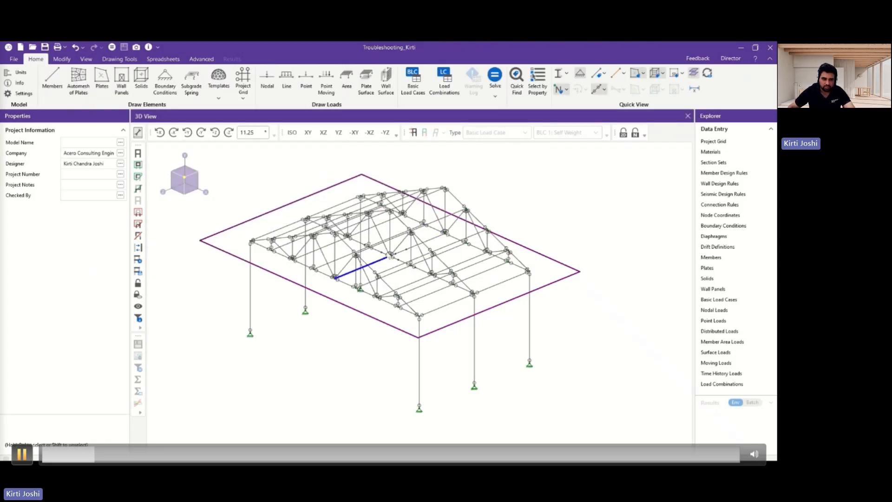
{"action": "key", "text": "space"}
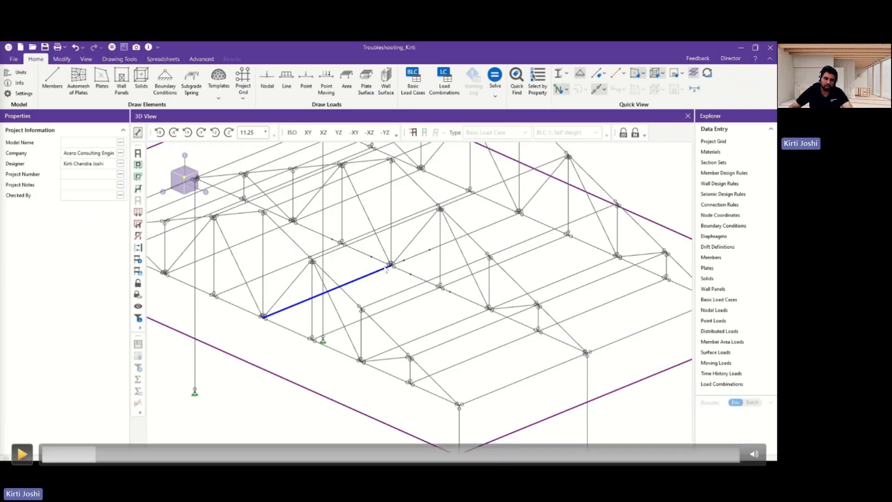
{"action": "key", "text": "space"}
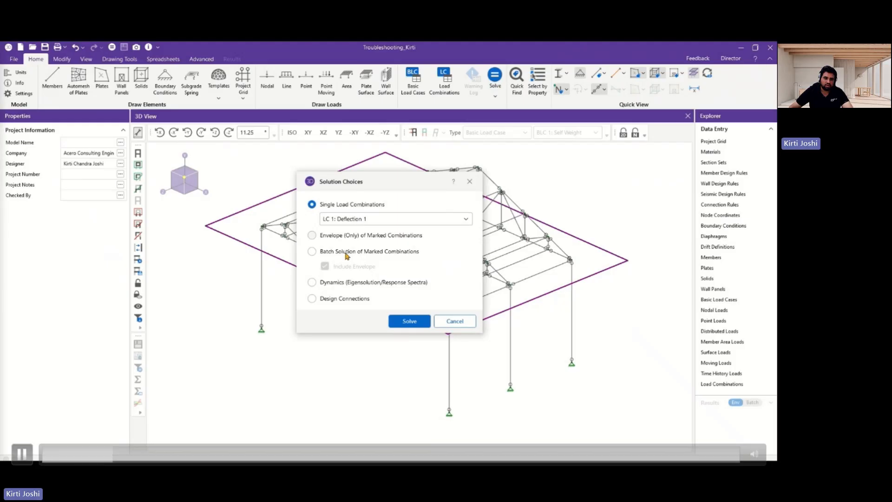
{"action": "key", "text": "space"}
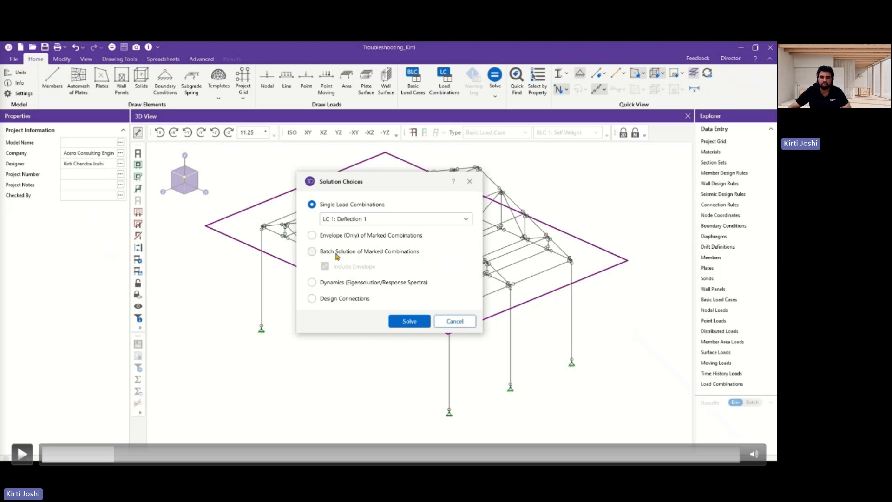
{"action": "left_click", "coordinate": [22, 453]}
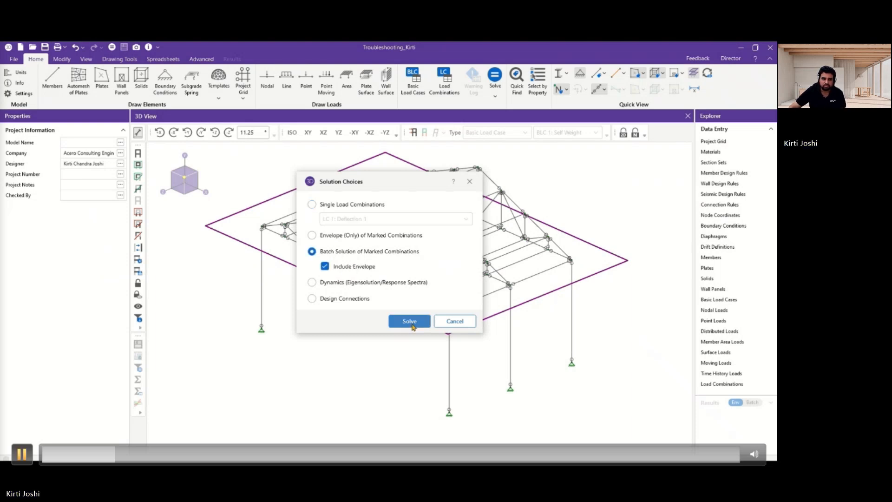
{"action": "key", "text": "space"}
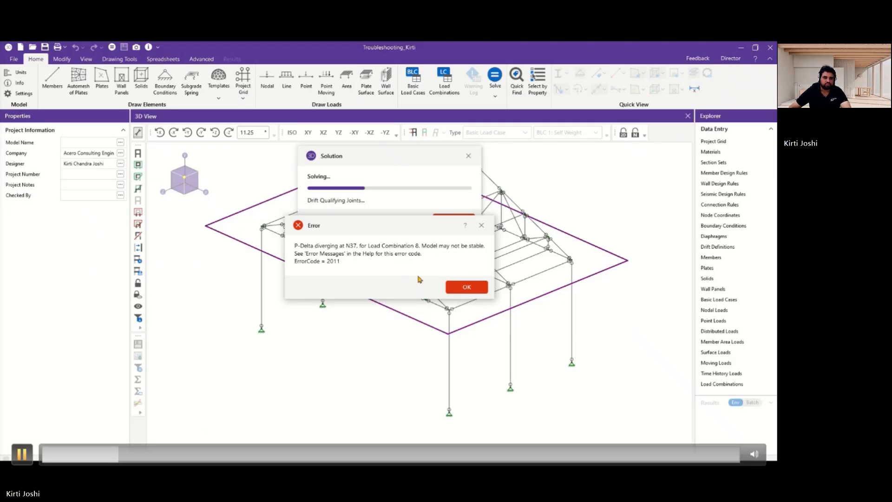
{"action": "key", "text": "space"}
{"action": "key", "text": "space"}
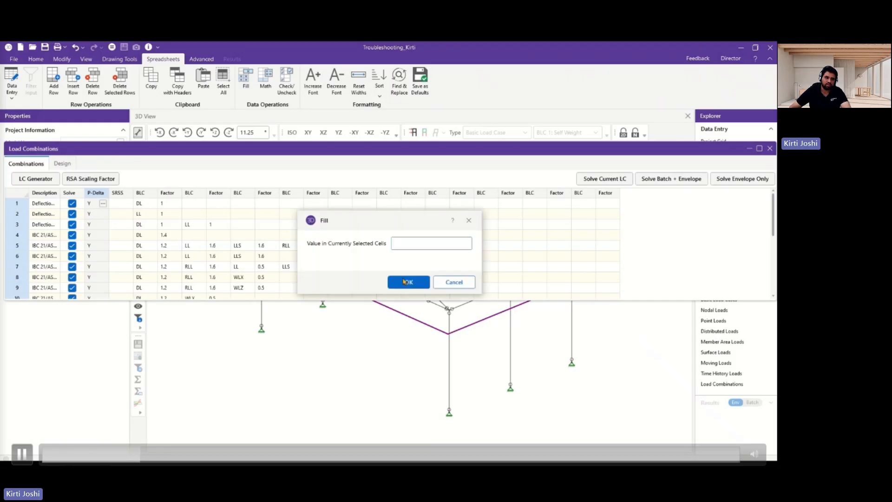
{"action": "key", "text": "space"}
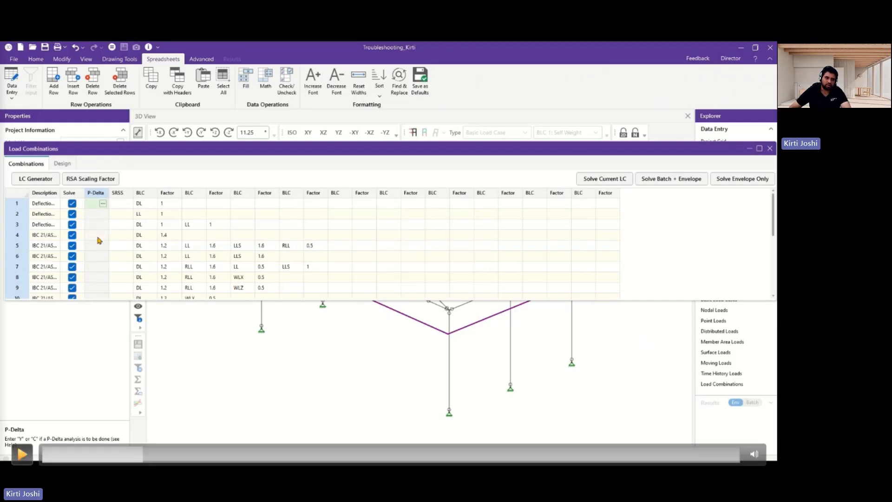
{"action": "key", "text": "space"}
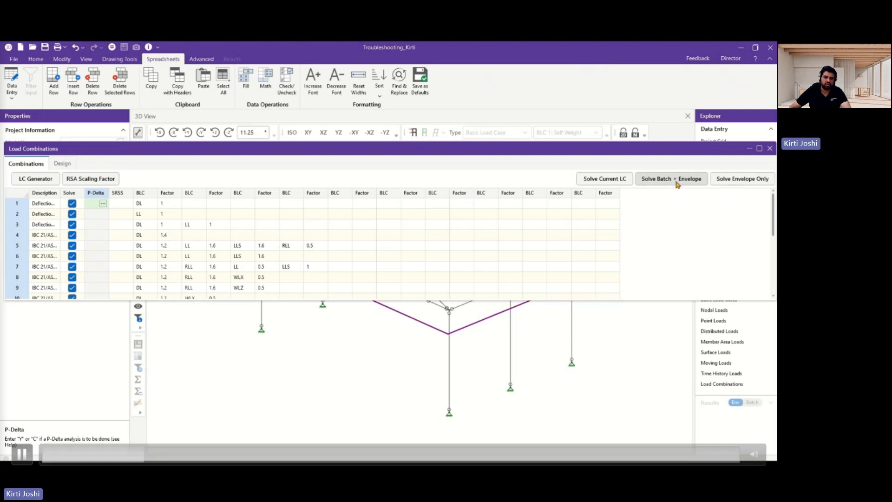
{"action": "key", "text": "space"}
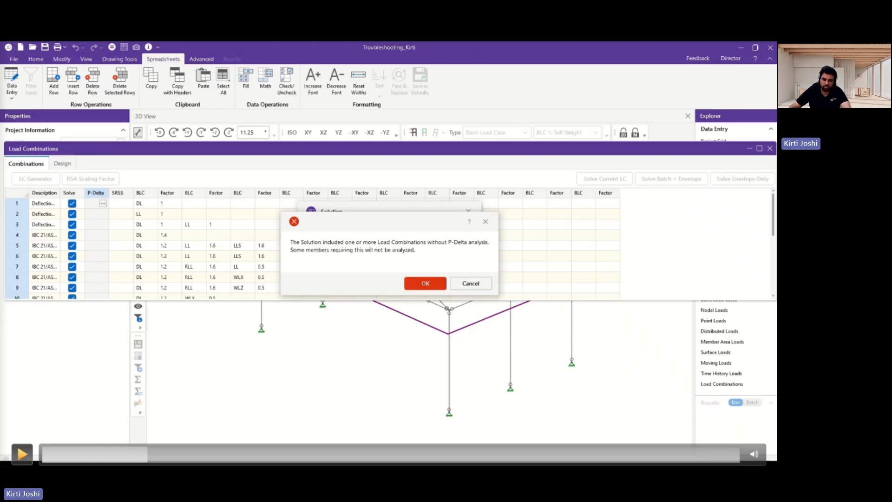
{"action": "key", "text": "space"}
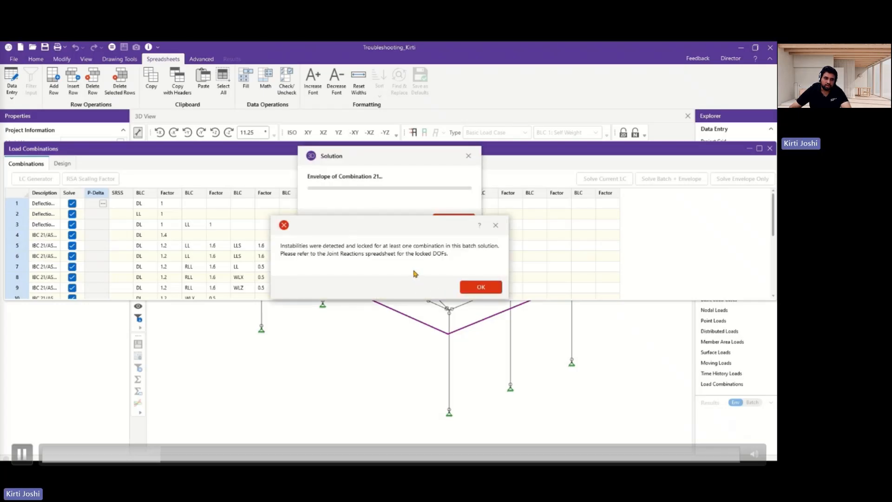
{"action": "left_click", "coordinate": [21, 454]}
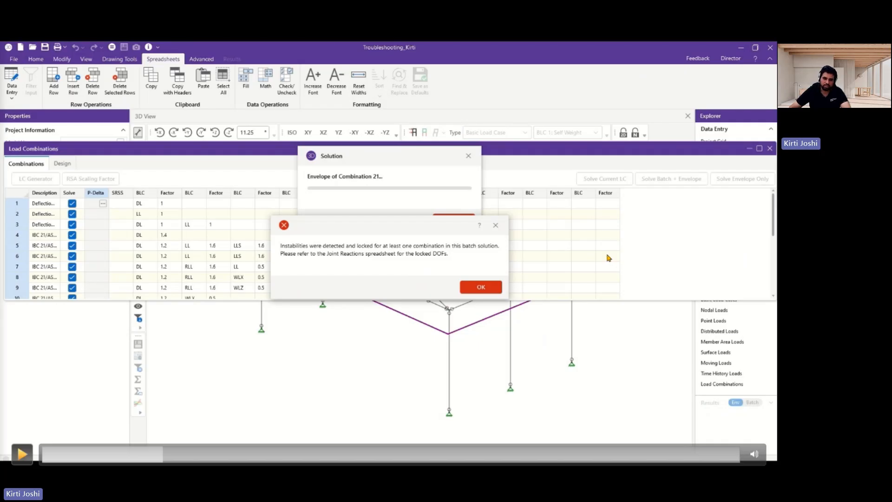
{"action": "left_click", "coordinate": [21, 454]}
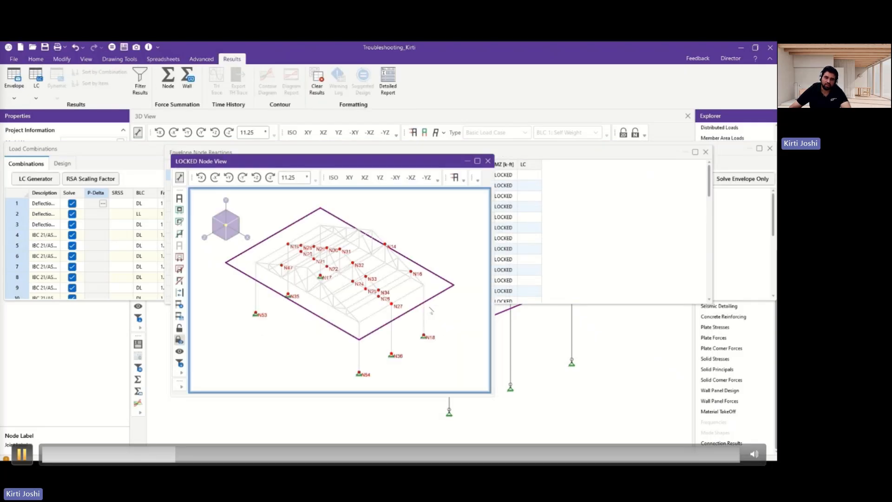
{"action": "key", "text": "space"}
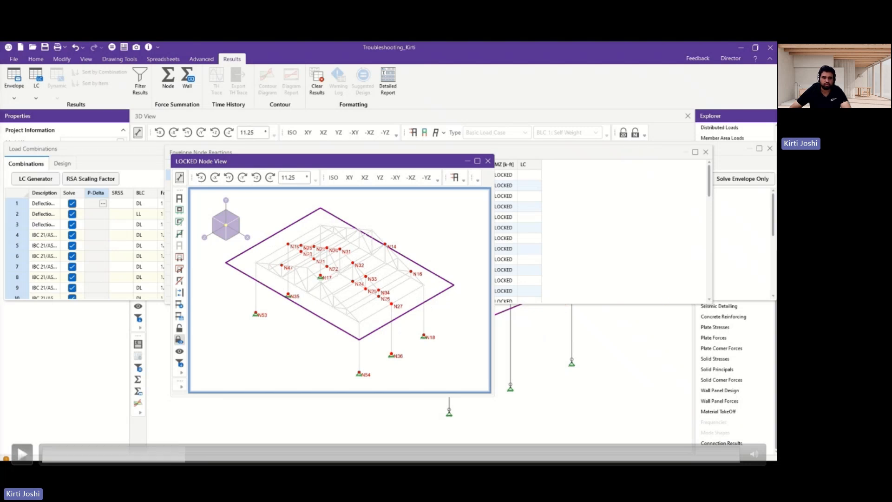
Step: Close the locked node view, the envelope node reactions and the load combinations spreadsheet
{"action": "left_click", "coordinate": [488, 161]}
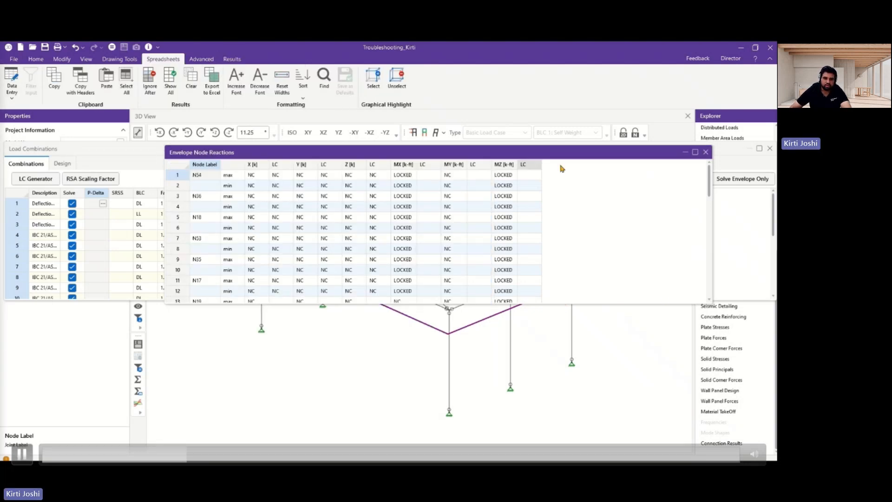
{"action": "left_click", "coordinate": [706, 152]}
{"action": "left_click", "coordinate": [770, 148]}
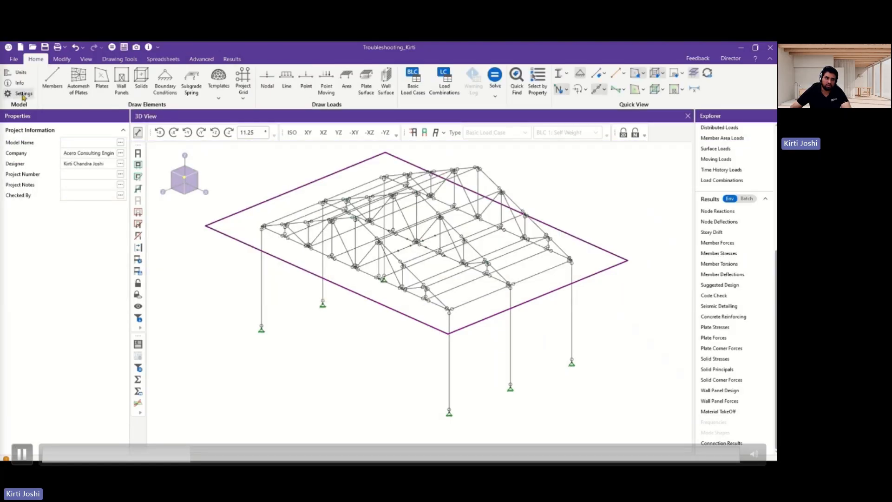
Step: Examine the solution output options in the application settings, including the handling of isolated rotational instabilities and code-required P-Delta analysis
{"action": "left_click", "coordinate": [13, 59]}
{"action": "left_click", "coordinate": [60, 237]}
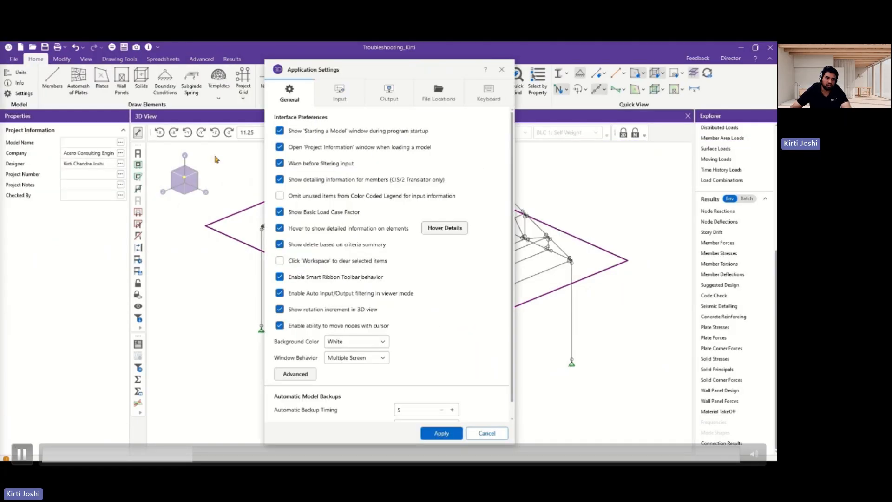
{"action": "left_click", "coordinate": [389, 88]}
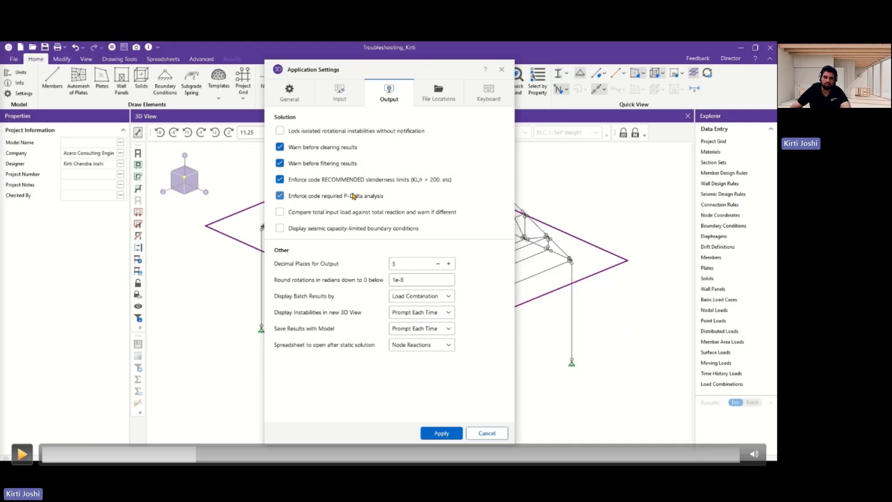
{"action": "key", "text": "space"}
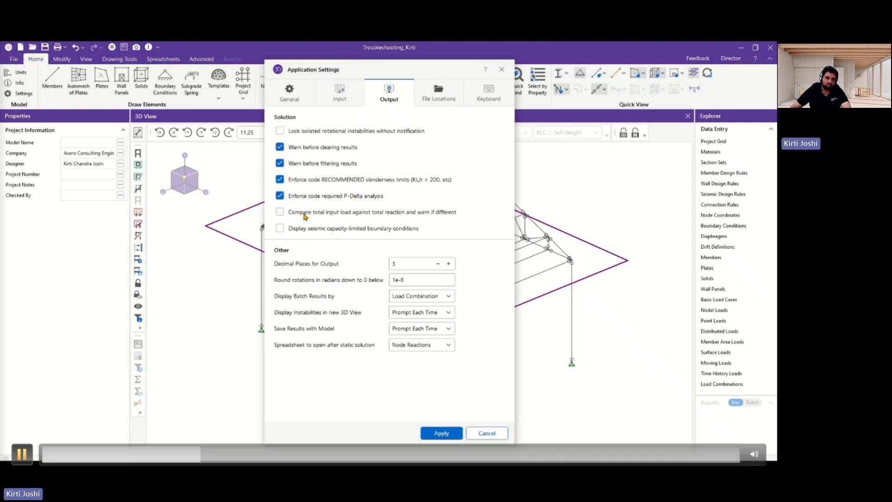
{"action": "key", "text": "space"}
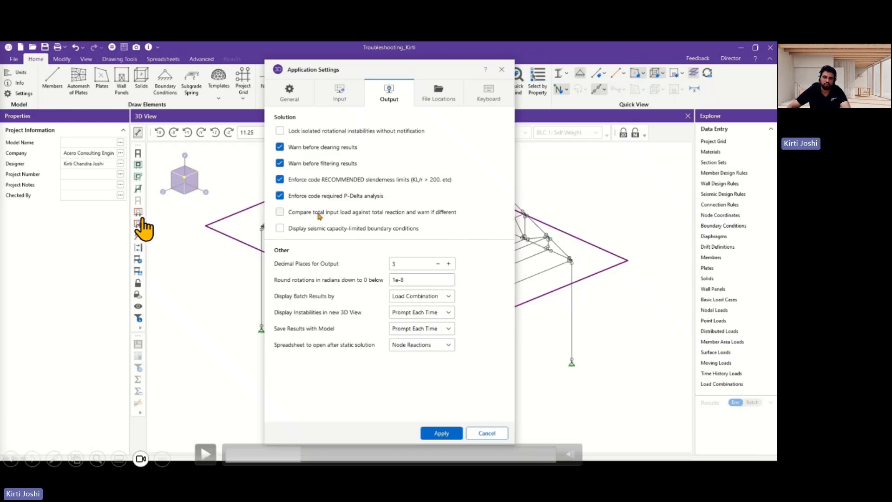
{"action": "key", "text": "space"}
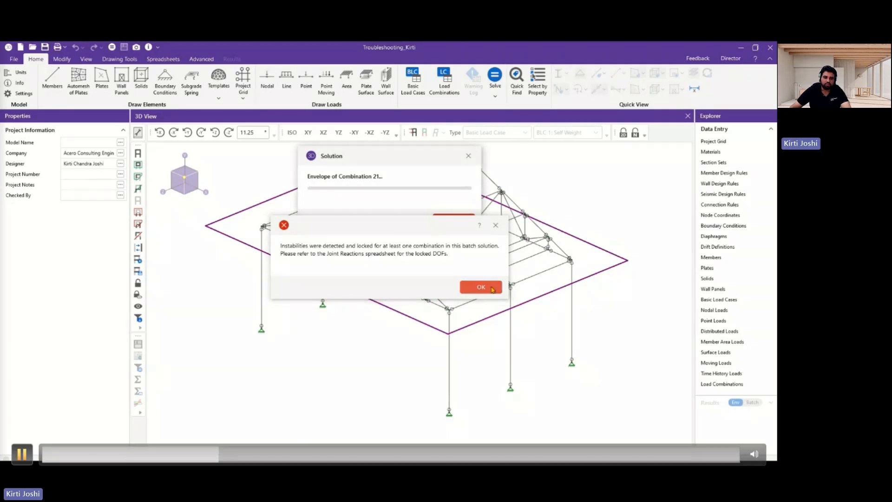
Step: Acknowledge the instability message of the batch solution and answer the follow-up prompt
{"action": "left_click", "coordinate": [481, 286]}
{"action": "left_click", "coordinate": [428, 307]}
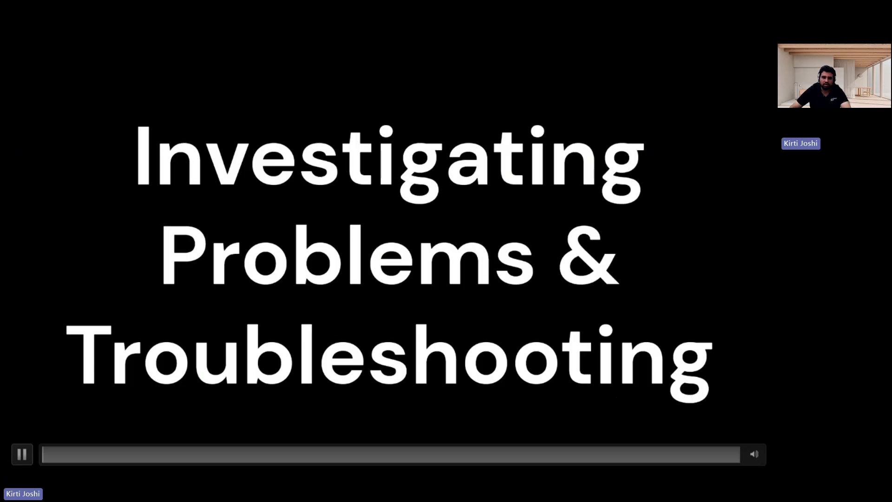
{"action": "left_click", "coordinate": [22, 454]}
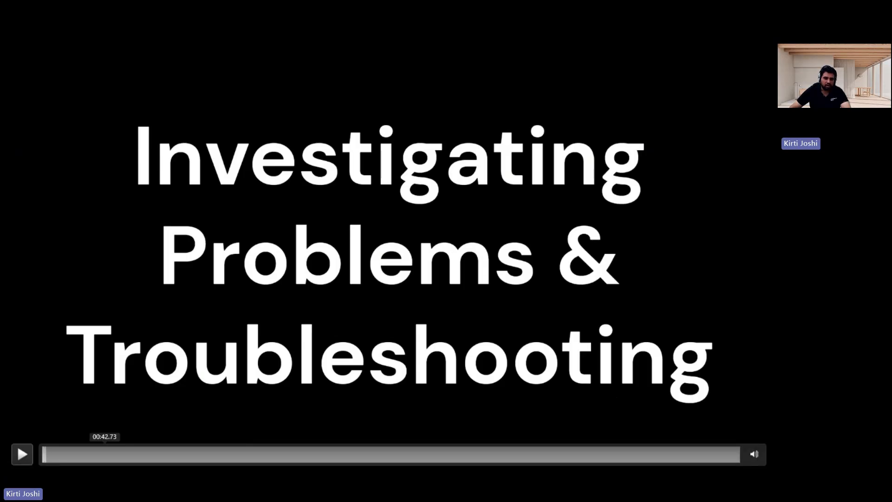
{"action": "left_click", "coordinate": [356, 455]}
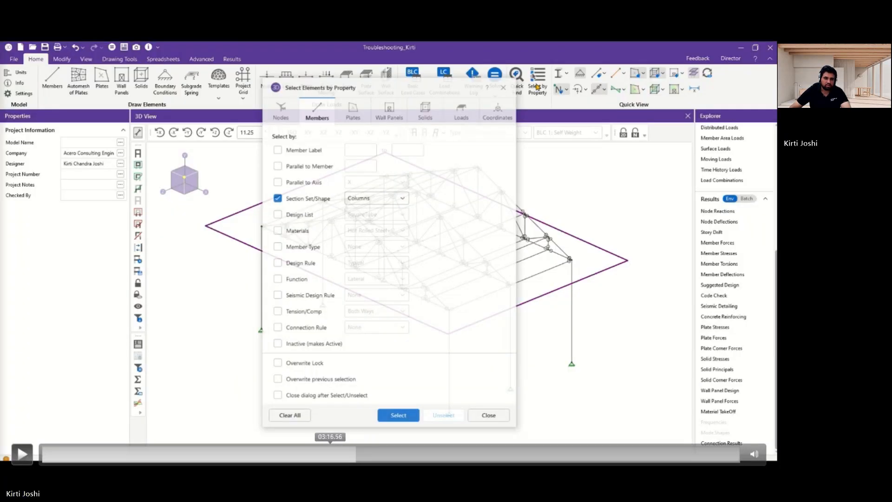
{"action": "left_click", "coordinate": [449, 455]}
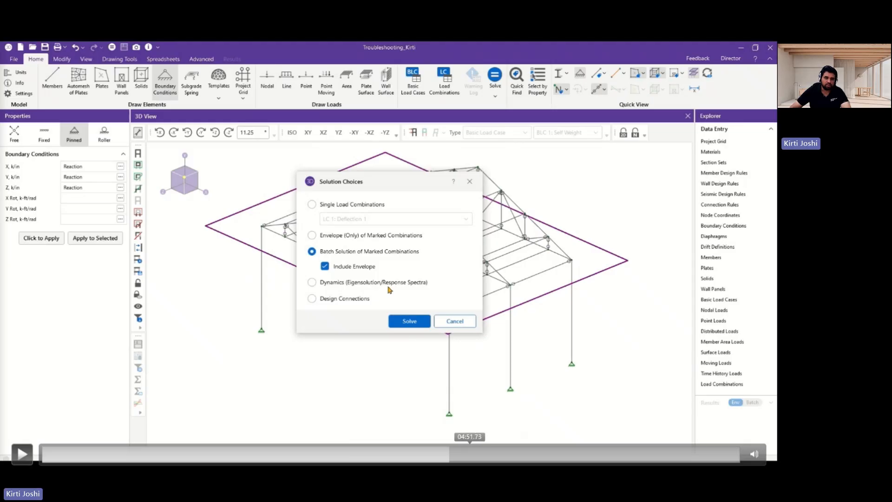
{"action": "left_click", "coordinate": [416, 454]}
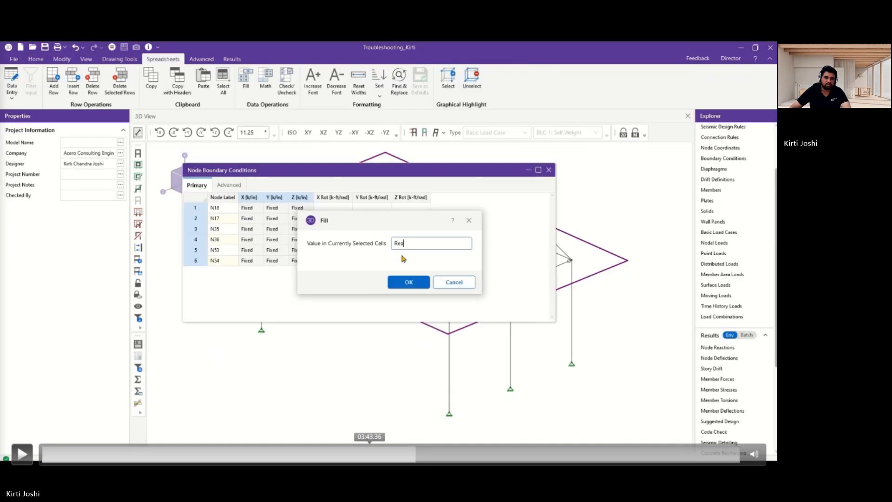
{"action": "left_click_drag", "start_coordinate": [370, 455], "coordinate": [188, 455]}
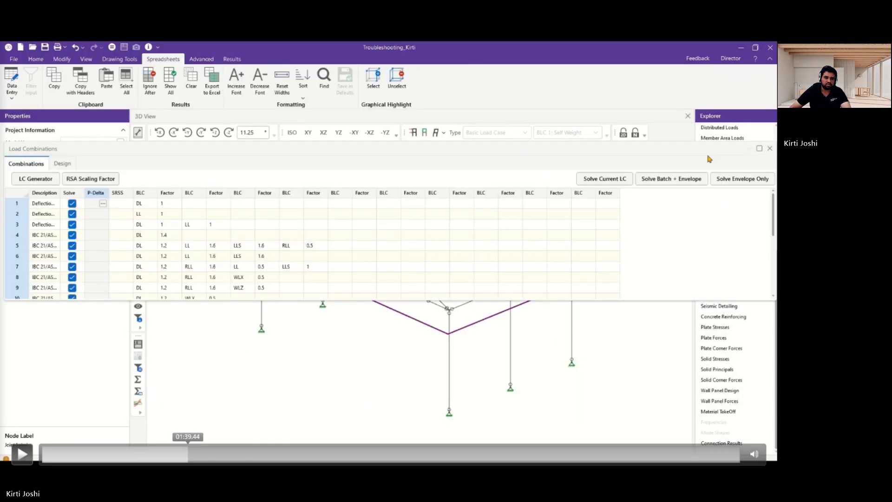
{"action": "left_click", "coordinate": [218, 454]}
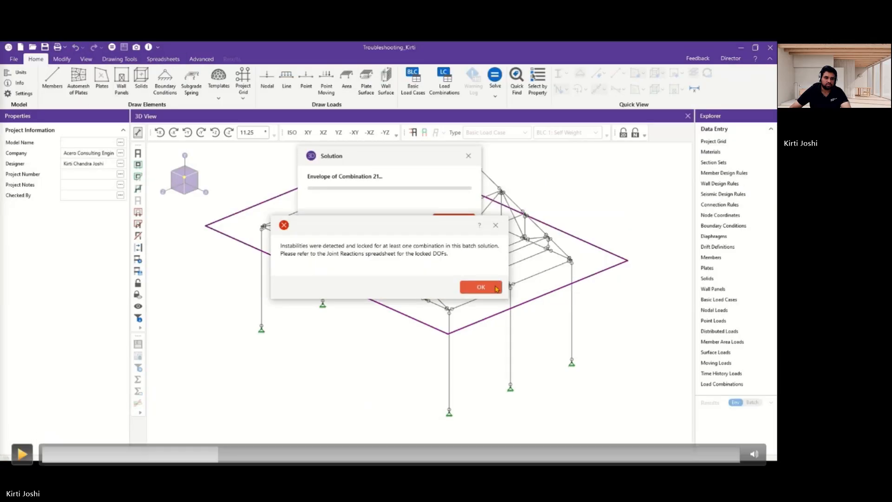
{"action": "left_click", "coordinate": [22, 454]}
Step: Accept the instability message of the batch solution and show the locked nodes in a separate view
{"action": "left_click", "coordinate": [495, 286]}
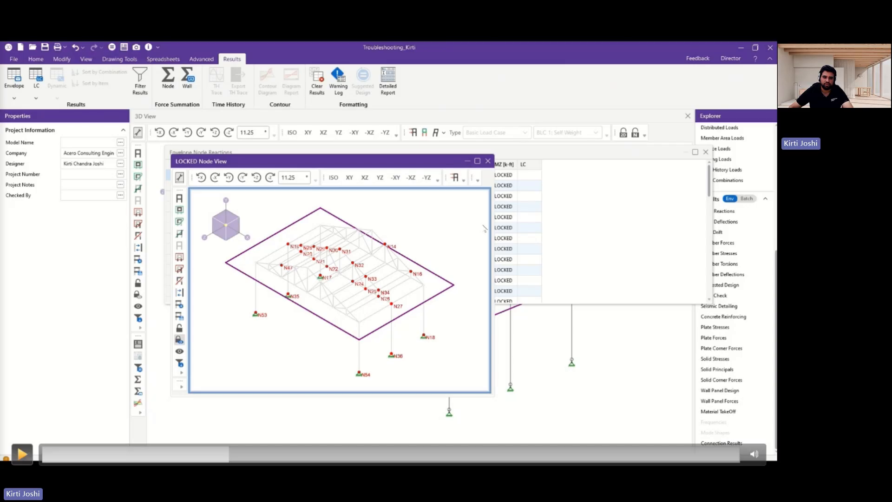
{"action": "key", "text": "space"}
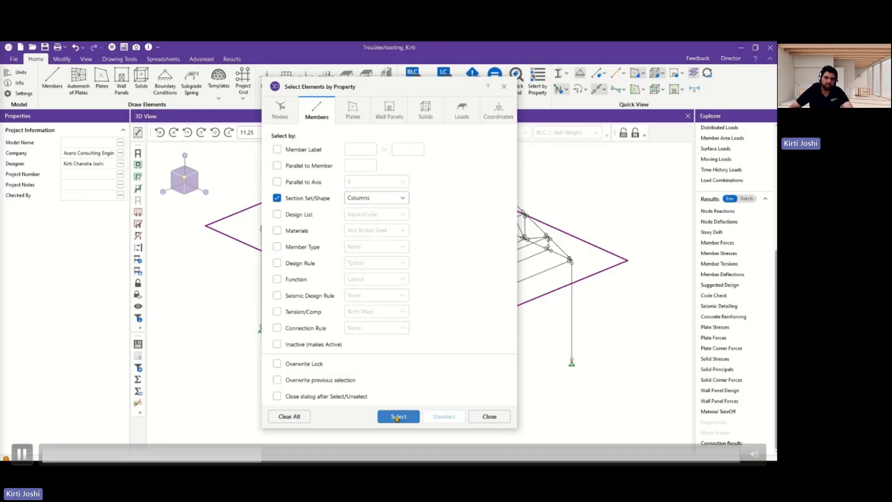
Step: Select all members of the Columns section set and examine their I and J end release codes without applying any change
{"action": "left_click", "coordinate": [396, 419]}
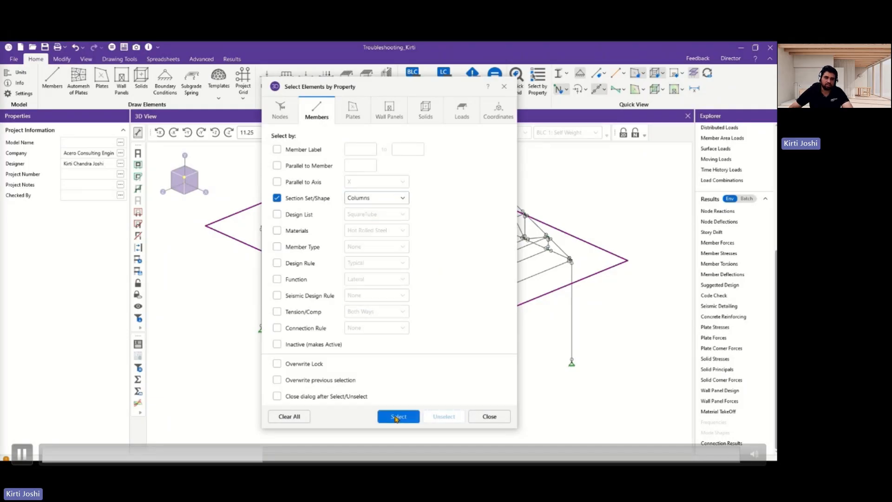
{"action": "left_click", "coordinate": [484, 416]}
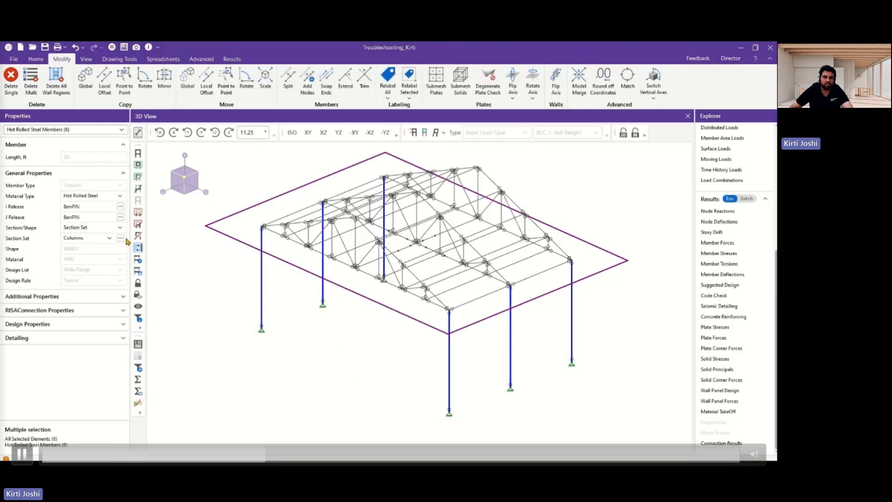
{"action": "left_click", "coordinate": [91, 216]}
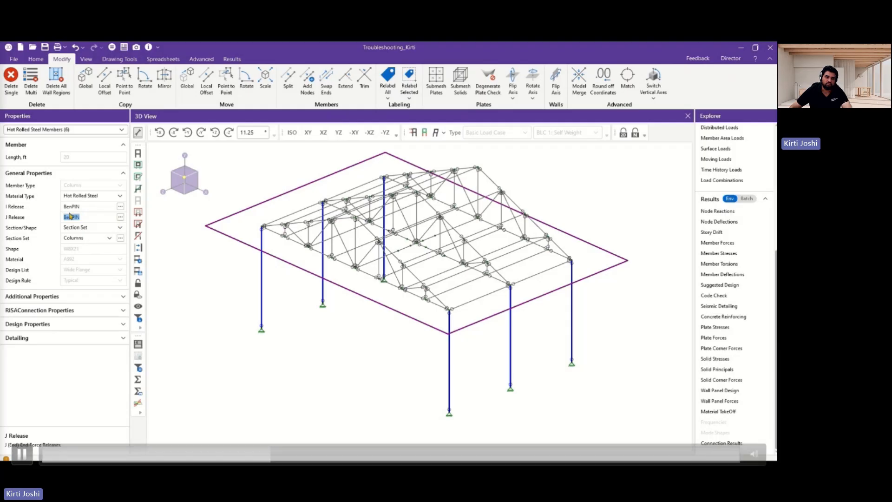
{"action": "left_click", "coordinate": [121, 217]}
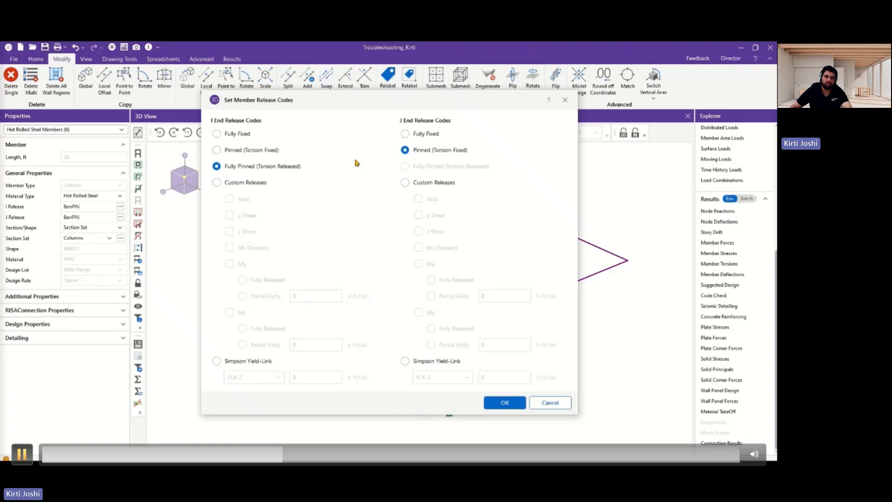
{"action": "left_click", "coordinate": [249, 150]}
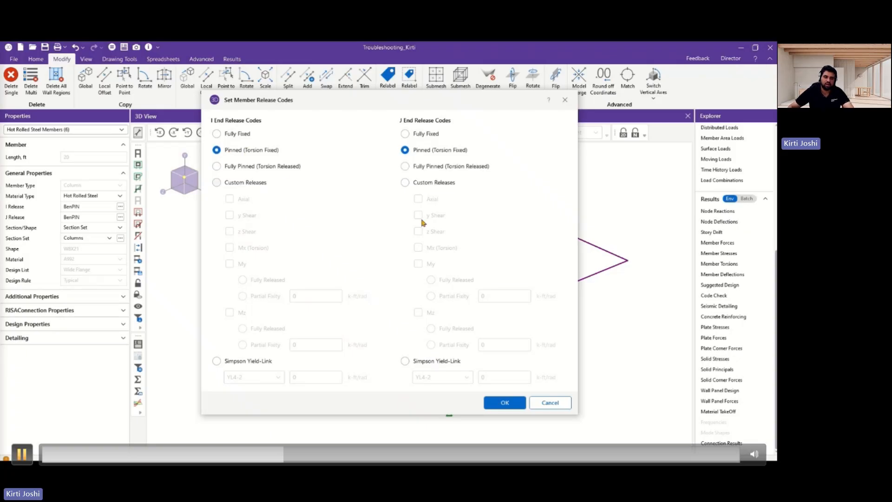
{"action": "left_click", "coordinate": [553, 404]}
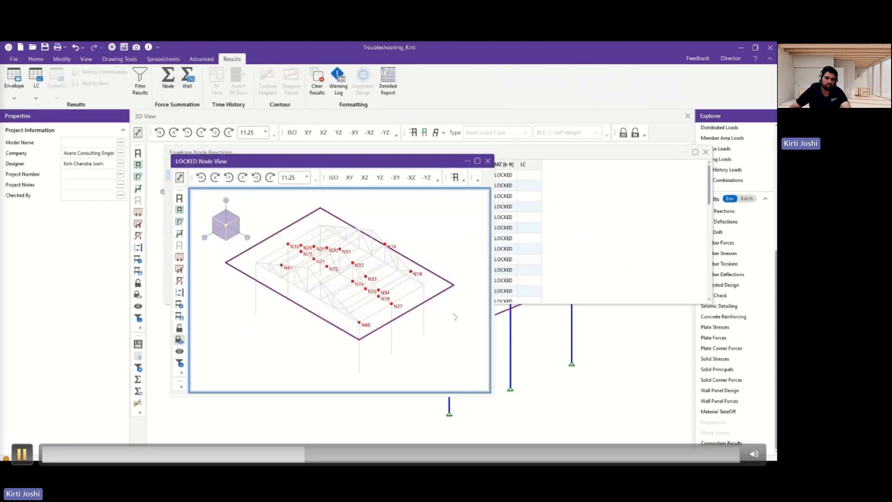
{"action": "left_click", "coordinate": [22, 454]}
{"action": "key", "text": "space"}
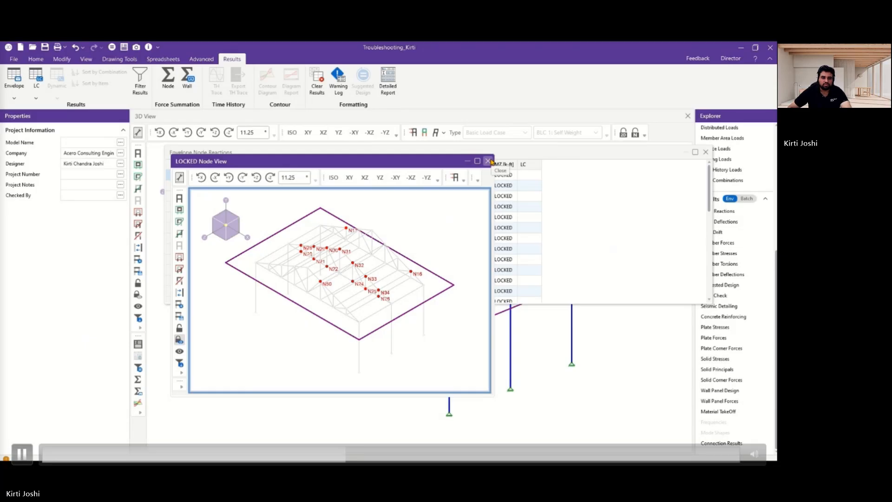
Step: Close the locked node view and the envelope node reactions, and clear the column selection in the 3D view
{"action": "left_click", "coordinate": [489, 161]}
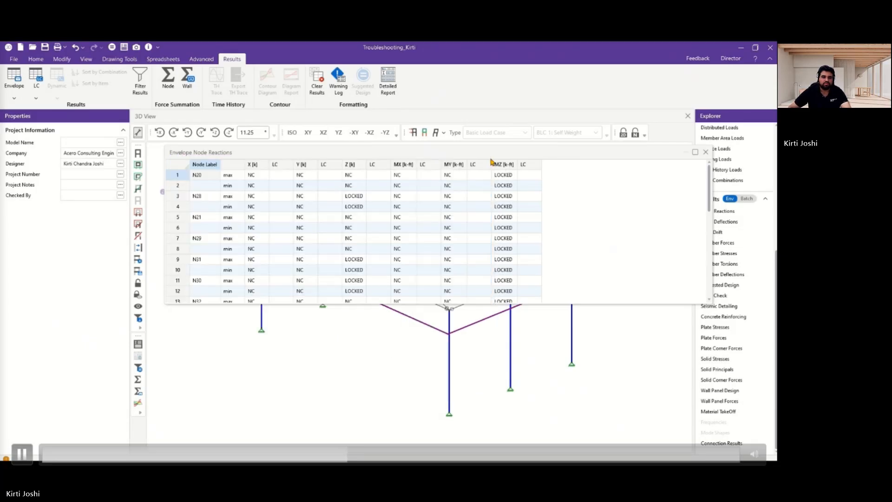
{"action": "left_click", "coordinate": [705, 152]}
{"action": "left_click", "coordinate": [345, 363]}
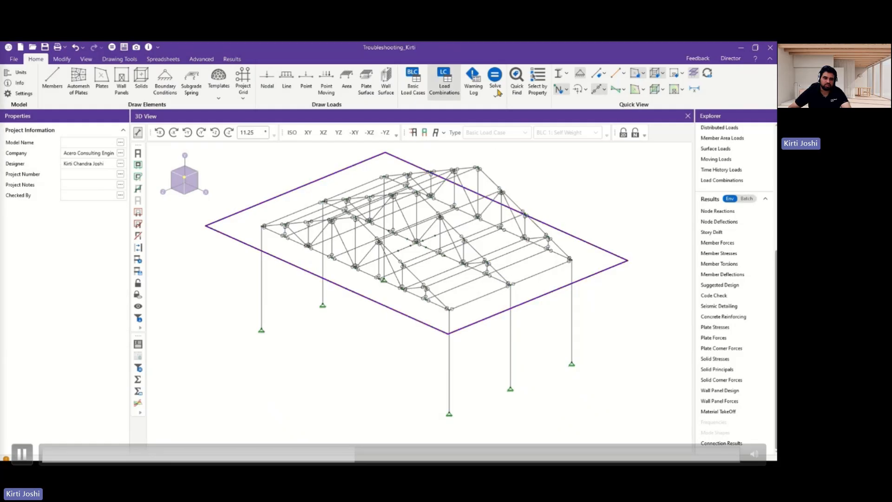
Step: Select all truss members of the TOP CHORDs and BOT CHORDs section sets by property
{"action": "left_click", "coordinate": [538, 79]}
{"action": "left_click", "coordinate": [401, 196]}
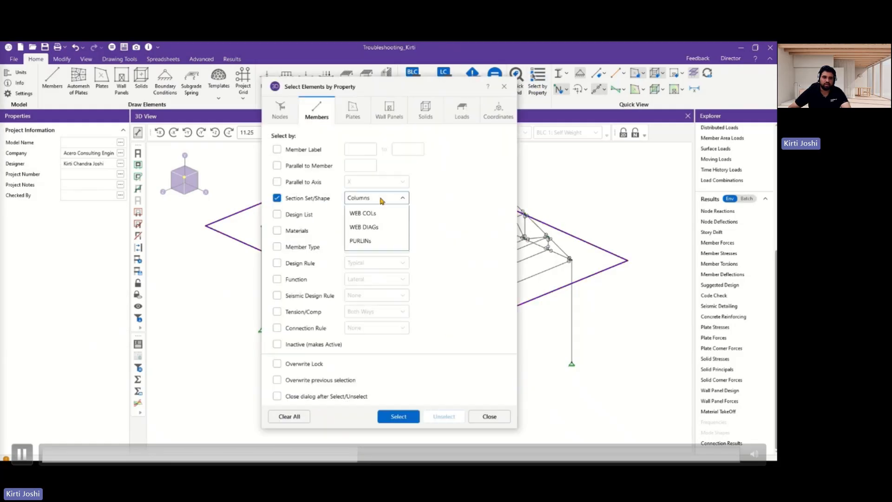
{"action": "left_click", "coordinate": [370, 244]}
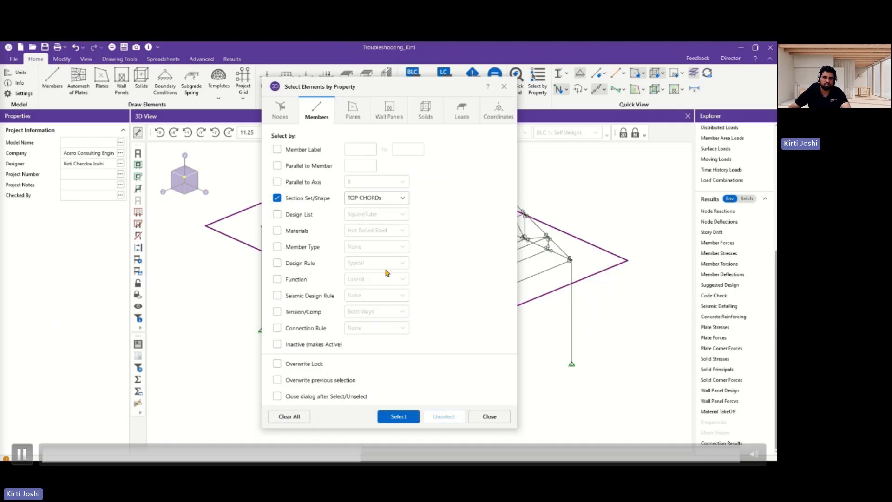
{"action": "left_click", "coordinate": [398, 417]}
{"action": "left_click", "coordinate": [370, 197]}
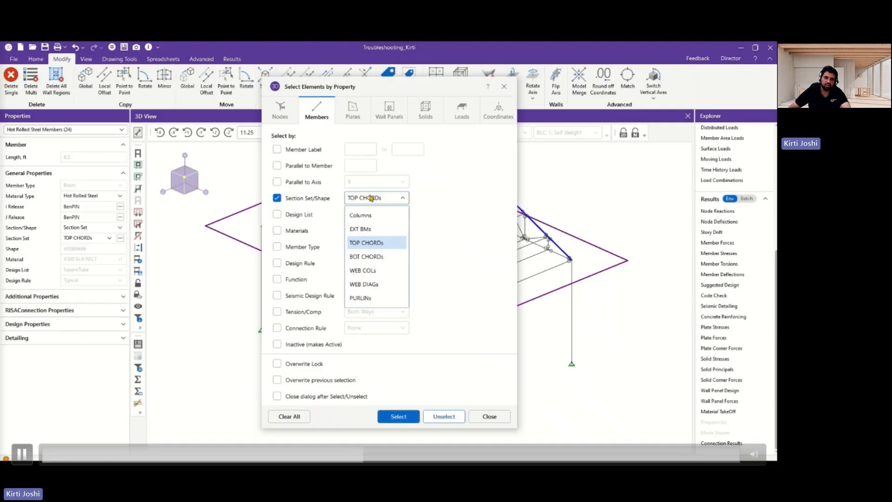
{"action": "left_click", "coordinate": [370, 256]}
{"action": "left_click", "coordinate": [398, 416]}
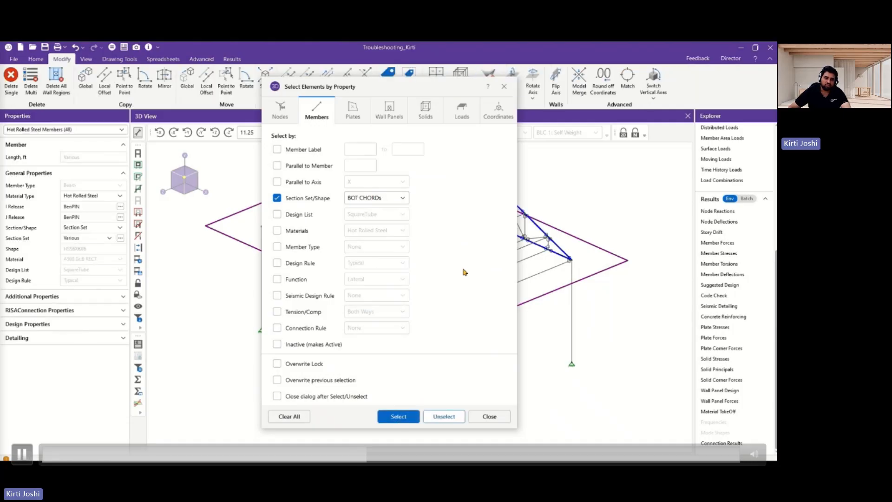
{"action": "left_click_drag", "start_coordinate": [443, 88], "coordinate": [413, 91]}
{"action": "left_click", "coordinate": [461, 419]}
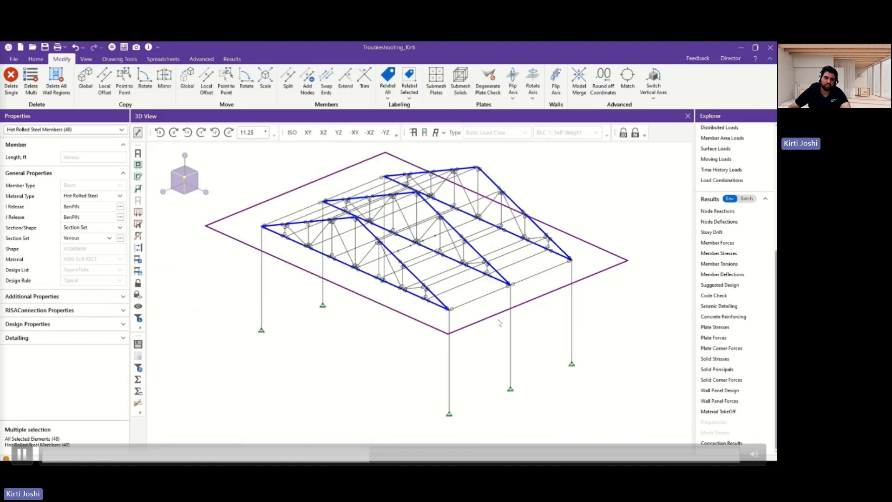
Step: Remove the I and J end releases from the selected top and bottom chords, accepting that the current results are cleared
{"action": "left_click", "coordinate": [89, 206]}
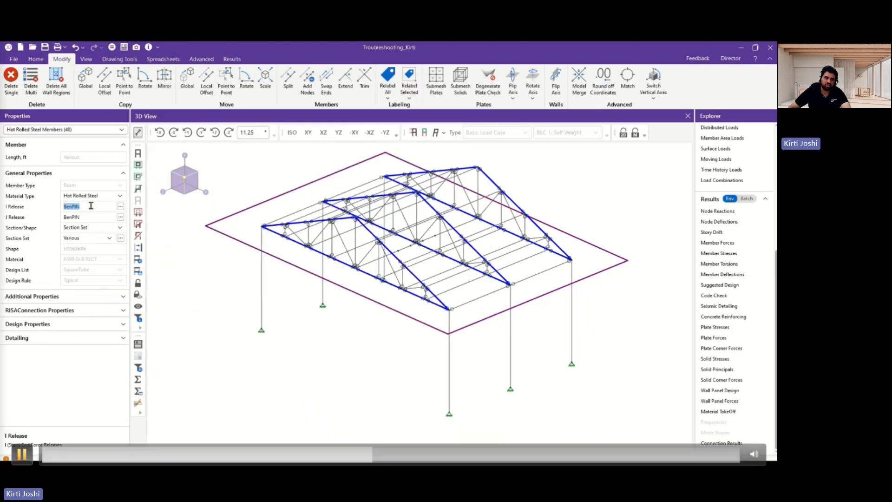
{"action": "key", "text": "Delete"}
{"action": "left_click", "coordinate": [83, 216]}
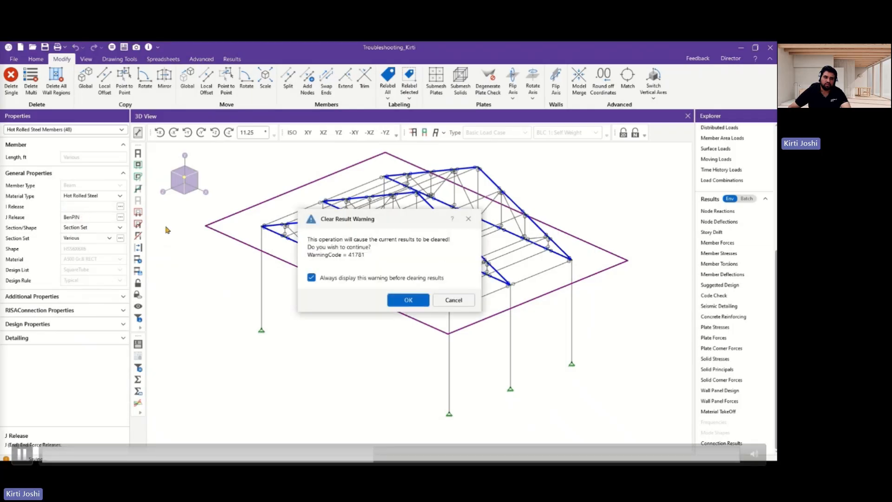
{"action": "left_click", "coordinate": [408, 298]}
{"action": "key", "text": "Delete"}
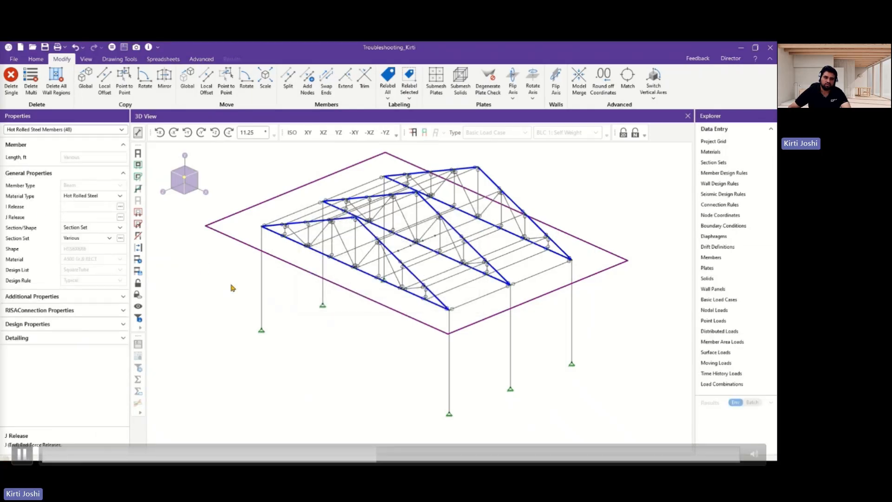
Step: Run a batch solution of the marked combinations including the envelope, and dismiss the warning log, the node reactions and the chord selection
{"action": "left_click", "coordinate": [36, 59]}
{"action": "left_click", "coordinate": [495, 77]}
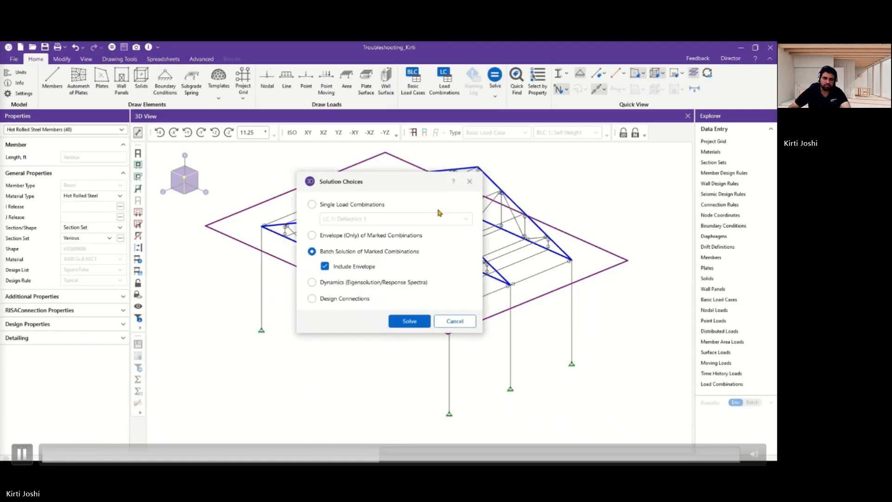
{"action": "left_click", "coordinate": [411, 322]}
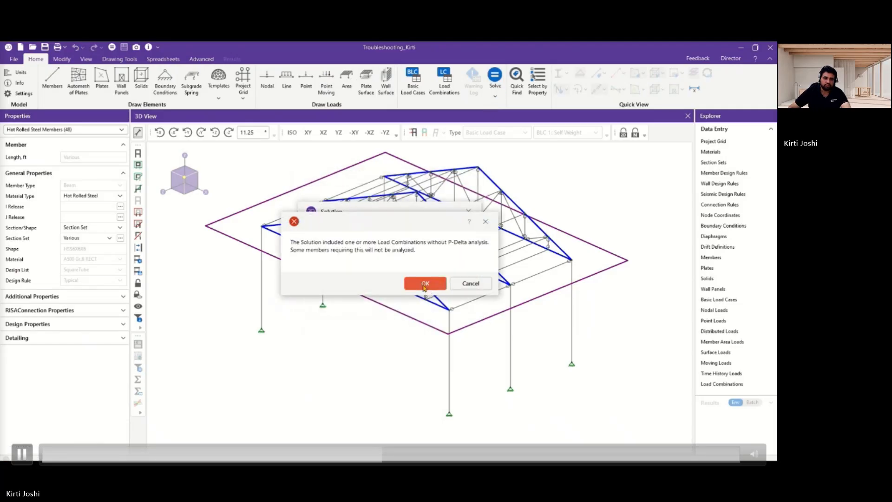
{"action": "left_click", "coordinate": [423, 281]}
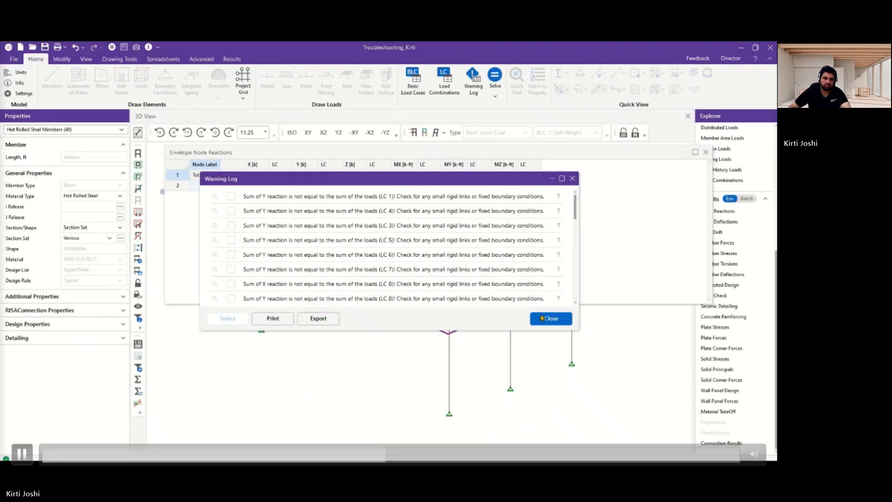
{"action": "left_click", "coordinate": [550, 319]}
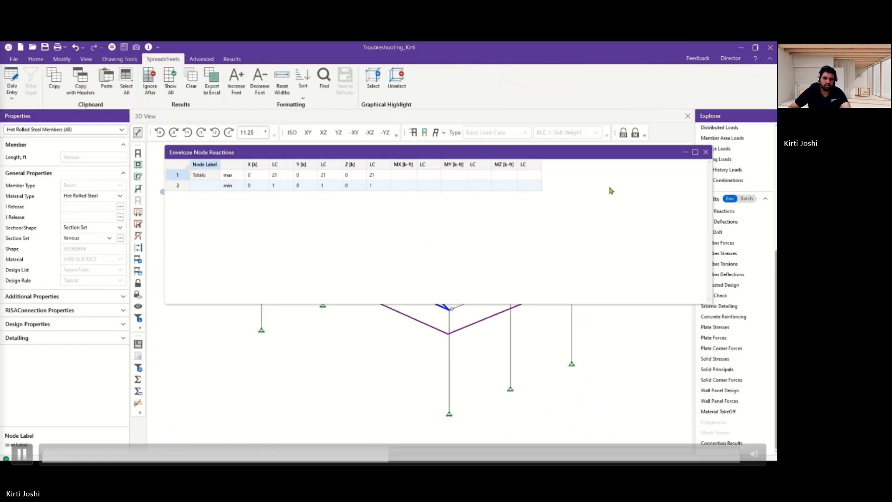
{"action": "left_click", "coordinate": [706, 152]}
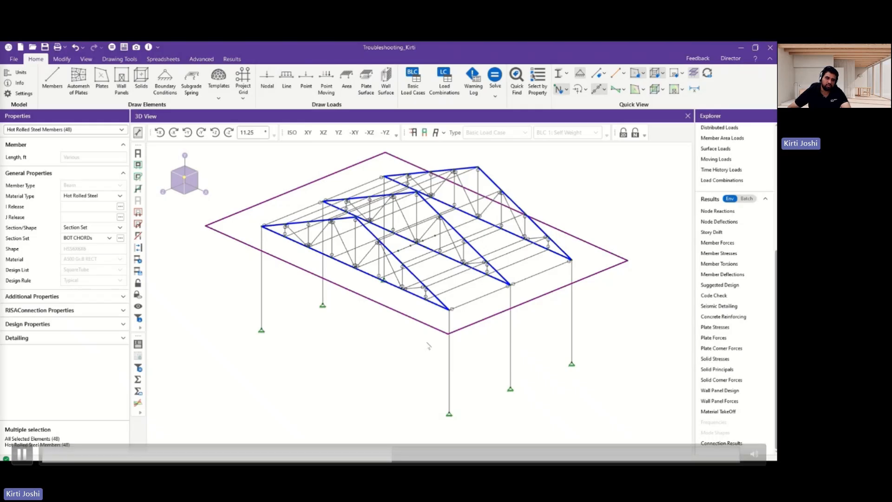
{"action": "left_click", "coordinate": [530, 360]}
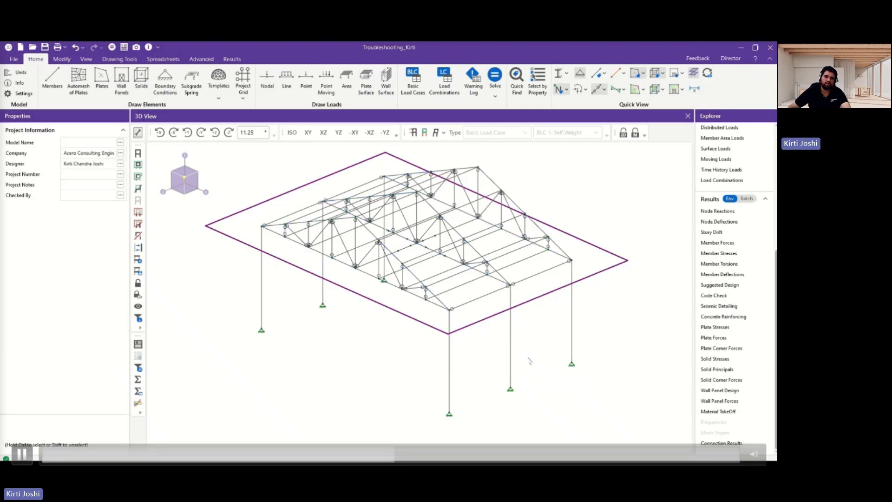
Step: Fill the X, Y and Z translations of all six nodes in the boundary conditions spreadsheet with Reaction
{"action": "scroll", "coordinate": [738, 195], "scroll_direction": "up", "scroll_amount": 4}
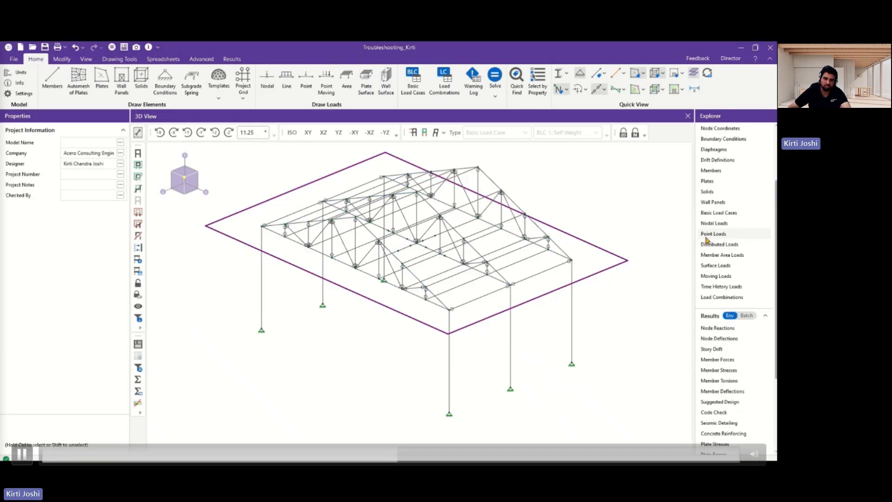
{"action": "left_click", "coordinate": [742, 158]}
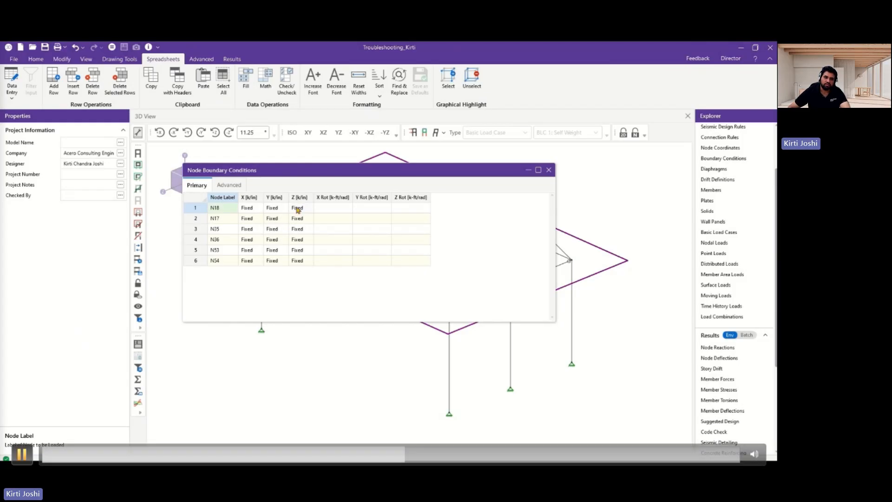
{"action": "right_click", "coordinate": [297, 208]}
{"action": "left_click_drag", "start_coordinate": [254, 208], "coordinate": [311, 261]}
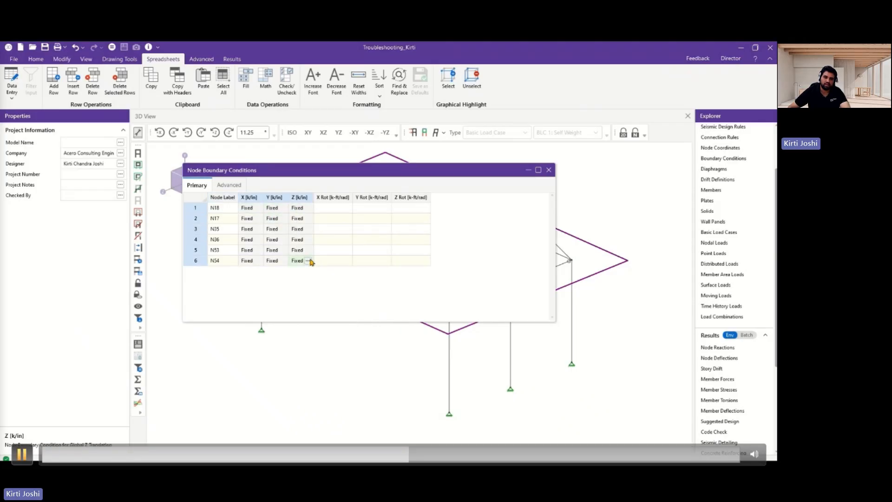
{"action": "right_click", "coordinate": [279, 245]}
{"action": "left_click", "coordinate": [308, 296]}
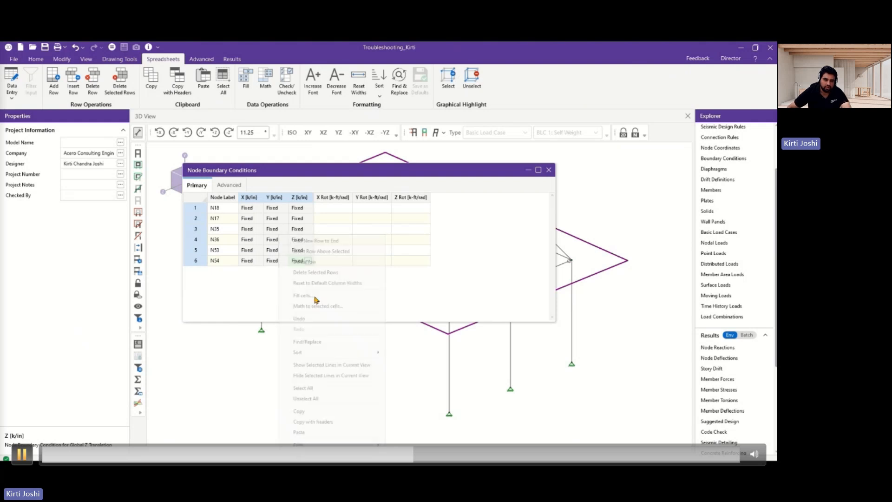
{"action": "type", "text": "Reaction"}
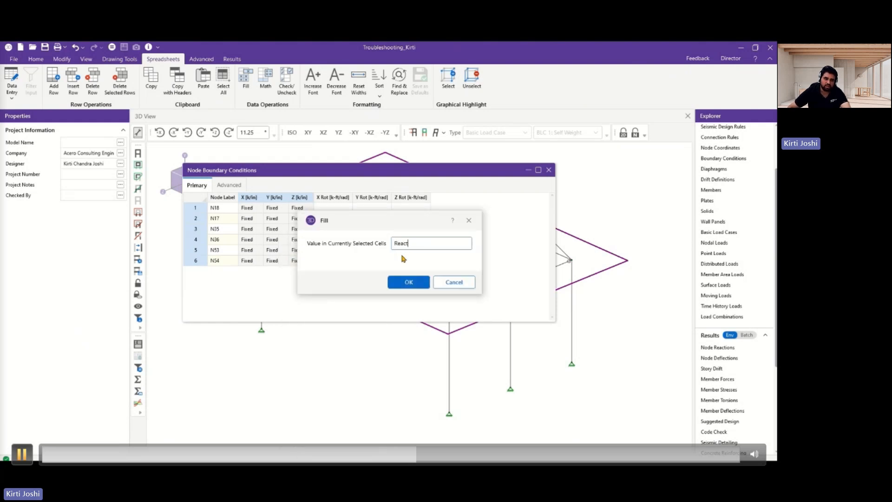
{"action": "left_click", "coordinate": [415, 289]}
{"action": "left_click", "coordinate": [409, 300]}
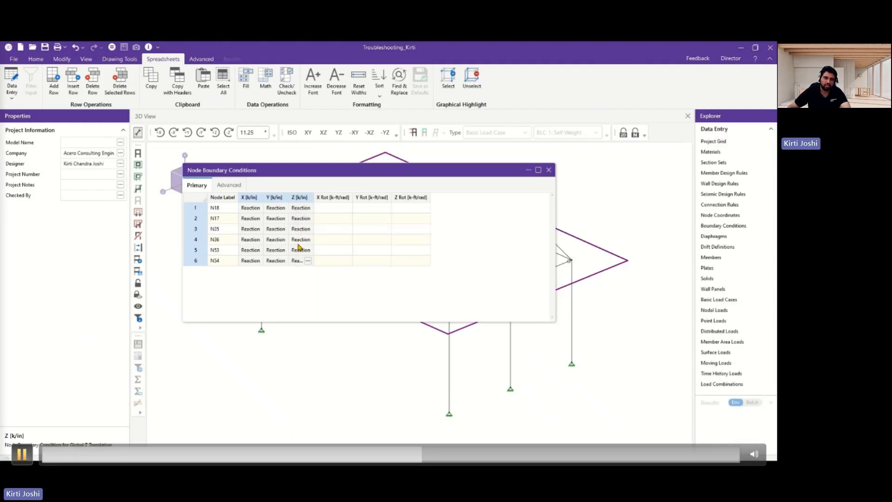
{"action": "left_click", "coordinate": [550, 173]}
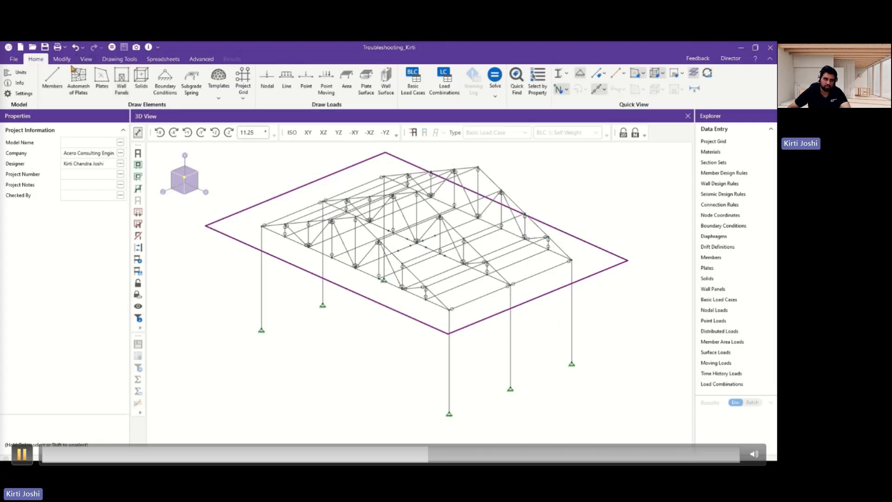
Step: Examine the restraint types offered for the X direction when drawing a pinned boundary condition
{"action": "left_click", "coordinate": [165, 80]}
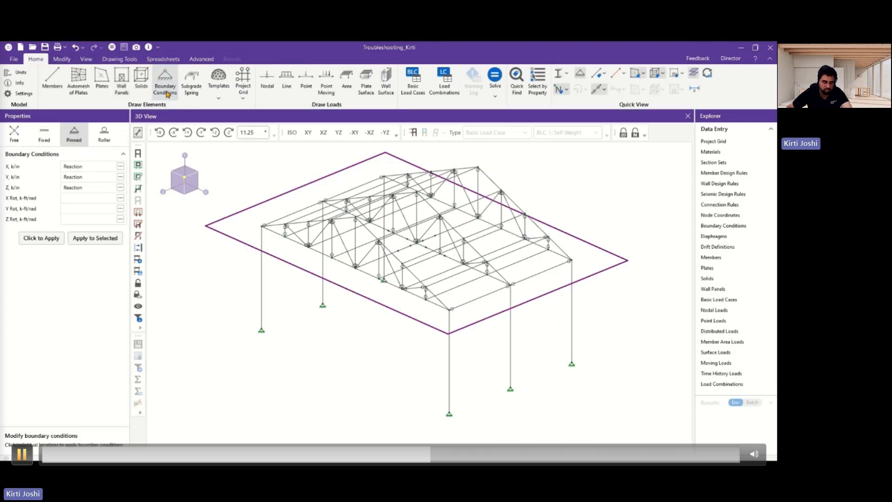
{"action": "left_click", "coordinate": [121, 167]}
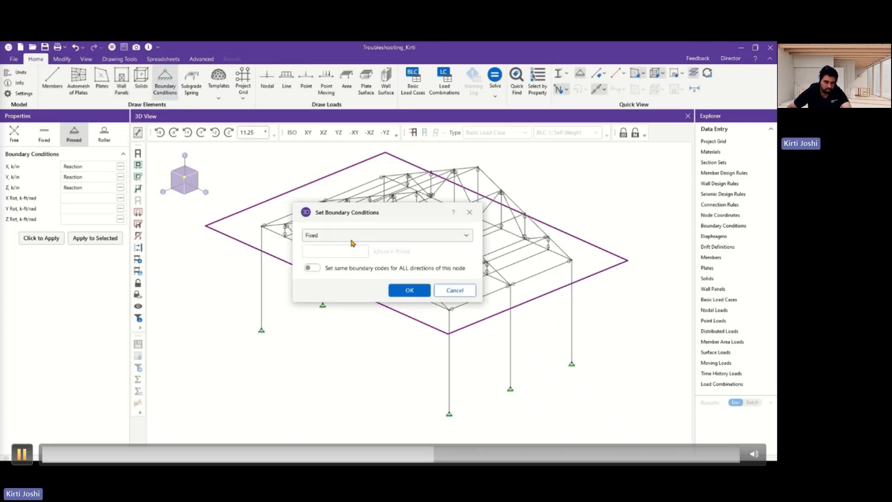
{"action": "left_click", "coordinate": [411, 239]}
{"action": "left_click", "coordinate": [22, 454]}
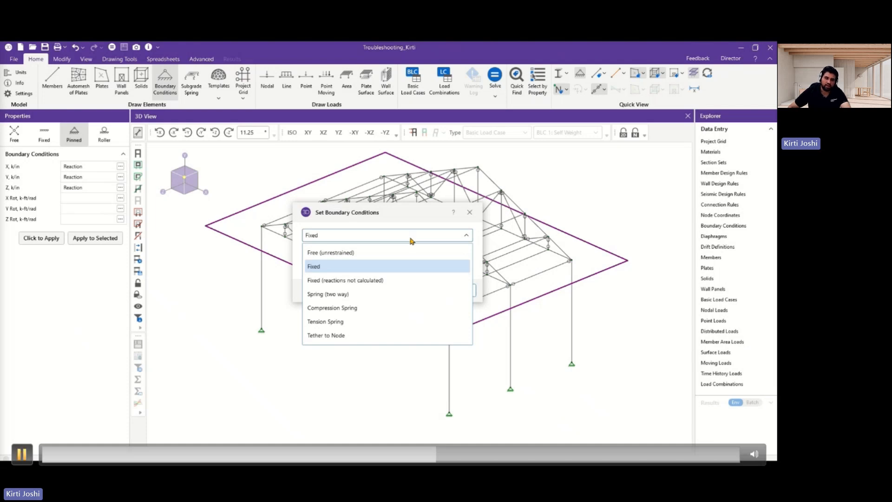
{"action": "key", "text": "space"}
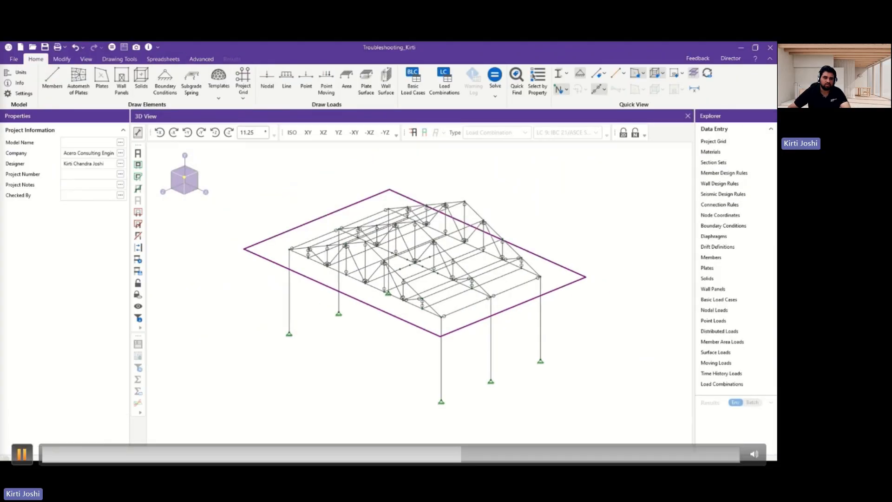
{"action": "left_click", "coordinate": [22, 454]}
{"action": "left_click", "coordinate": [22, 454]}
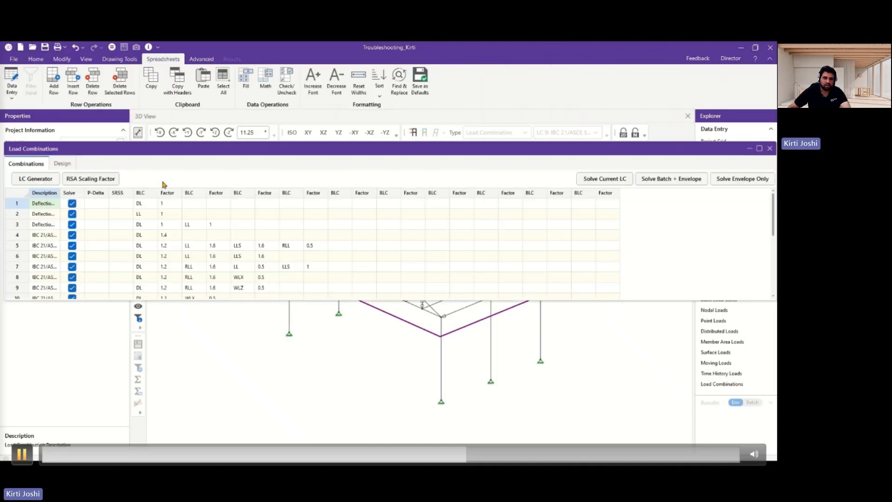
Step: Fill the P-Delta column for all load combinations with Y
{"action": "left_click", "coordinate": [22, 454]}
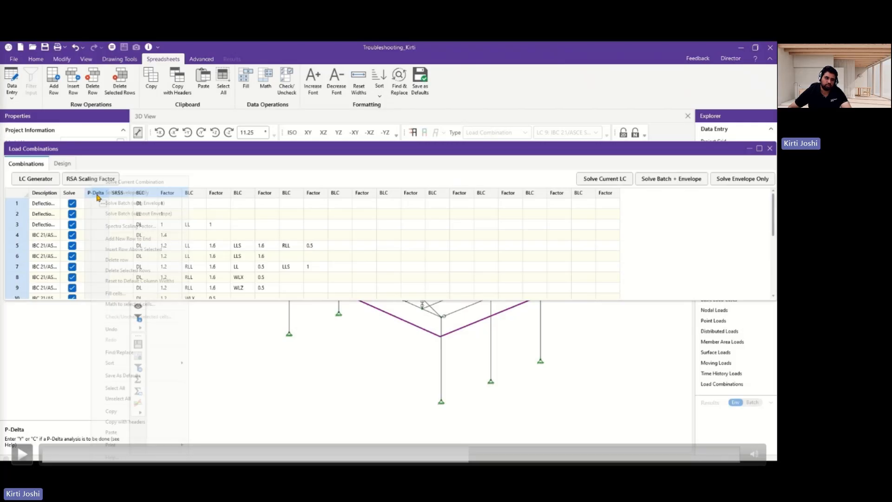
{"action": "left_click", "coordinate": [143, 296]}
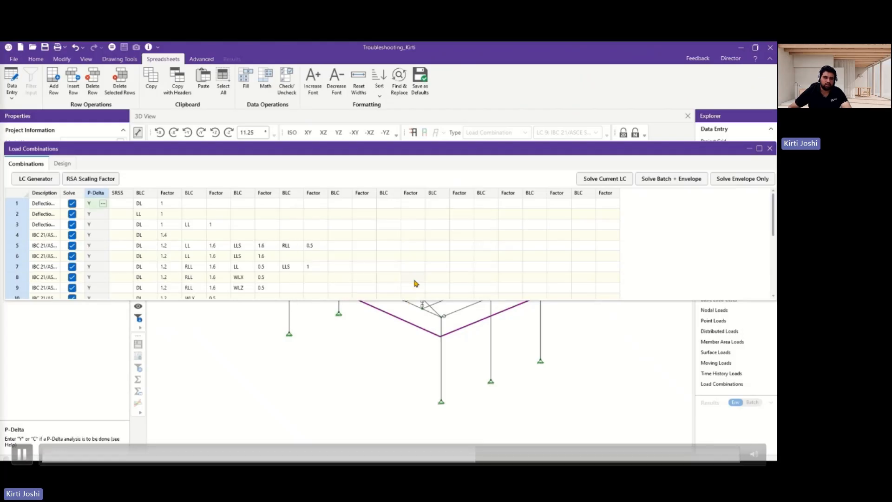
{"action": "key", "text": "space"}
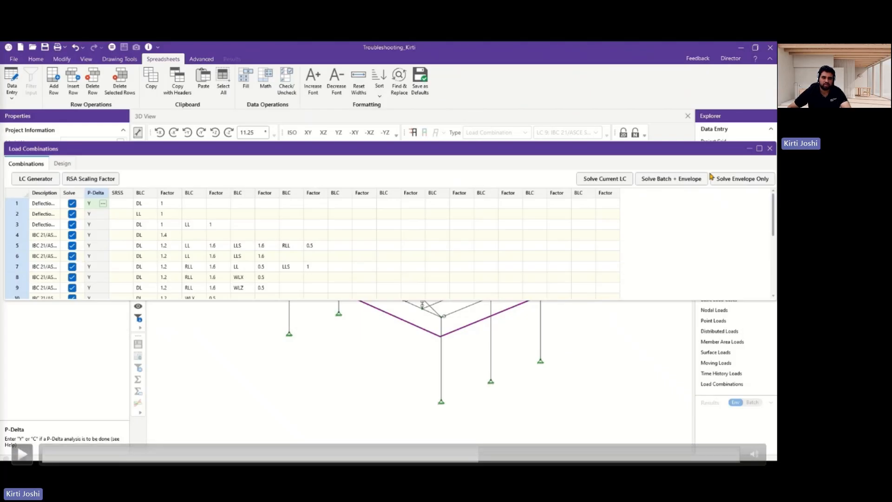
Step: Run a batch solution with envelope, close the node reactions and load combinations spreadsheets, and display the model's deflected shape for LC 9
{"action": "left_click", "coordinate": [679, 179]}
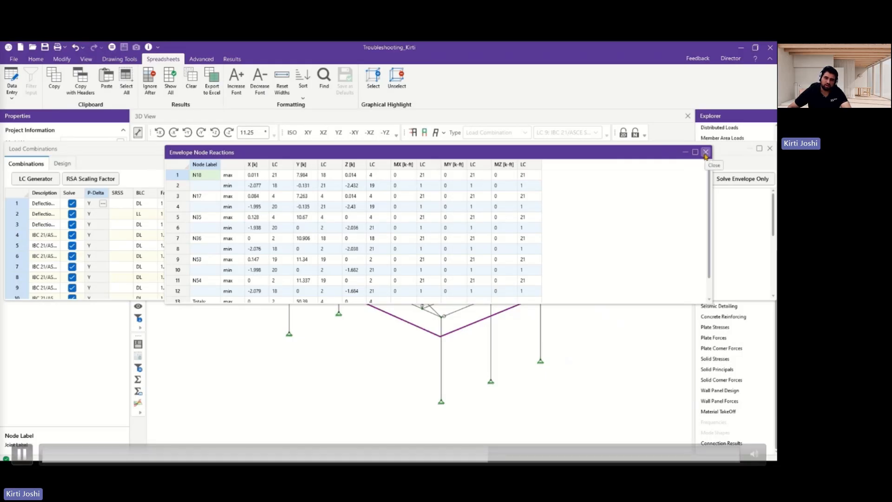
{"action": "left_click", "coordinate": [705, 152]}
{"action": "left_click", "coordinate": [770, 149]}
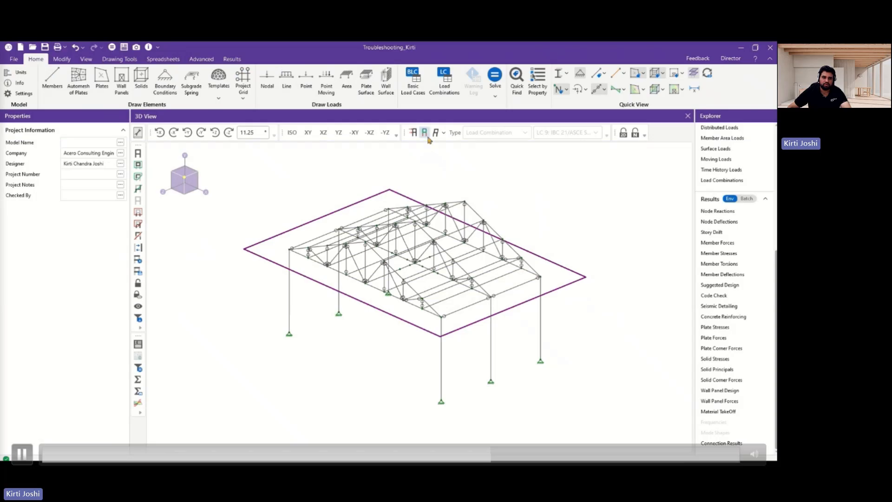
{"action": "left_click", "coordinate": [435, 134]}
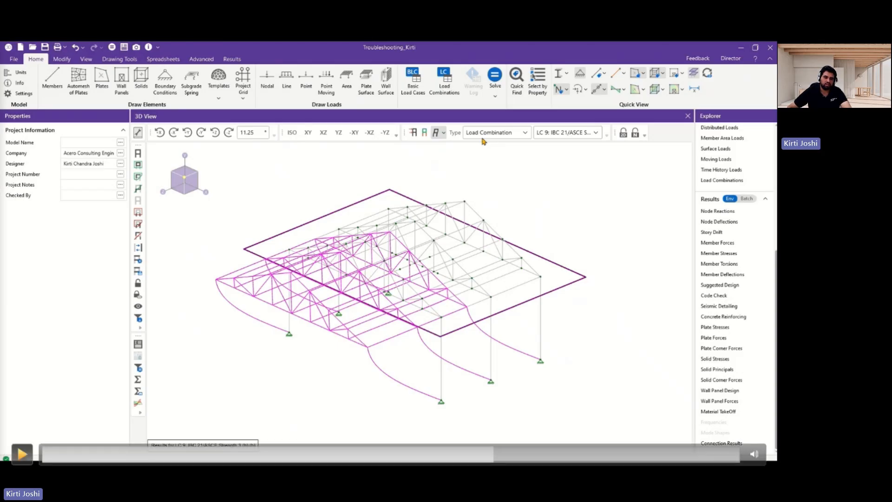
{"action": "left_click", "coordinate": [22, 454]}
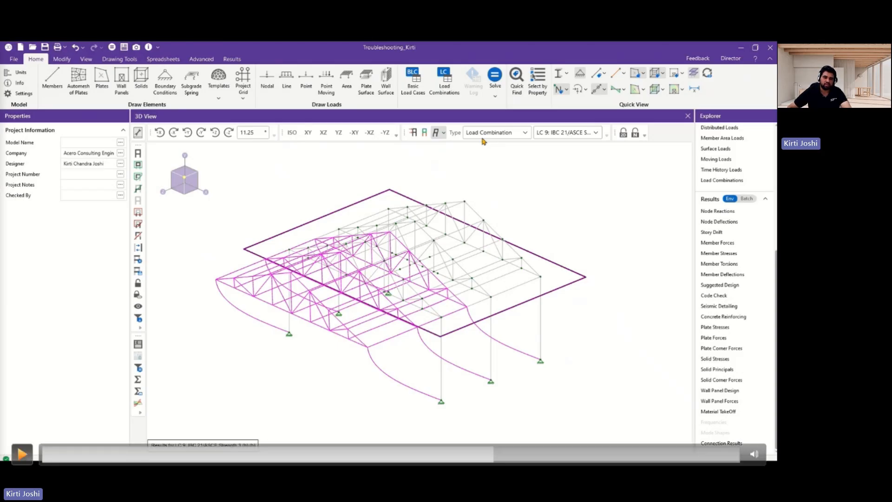
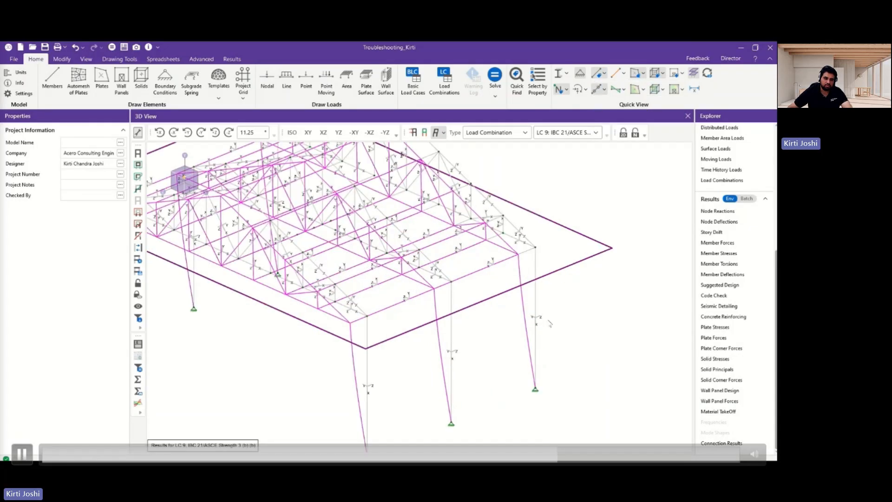
{"action": "left_click", "coordinate": [22, 454]}
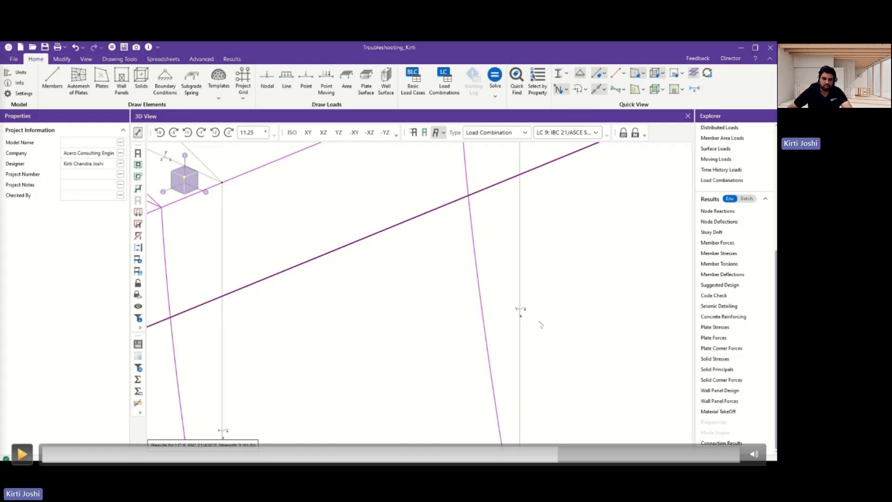
{"action": "left_click", "coordinate": [22, 454]}
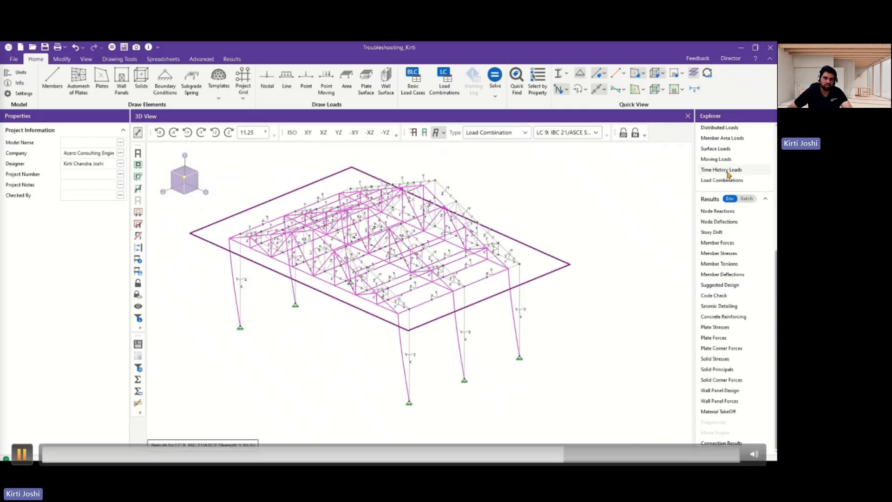
{"action": "key", "text": "space"}
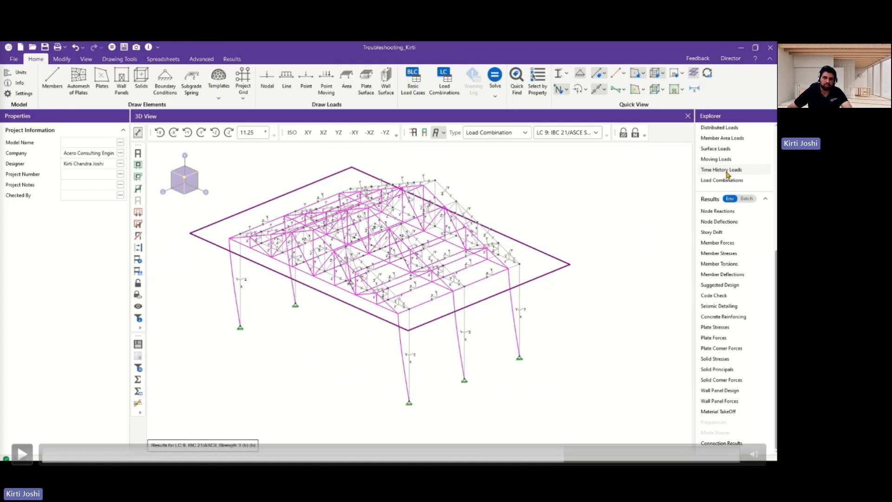
{"action": "key", "text": "space"}
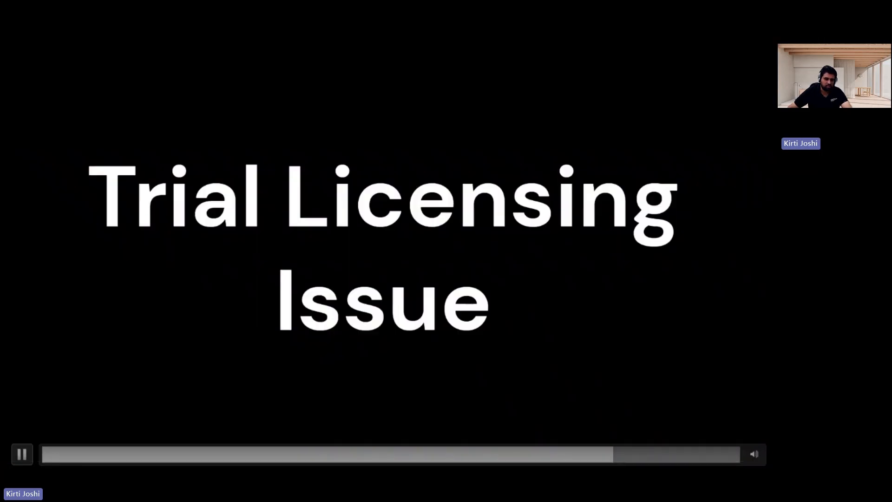
{"action": "key", "text": "space"}
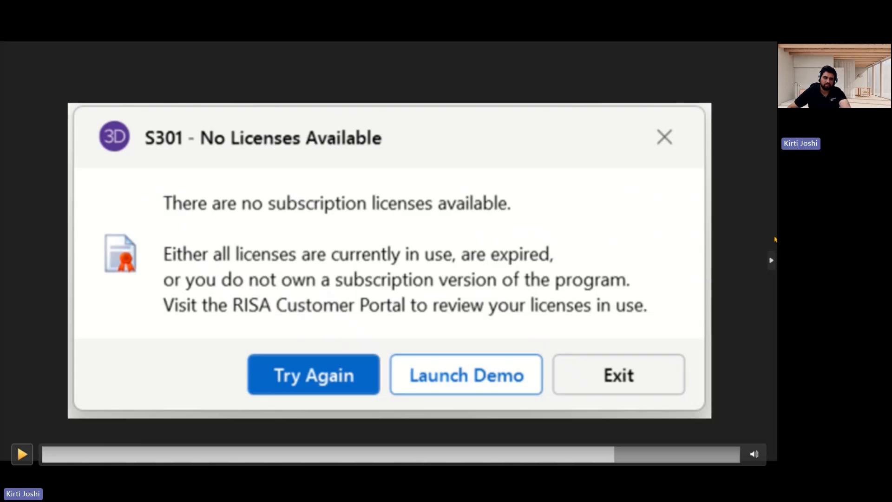
{"action": "key", "text": "space"}
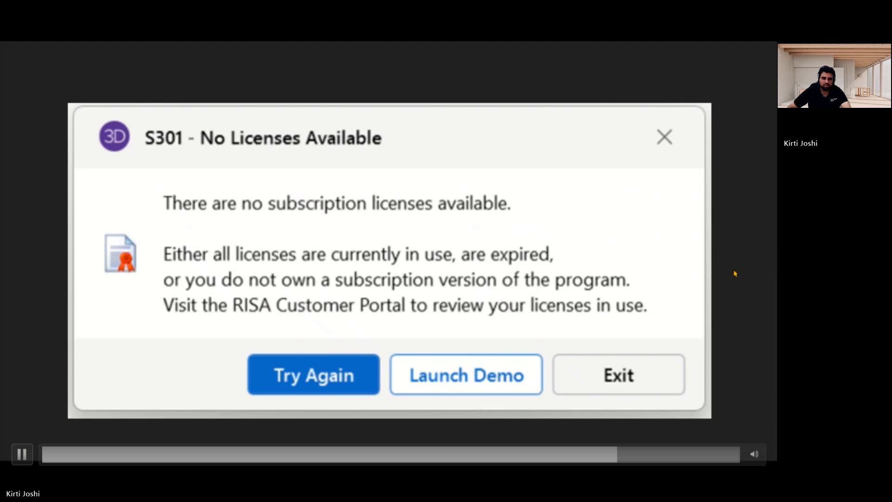
{"action": "key", "text": "space"}
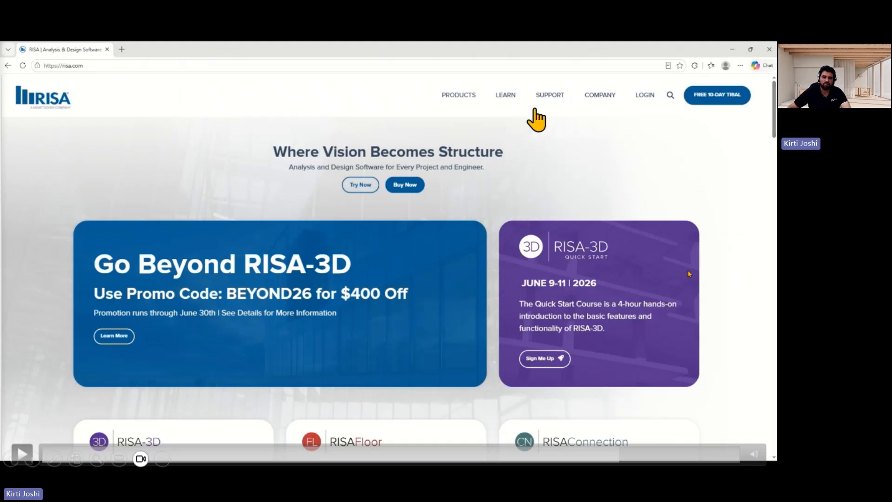
{"action": "left_click", "coordinate": [22, 454]}
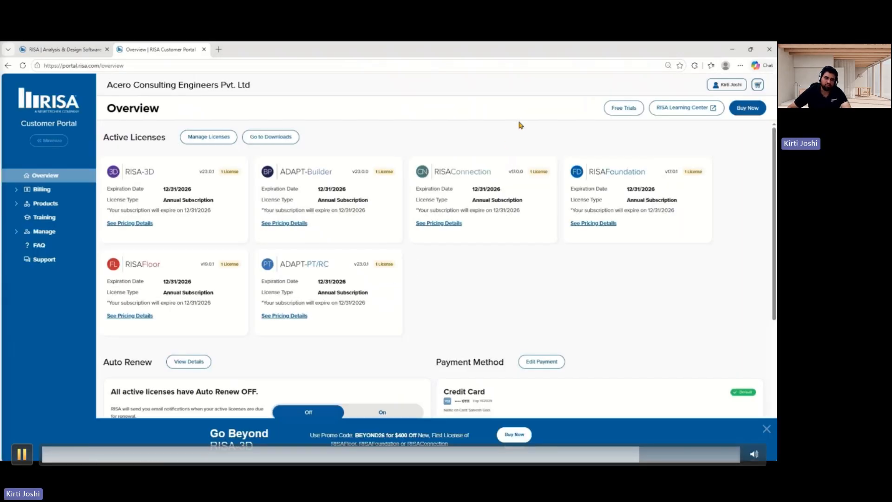
{"action": "key", "text": "space"}
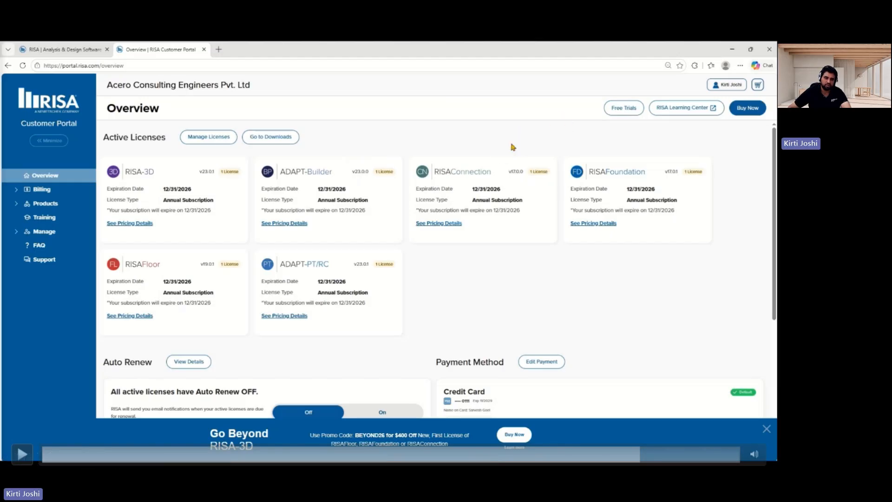
{"action": "left_click", "coordinate": [22, 454]}
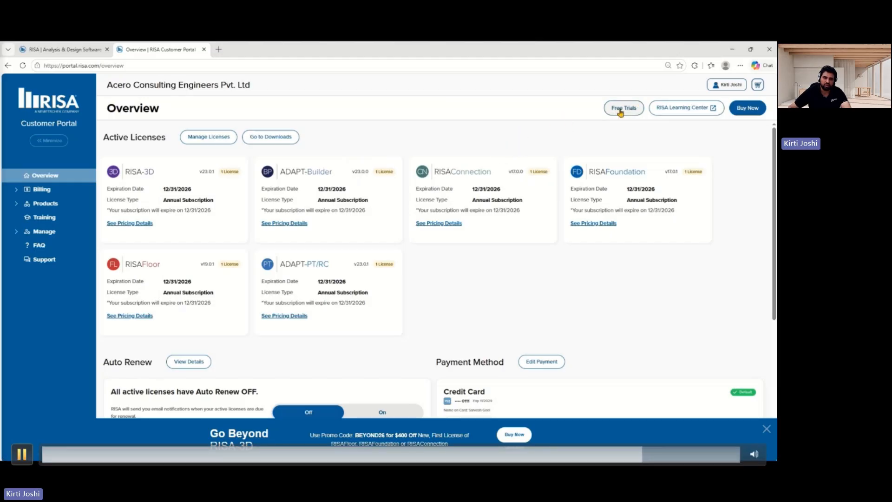
{"action": "left_click", "coordinate": [23, 454]}
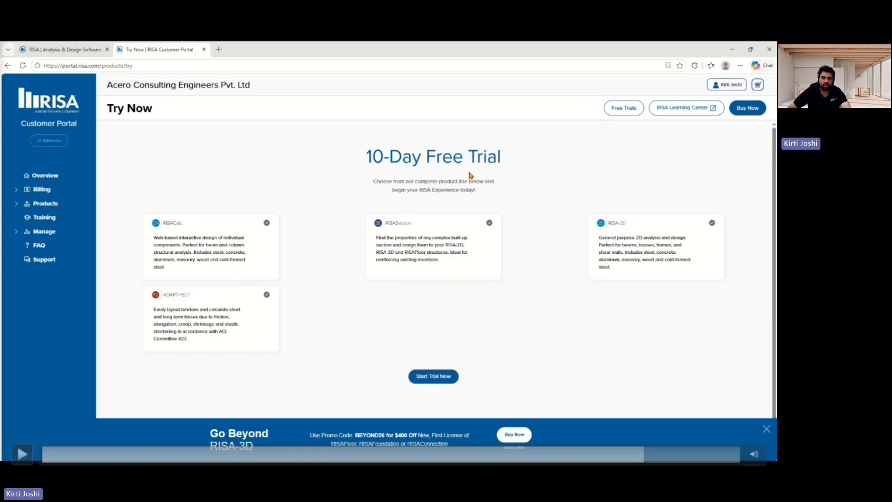
{"action": "key", "text": "space"}
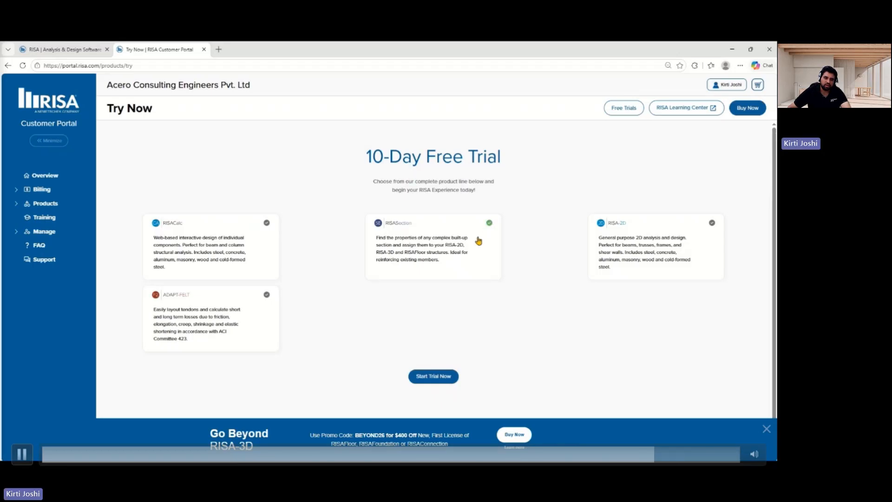
{"action": "left_click", "coordinate": [21, 454]}
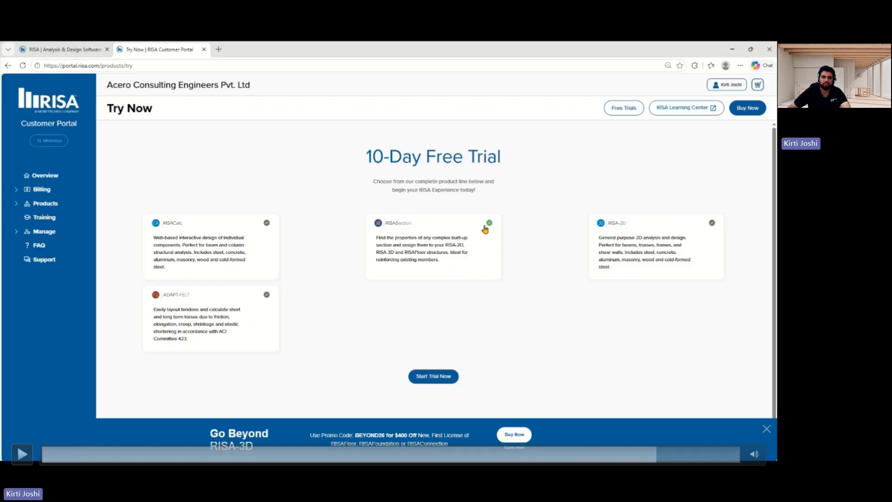
{"action": "key", "text": "space"}
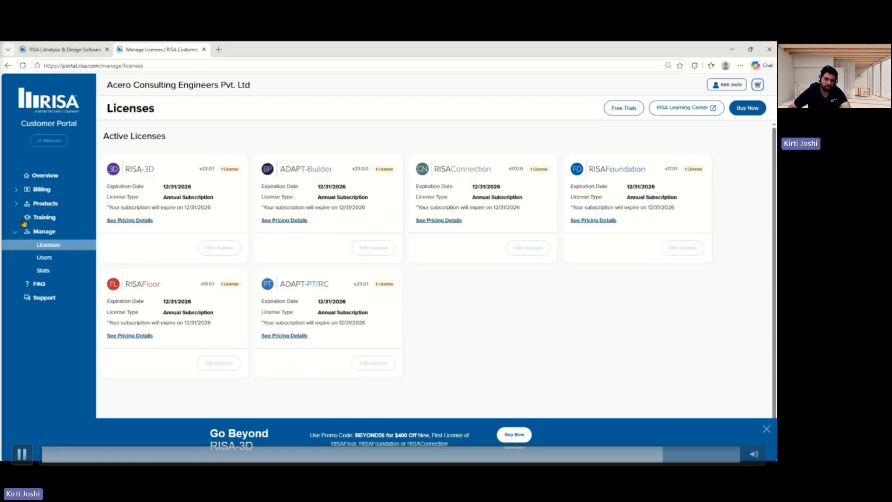
{"action": "key", "text": "space"}
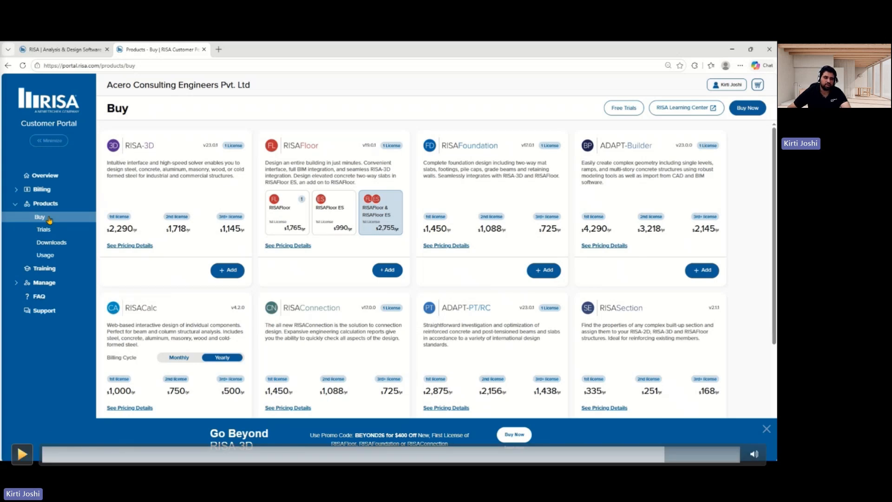
{"action": "key", "text": "space"}
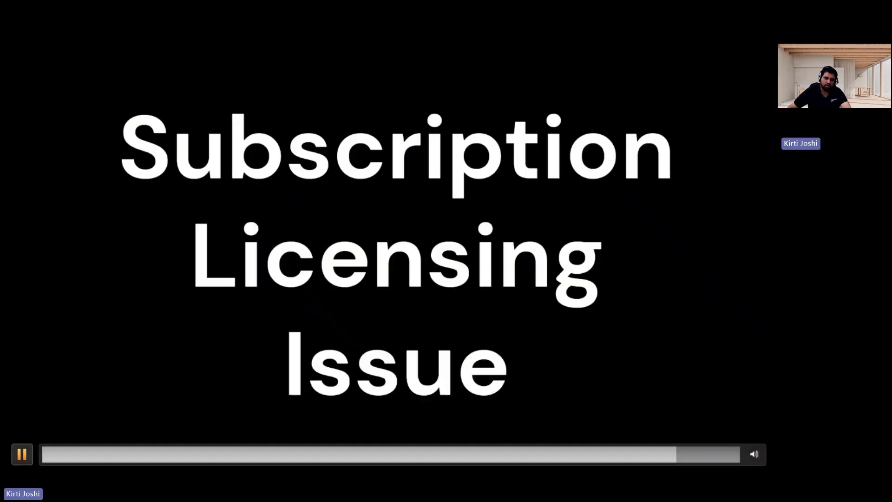
{"action": "left_click", "coordinate": [22, 454]}
{"action": "left_click", "coordinate": [22, 454]}
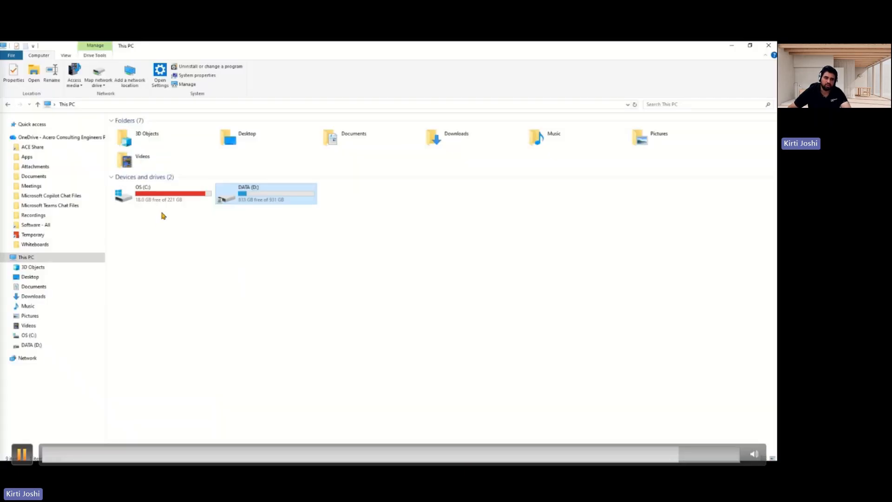
{"action": "left_click", "coordinate": [22, 454]}
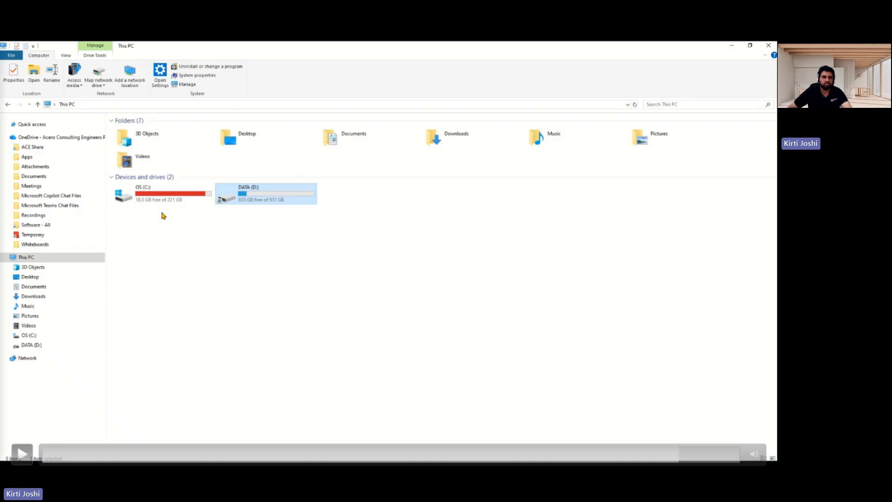
{"action": "key", "text": "space"}
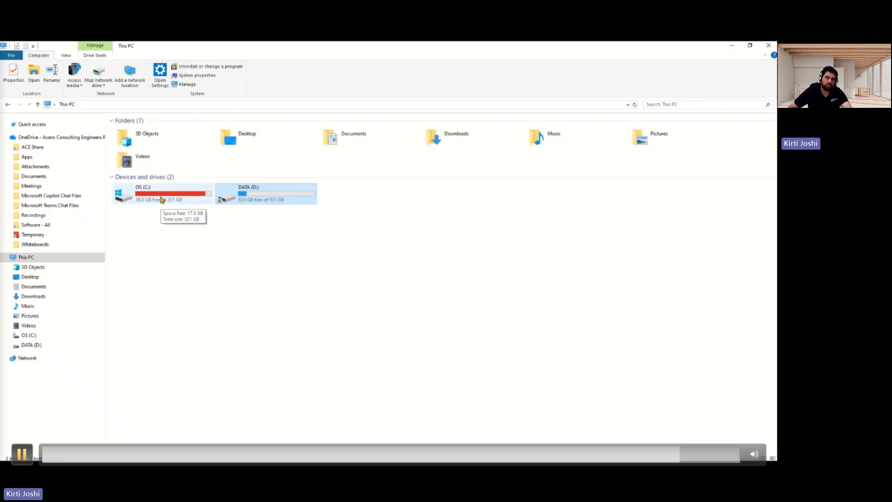
{"action": "key", "text": "space"}
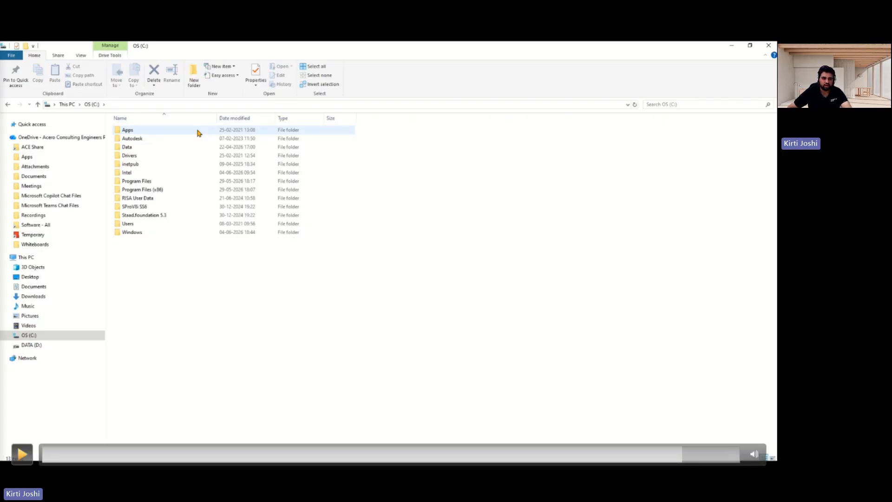
{"action": "key", "text": "space"}
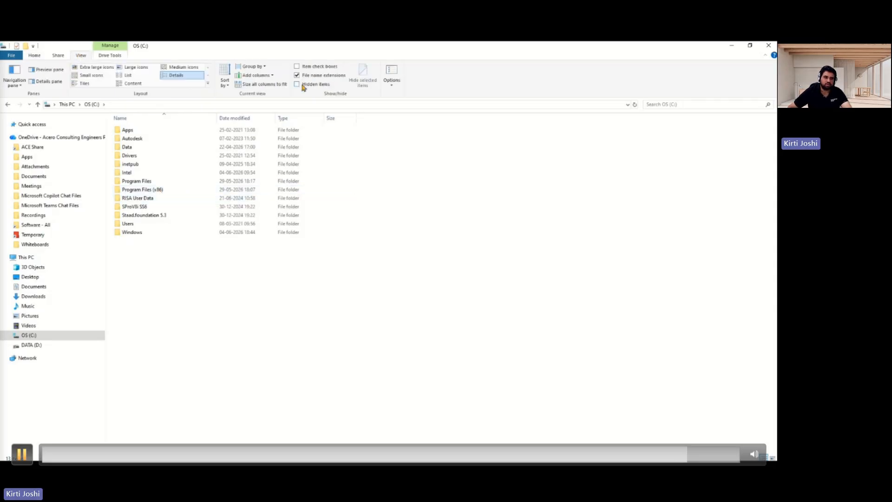
{"action": "key", "text": "space"}
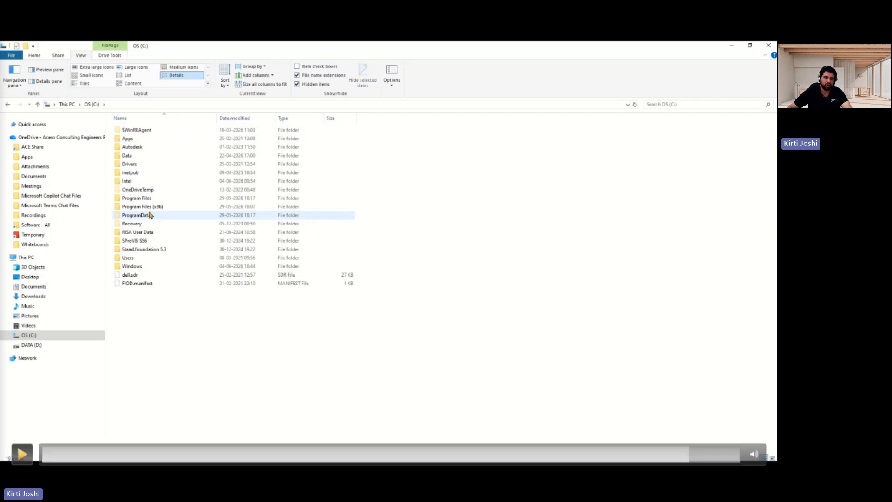
{"action": "key", "text": "space"}
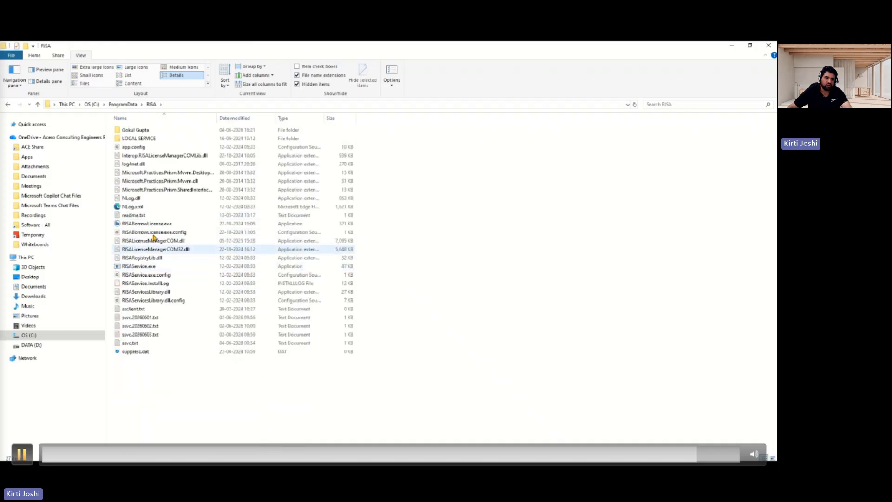
{"action": "key", "text": "space"}
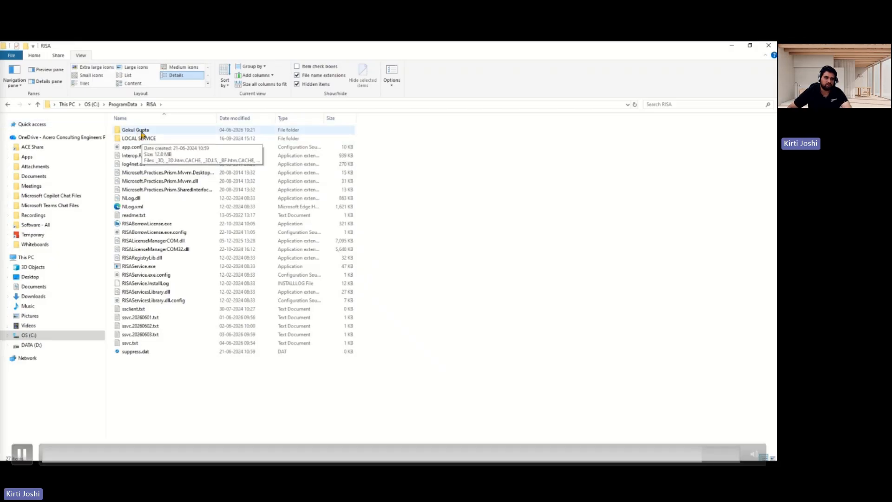
{"action": "left_click", "coordinate": [22, 454]}
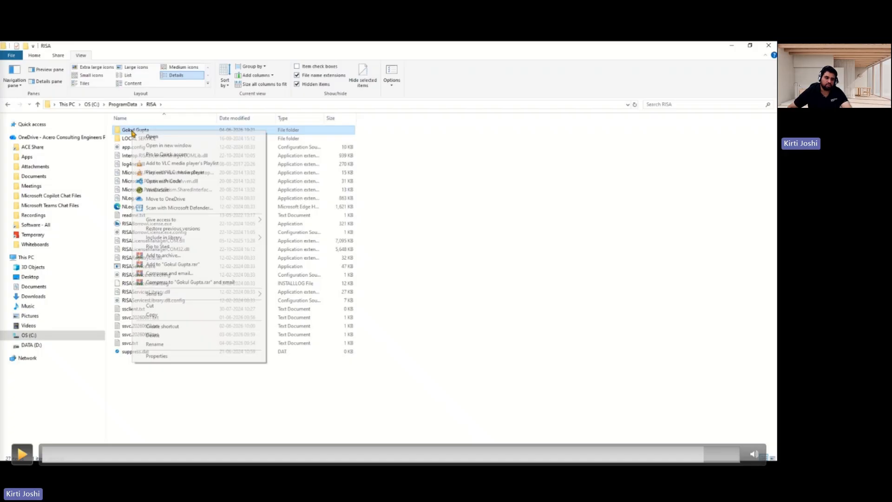
{"action": "key", "text": "space"}
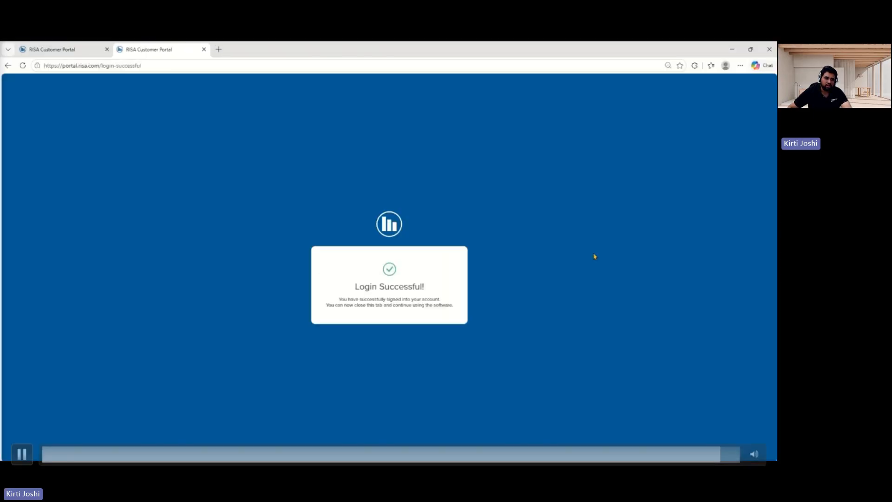
{"action": "left_click", "coordinate": [554, 207]}
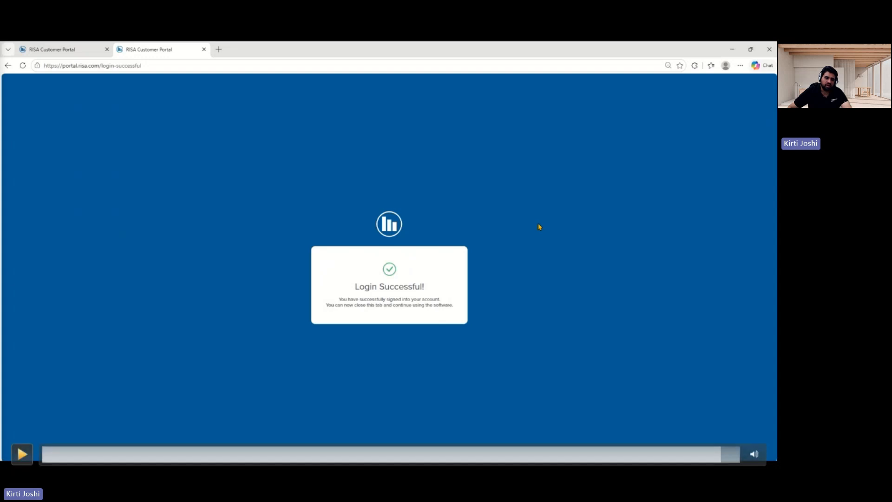
{"action": "left_click", "coordinate": [22, 454]}
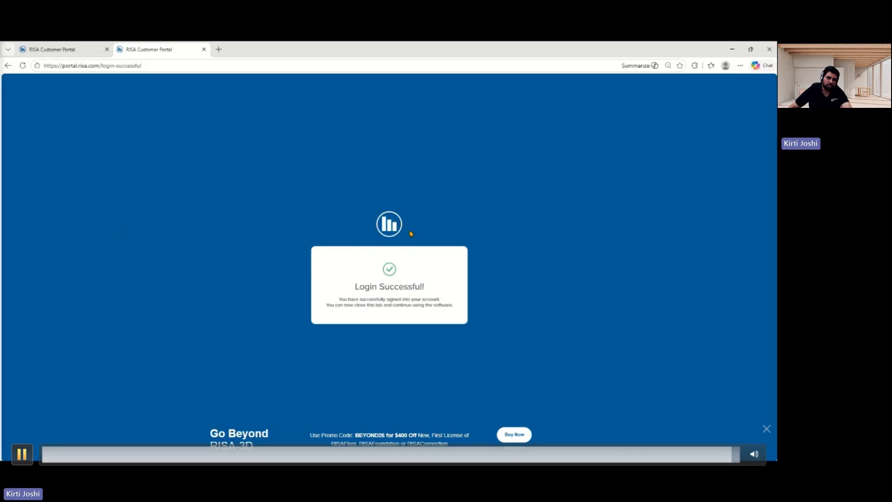
{"action": "left_click", "coordinate": [21, 454]}
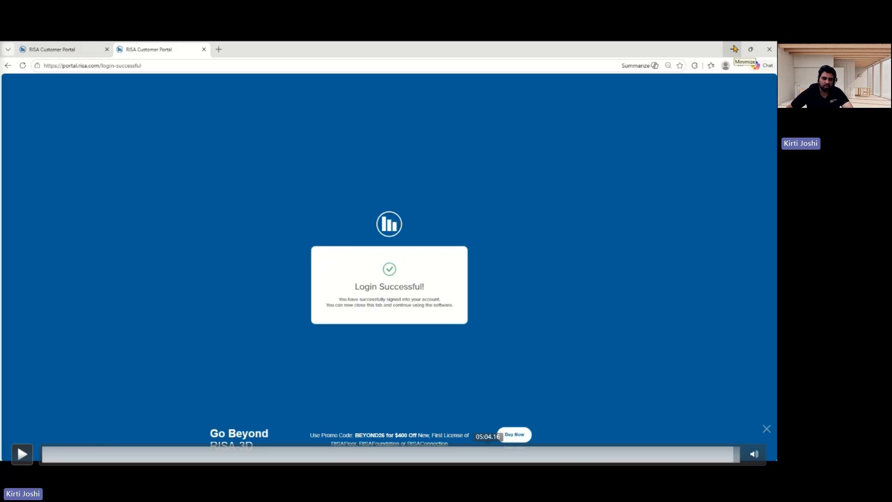
{"action": "left_click", "coordinate": [488, 454]}
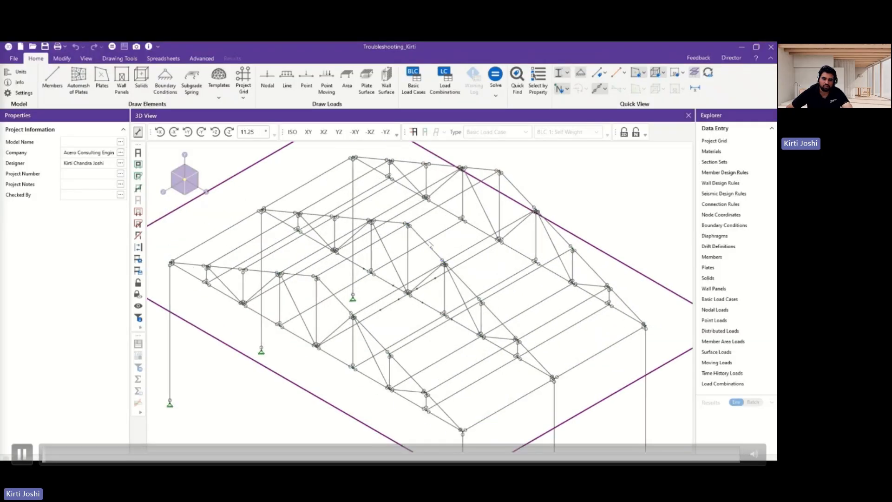
Step: Play the demonstration clip through the display of node and member labels on the truss model, pausing at each stage
{"action": "key", "text": "space"}
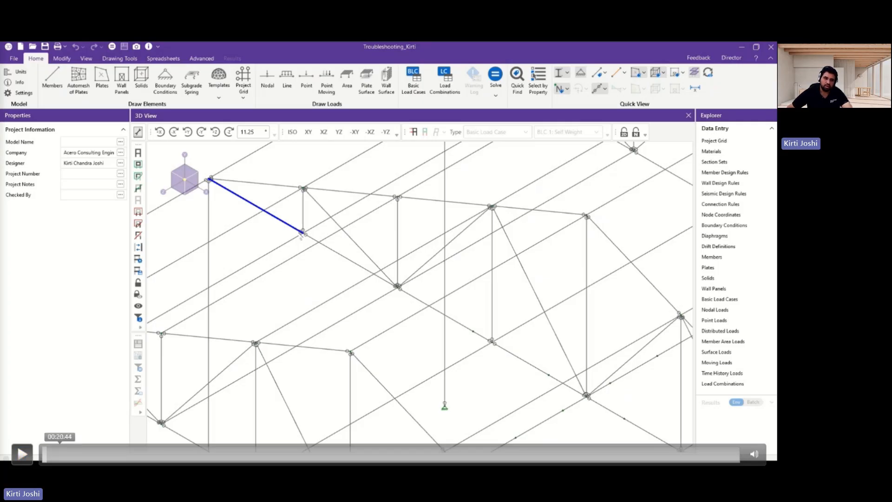
{"action": "left_click", "coordinate": [22, 454]}
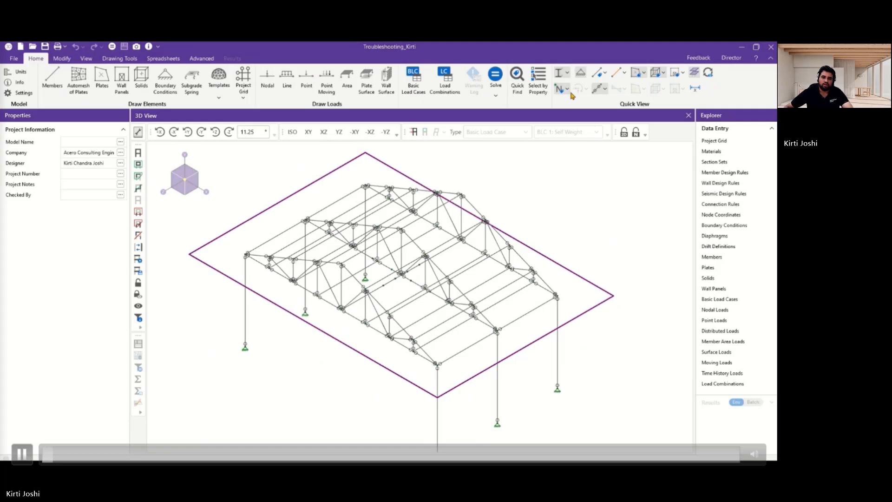
{"action": "left_click", "coordinate": [27, 222]}
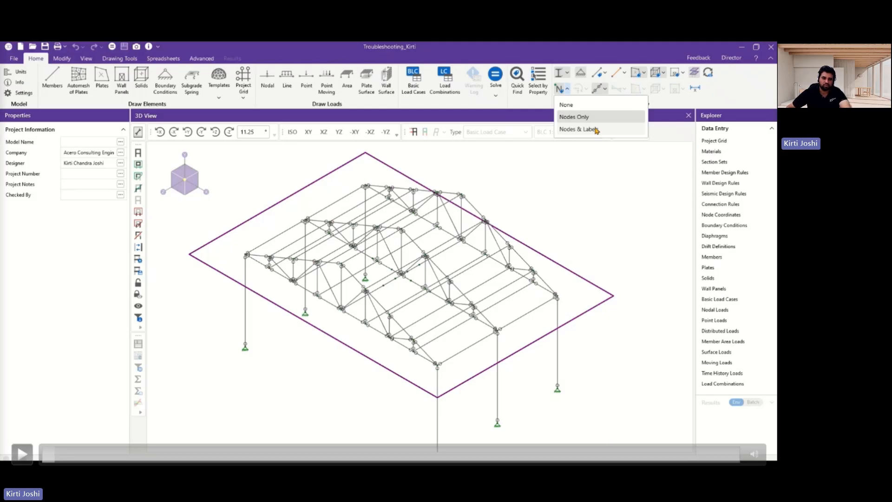
{"action": "key", "text": "space"}
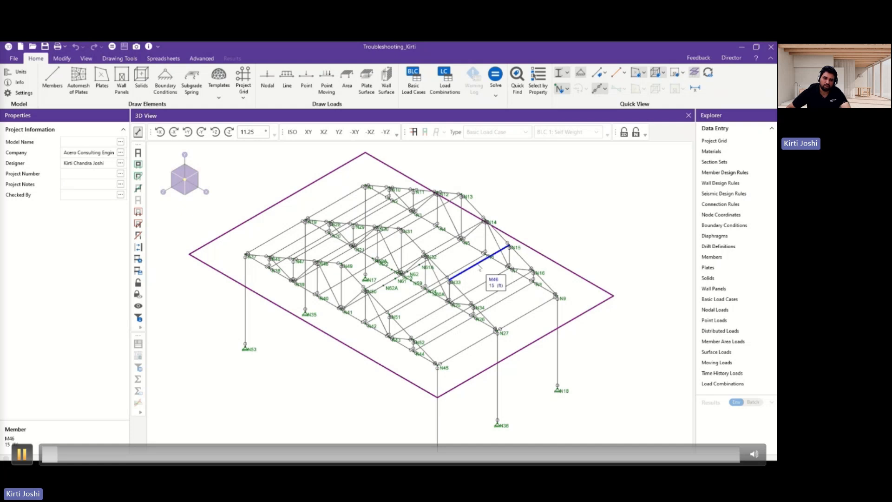
{"action": "key", "text": "space"}
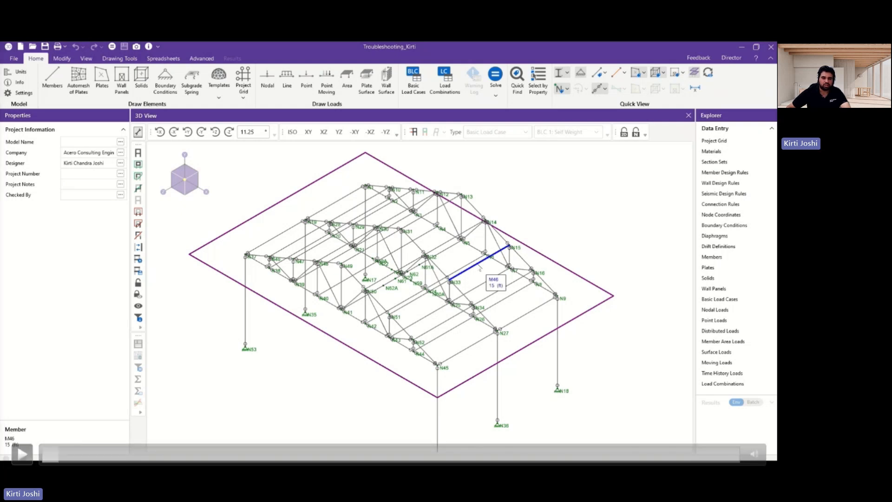
{"action": "key", "text": "space"}
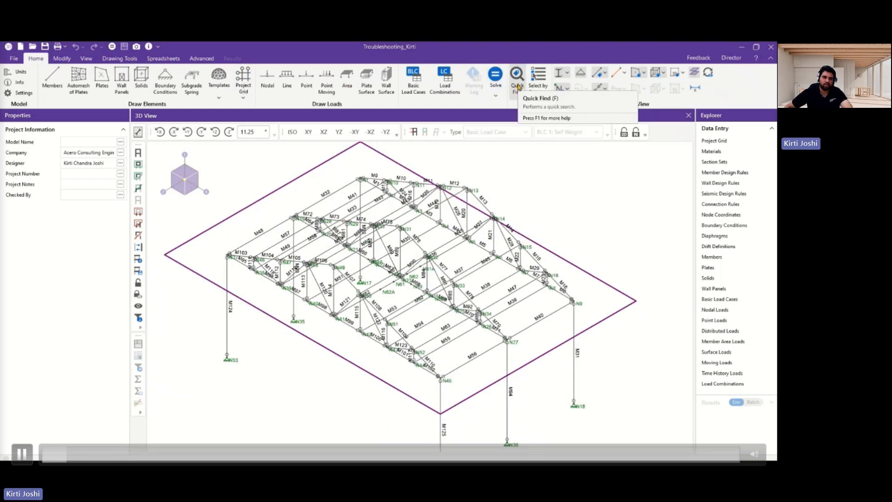
{"action": "key", "text": "space"}
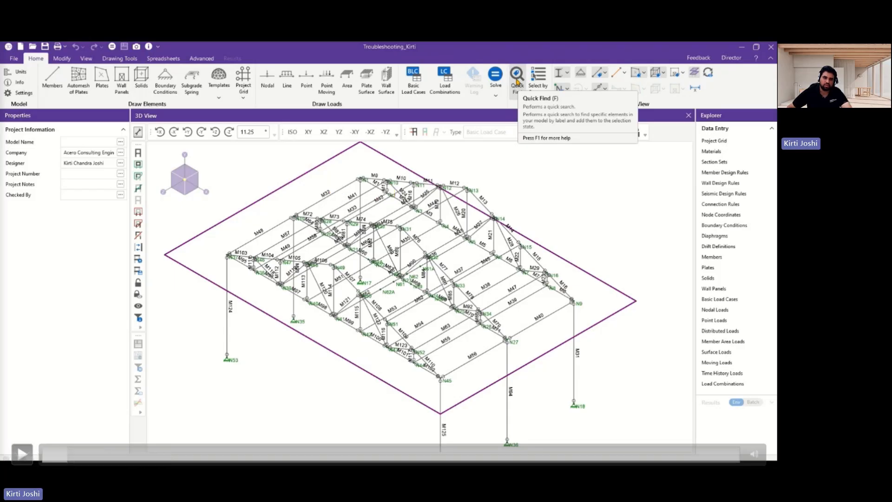
Step: Play the clip's Quick Find demonstration for member M21 with auto zoom and for several comma-separated labels, pausing at each stage
{"action": "key", "text": "space"}
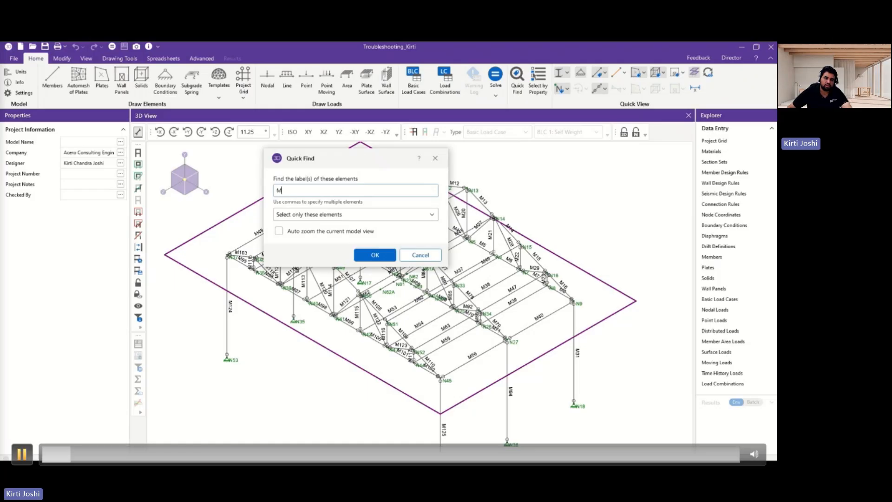
{"action": "key", "text": "space"}
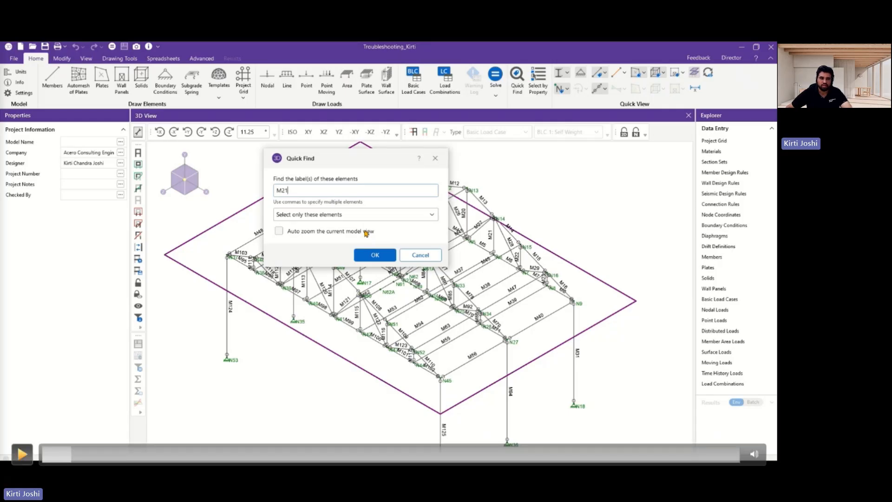
{"action": "key", "text": "space"}
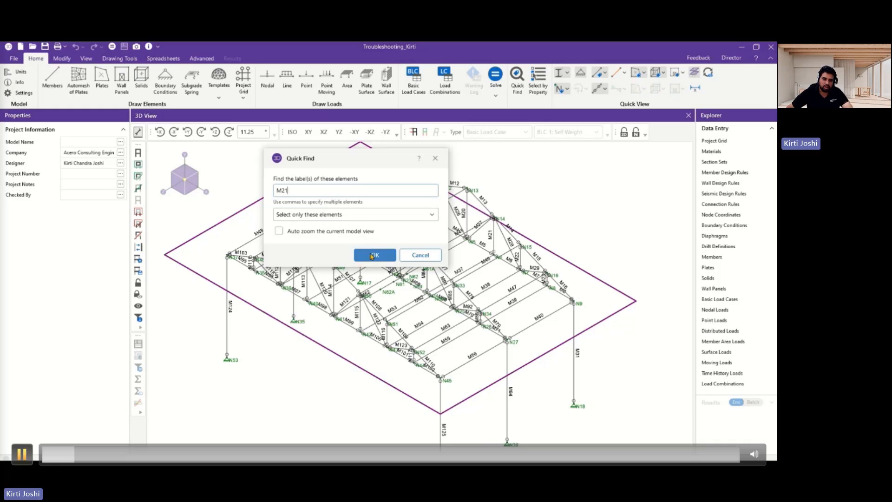
{"action": "left_click", "coordinate": [22, 454]}
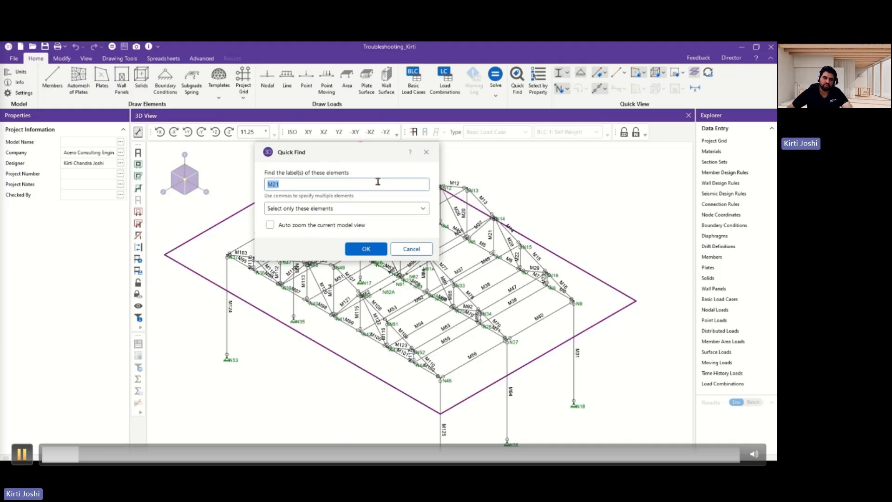
{"action": "key", "text": "space"}
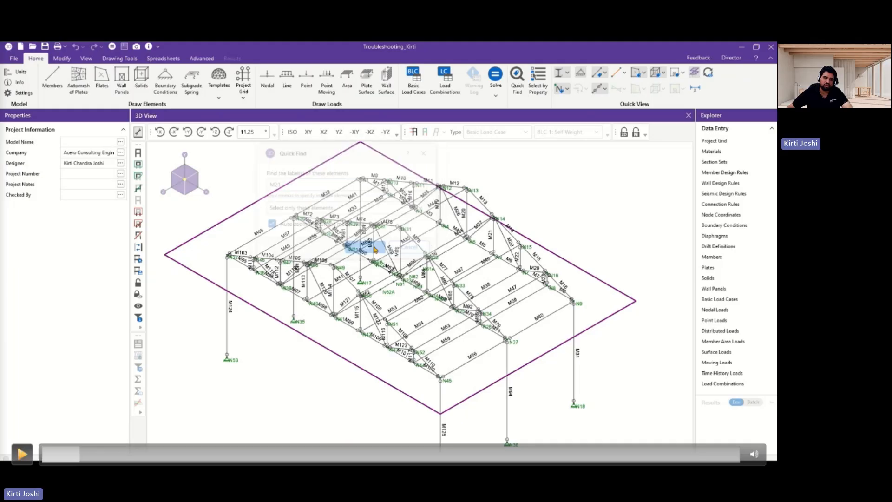
{"action": "key", "text": "space"}
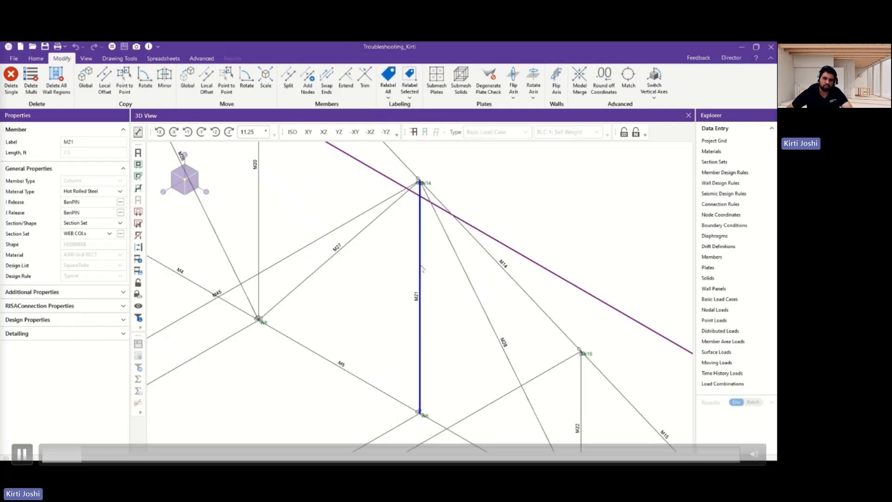
{"action": "key", "text": "space"}
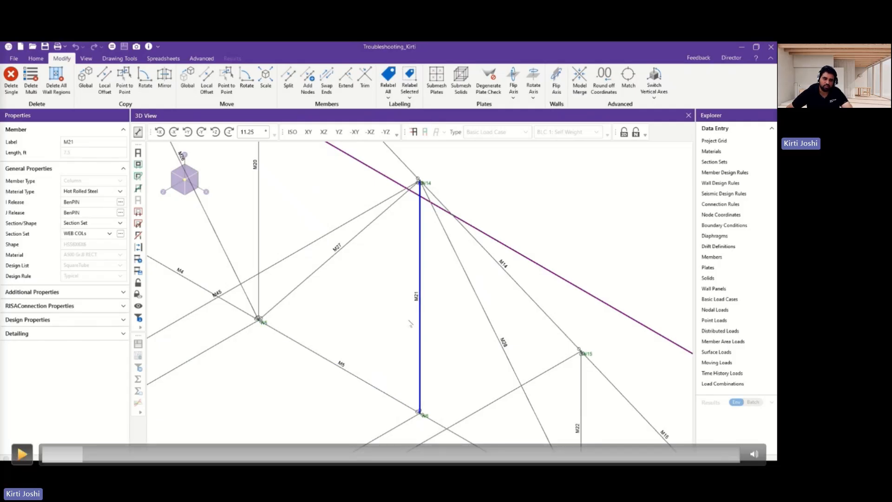
{"action": "key", "text": "space"}
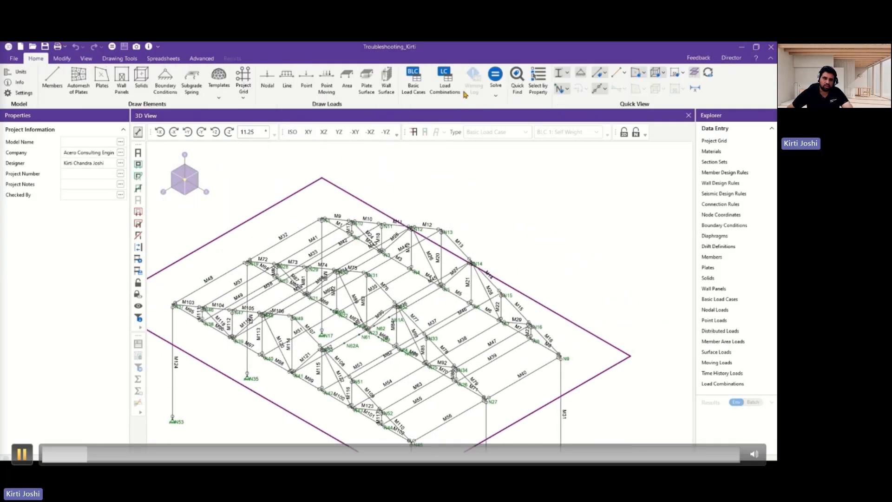
{"action": "key", "text": "space"}
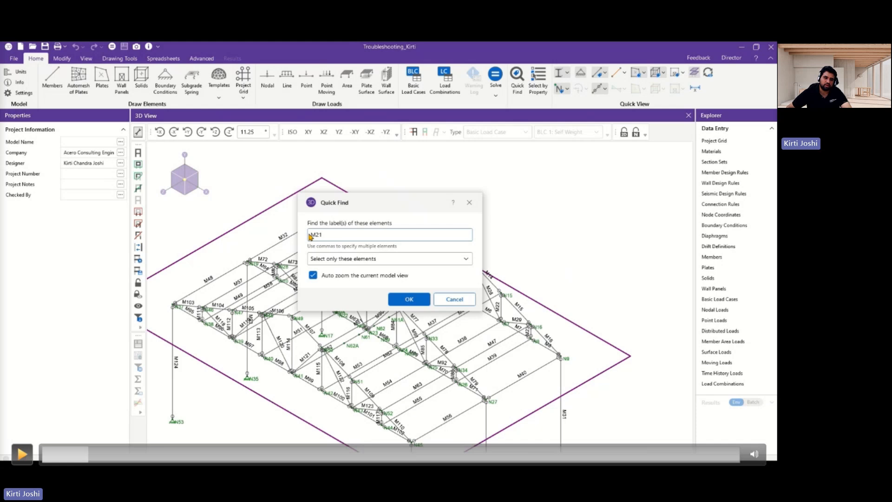
{"action": "key", "text": "space"}
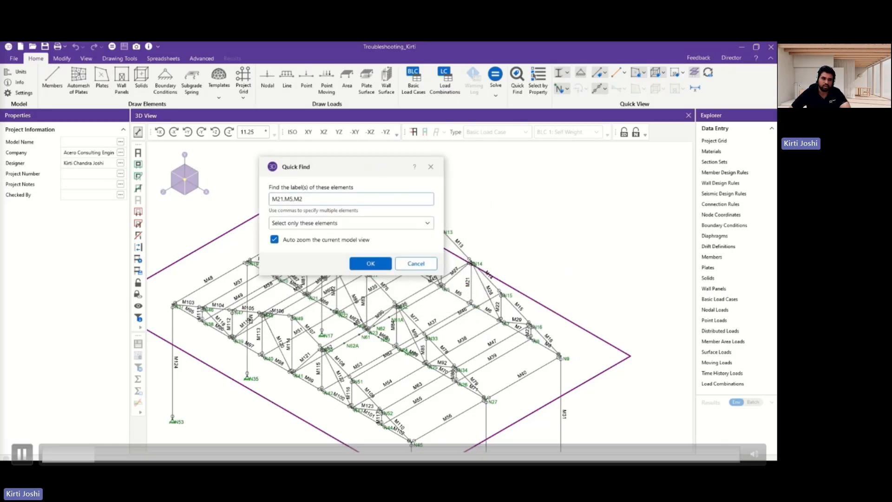
Step: Select members M21, M5 and M28 with Quick Find and auto zoom, and clear the selection after viewing them in the model
{"action": "left_click", "coordinate": [356, 262]}
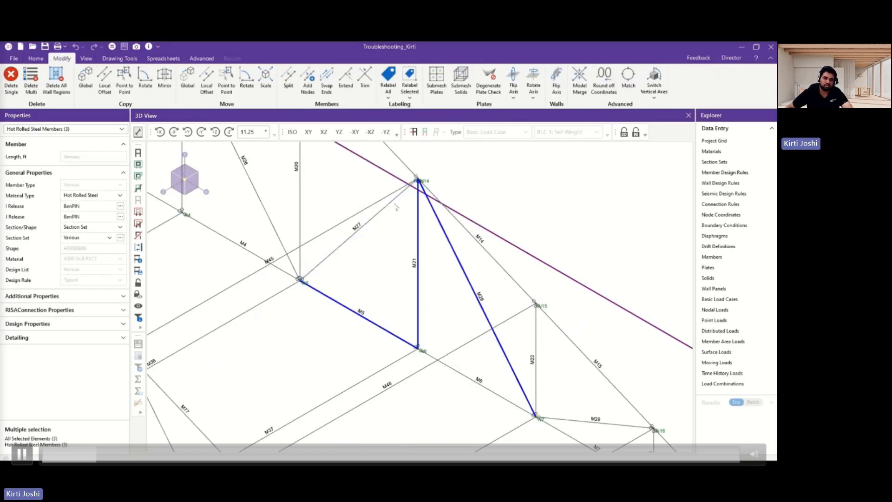
{"action": "scroll", "coordinate": [423, 233], "scroll_direction": "down", "scroll_amount": 5}
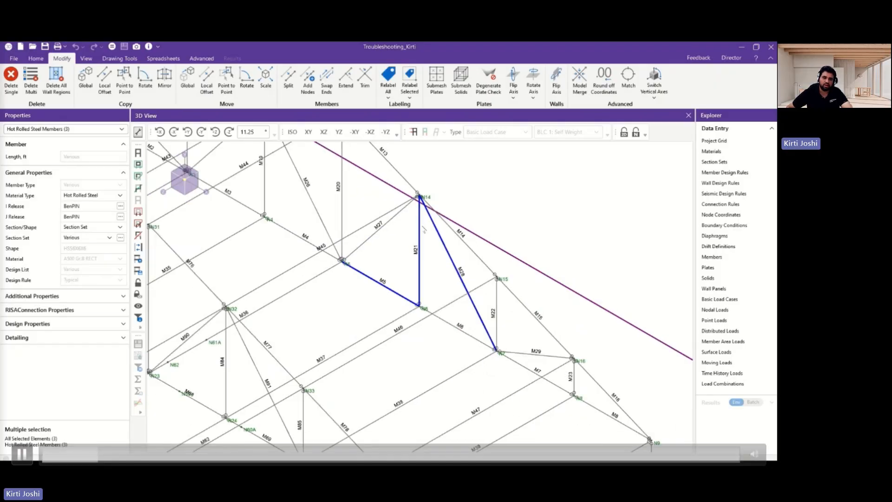
{"action": "scroll", "coordinate": [423, 233], "scroll_direction": "down", "scroll_amount": 5}
{"action": "middle_click_drag", "start_coordinate": [518, 228], "coordinate": [531, 236]}
{"action": "left_click", "coordinate": [531, 237]}
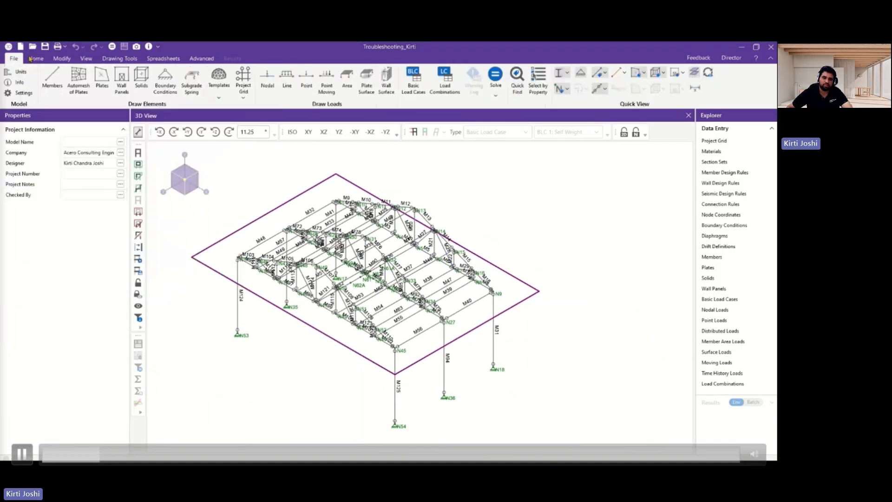
Step: Open Select Elements by Property, place the dialog clear of the model and show the selection criteria for members
{"action": "left_click", "coordinate": [540, 87]}
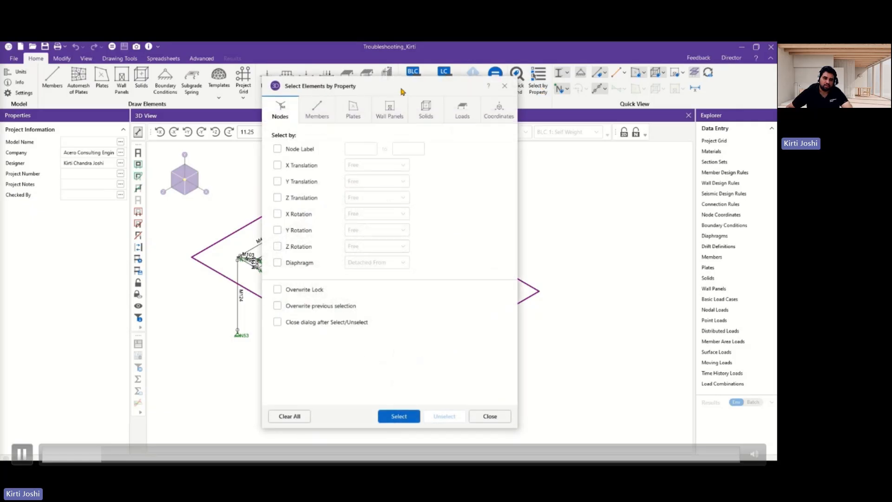
{"action": "left_click_drag", "start_coordinate": [401, 90], "coordinate": [610, 92]}
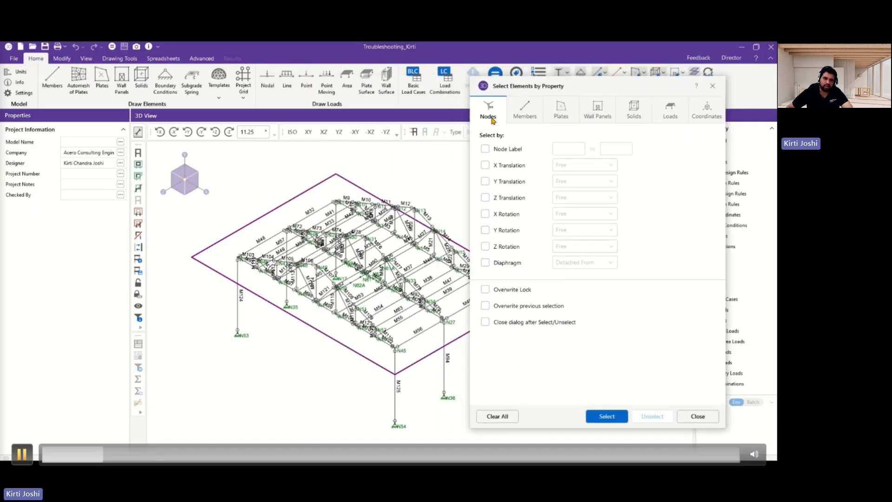
{"action": "left_click", "coordinate": [516, 120]}
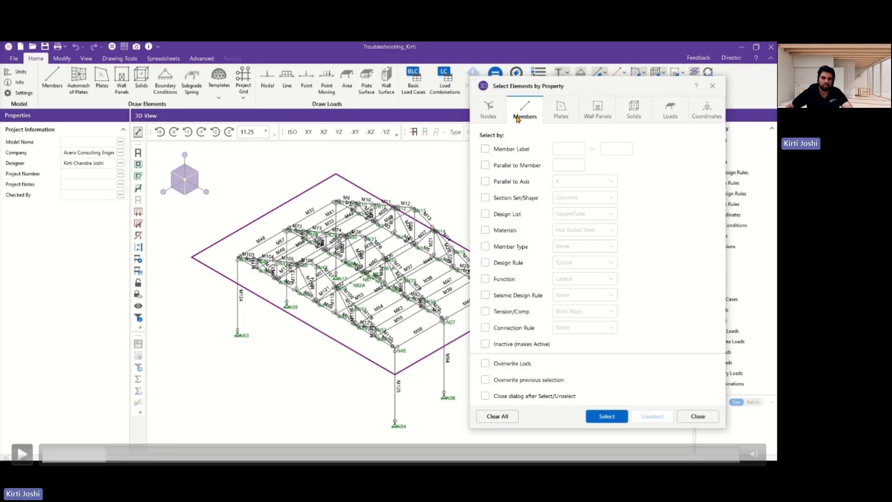
Step: Restart the demonstration clip and seek to the part on selecting members by their section set
{"action": "key", "text": "space"}
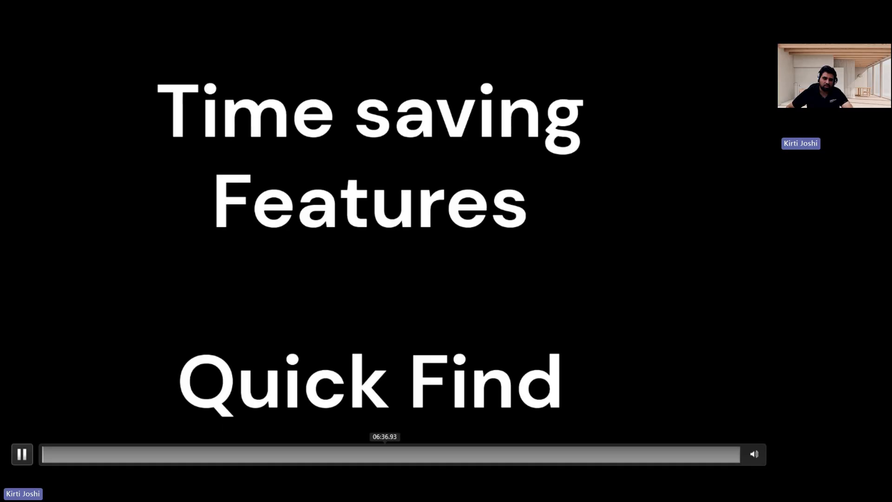
{"action": "left_click", "coordinate": [394, 454]}
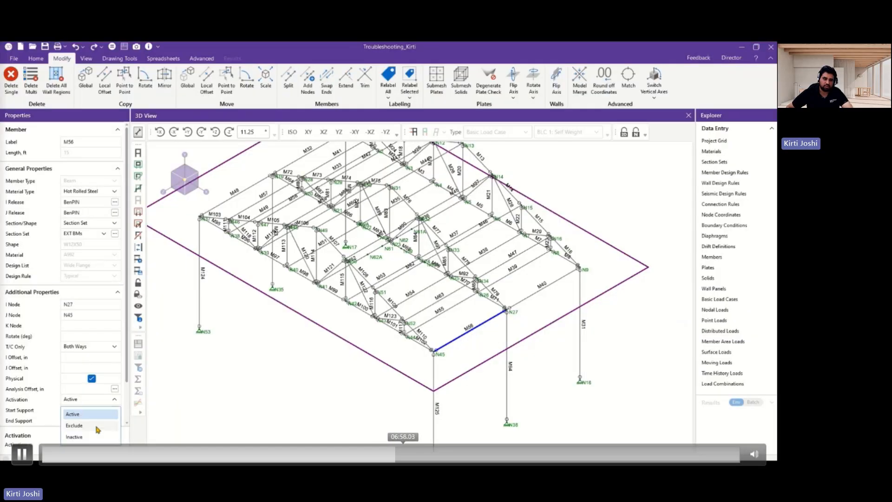
{"action": "left_click", "coordinate": [315, 454]}
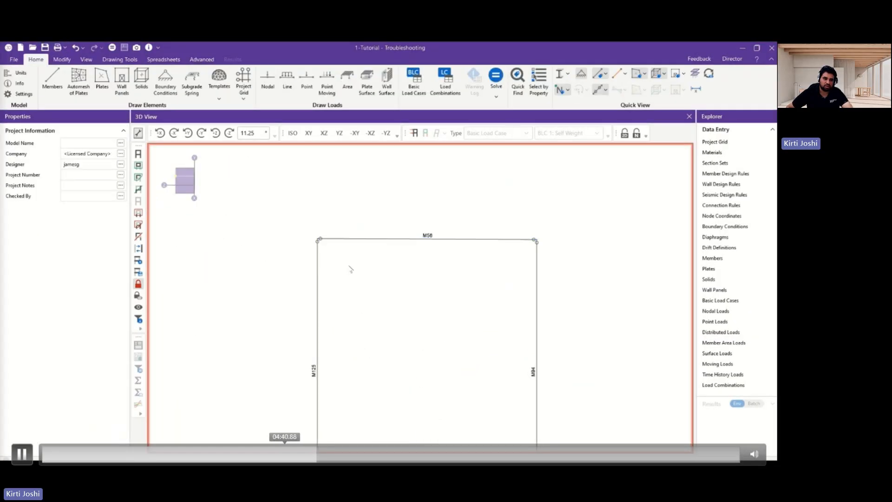
{"action": "left_click", "coordinate": [284, 454]}
{"action": "left_click_drag", "start_coordinate": [246, 454], "coordinate": [193, 454]}
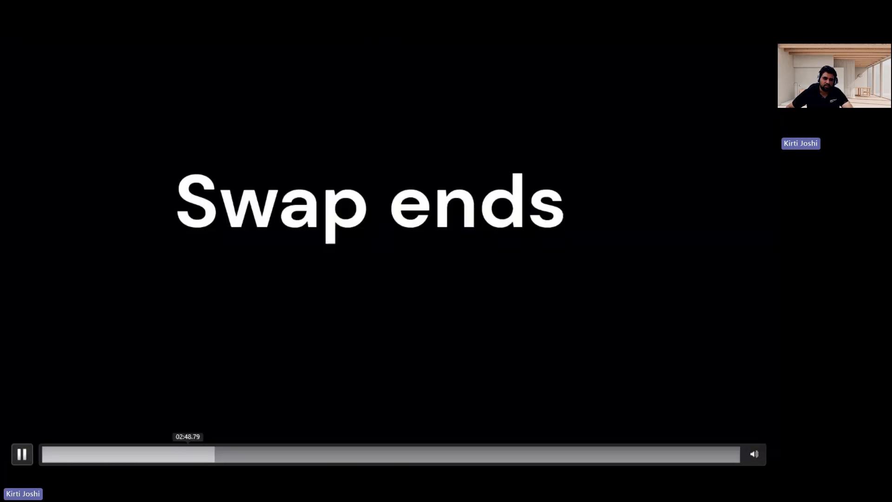
{"action": "left_click", "coordinate": [188, 455]}
{"action": "left_click", "coordinate": [160, 455]}
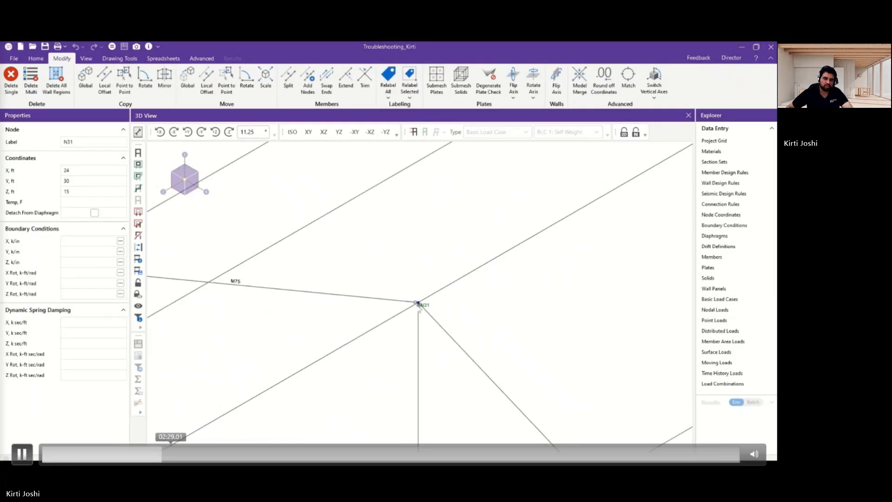
{"action": "left_click", "coordinate": [157, 455]}
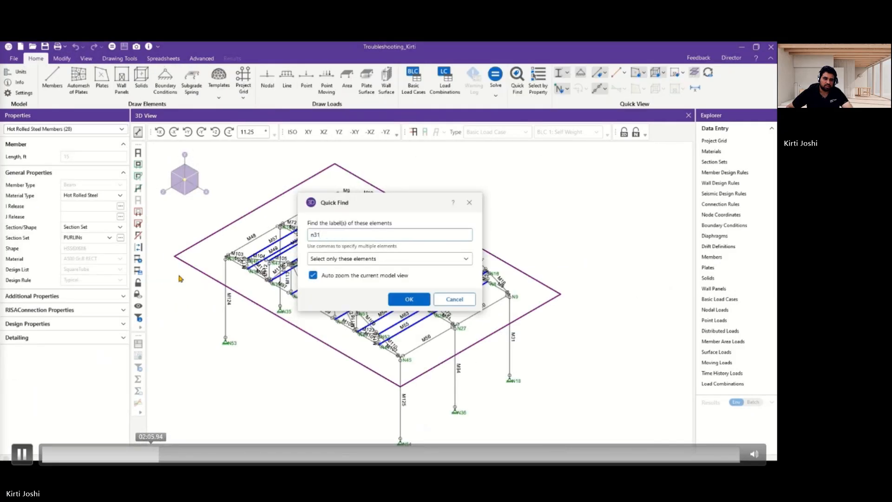
{"action": "left_click", "coordinate": [152, 454]}
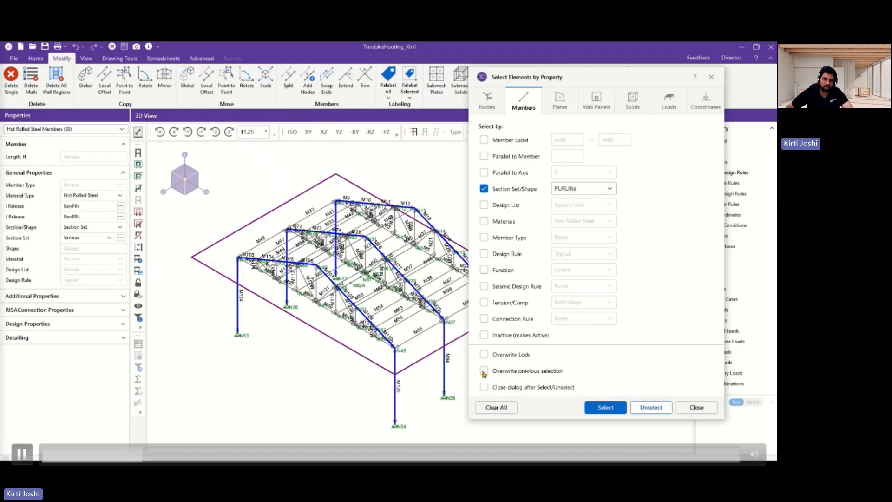
Step: Select all members with the PURLINs section set, overwriting the previous selection
{"action": "left_click", "coordinate": [219, 337]}
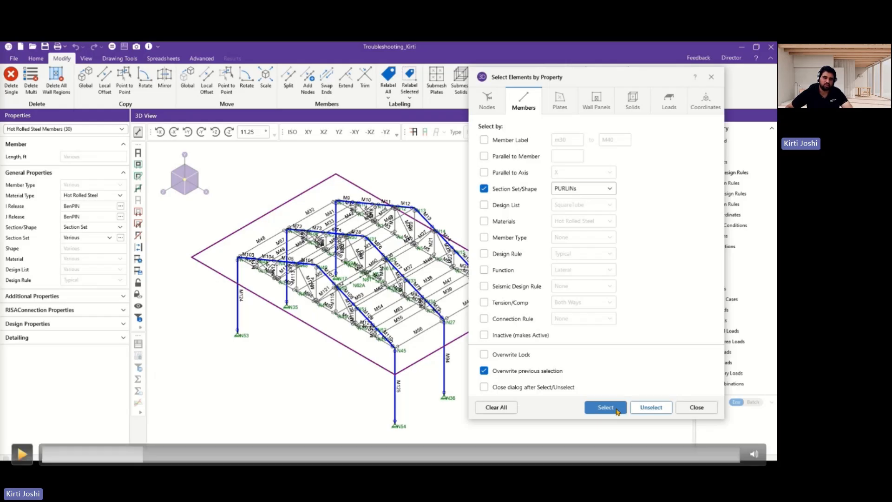
{"action": "left_click", "coordinate": [617, 412]}
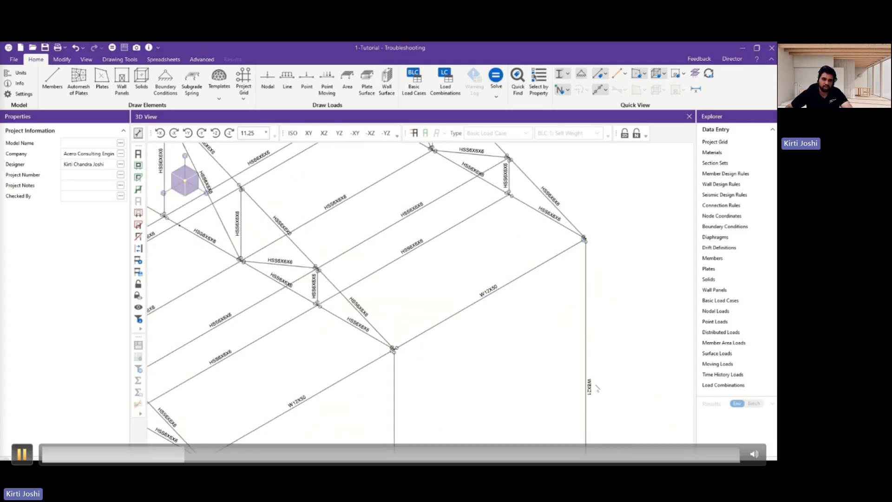
Step: Use the Match tool to apply the W12X50 edge beam's properties to the adjoining column M31
{"action": "left_click", "coordinate": [21, 454]}
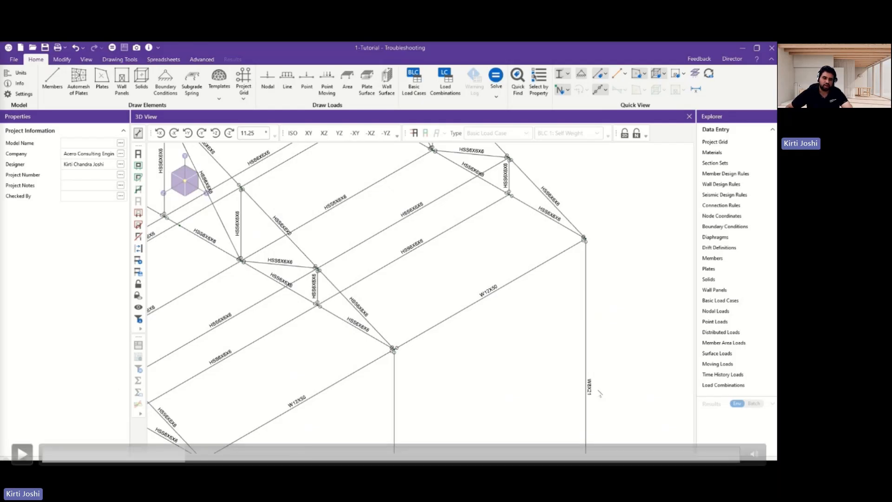
{"action": "key", "text": "space"}
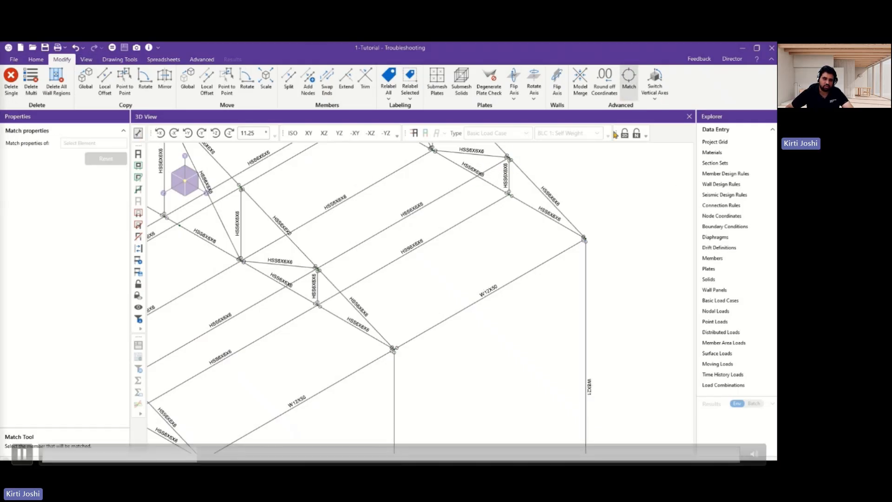
{"action": "left_click", "coordinate": [535, 276]}
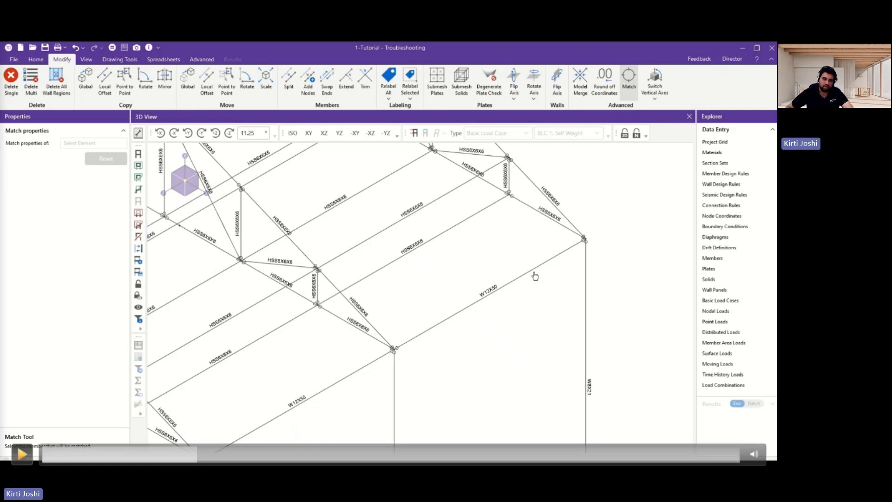
{"action": "left_click", "coordinate": [534, 273]}
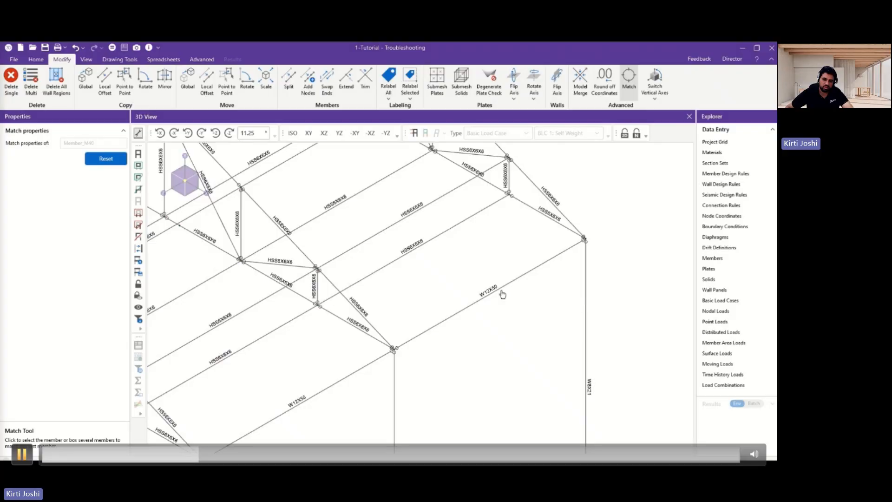
{"action": "left_click", "coordinate": [585, 334]}
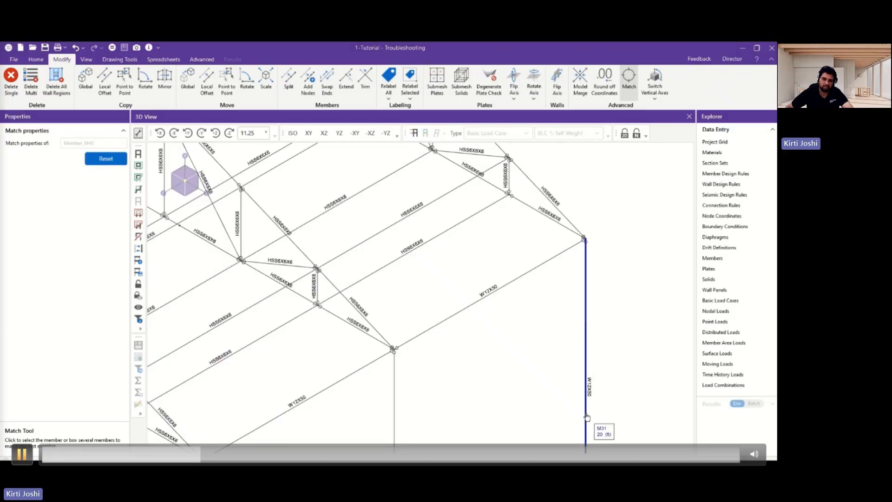
{"action": "left_click", "coordinate": [22, 454]}
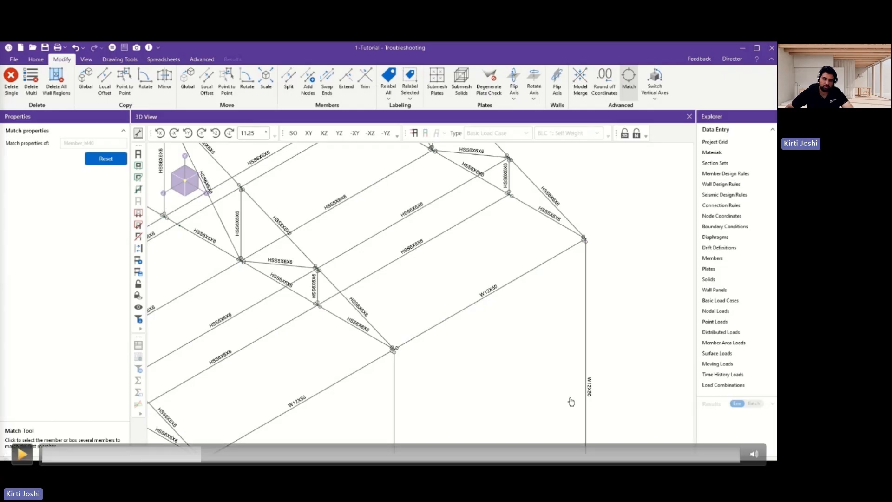
{"action": "left_click", "coordinate": [22, 454]}
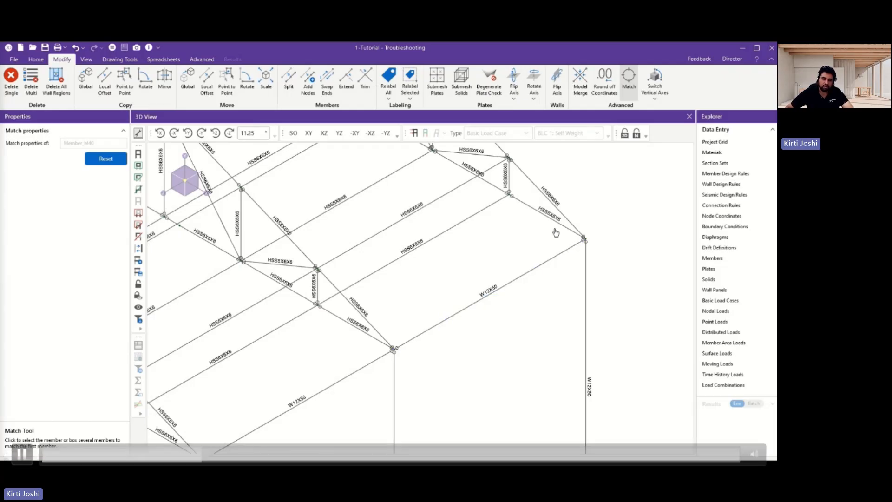
{"action": "left_click", "coordinate": [22, 454]}
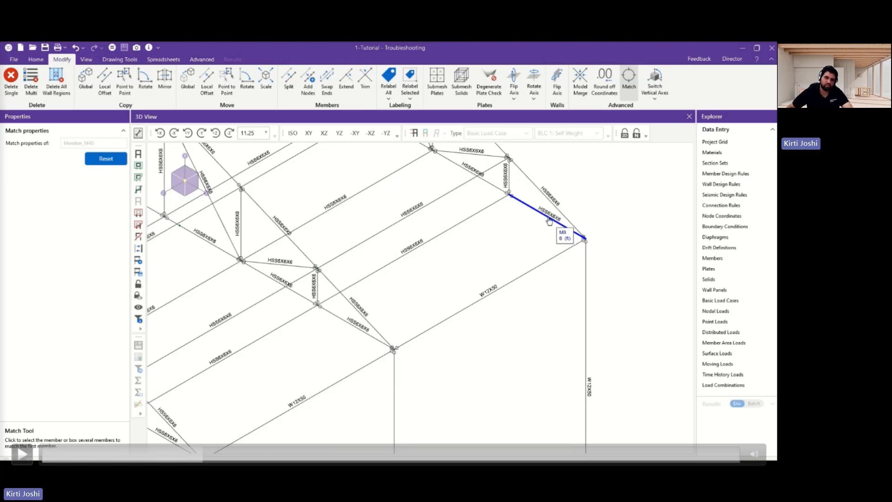
Step: Color-code all members of the full frame by their I and J ends and start the Swap Ends tool
{"action": "left_click", "coordinate": [22, 454]}
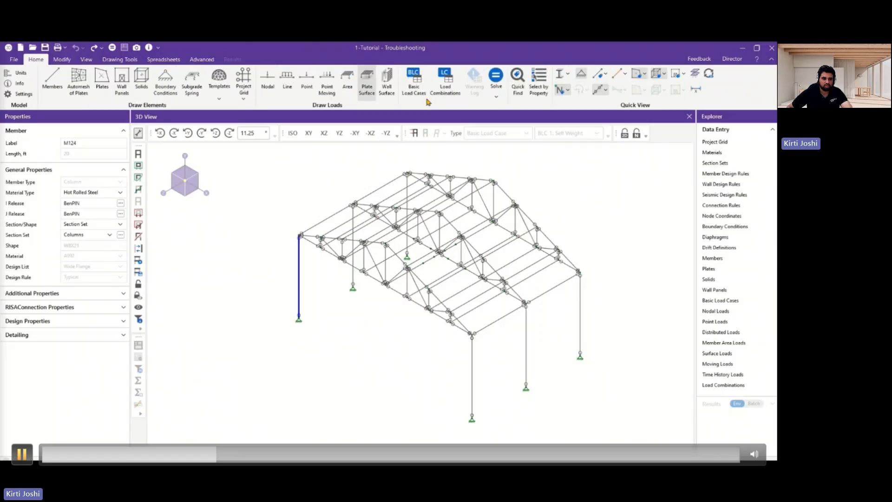
{"action": "key", "text": "space"}
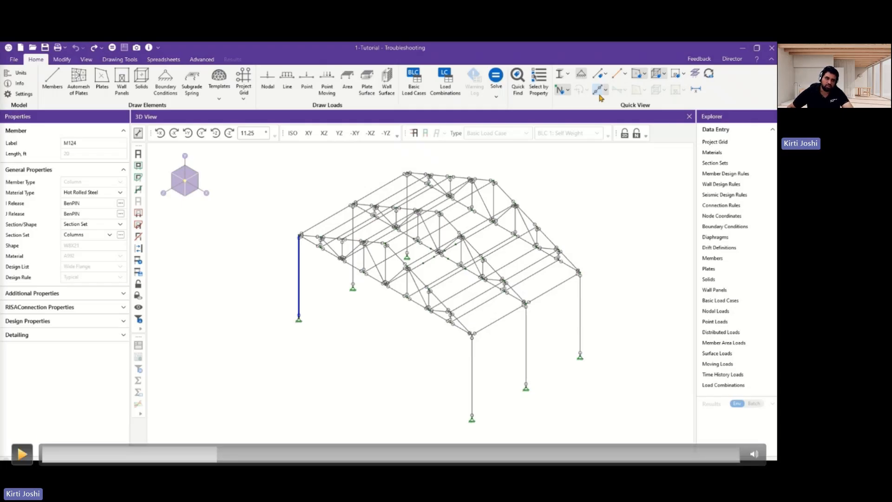
{"action": "left_click", "coordinate": [22, 454]}
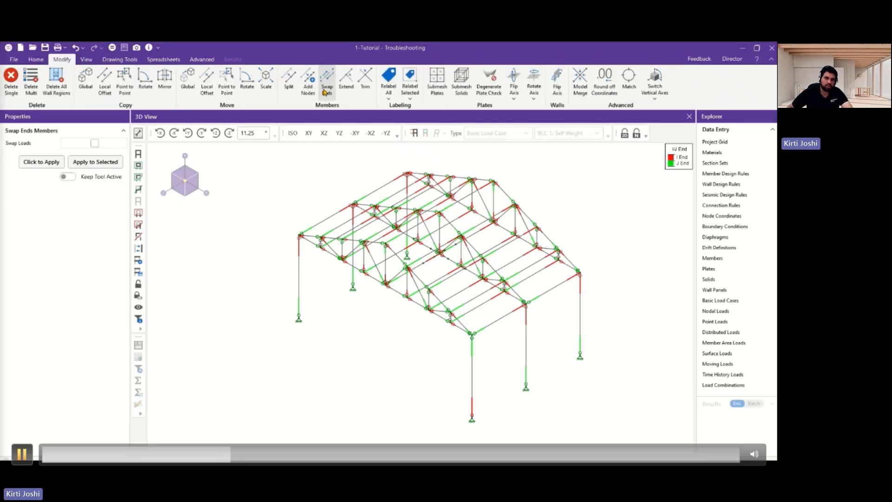
Step: Swap the I and J ends of column M31 and the column beside it, keeping the tool active
{"action": "key", "text": "space"}
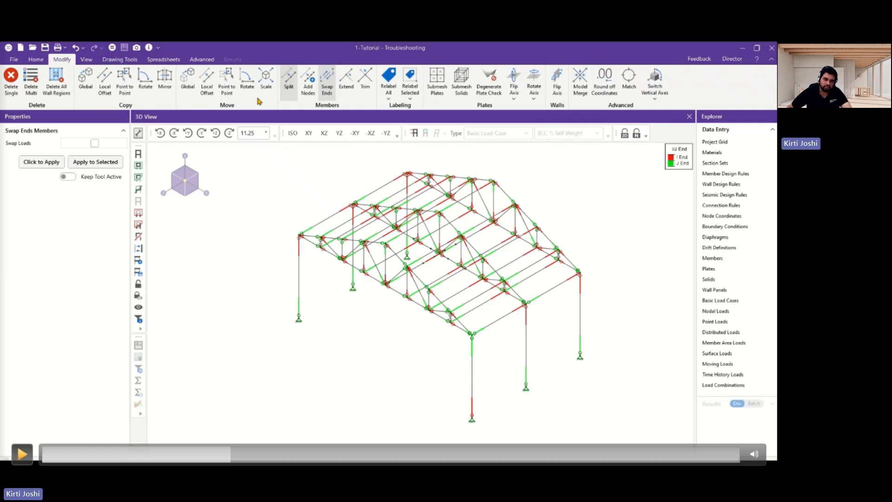
{"action": "key", "text": "space"}
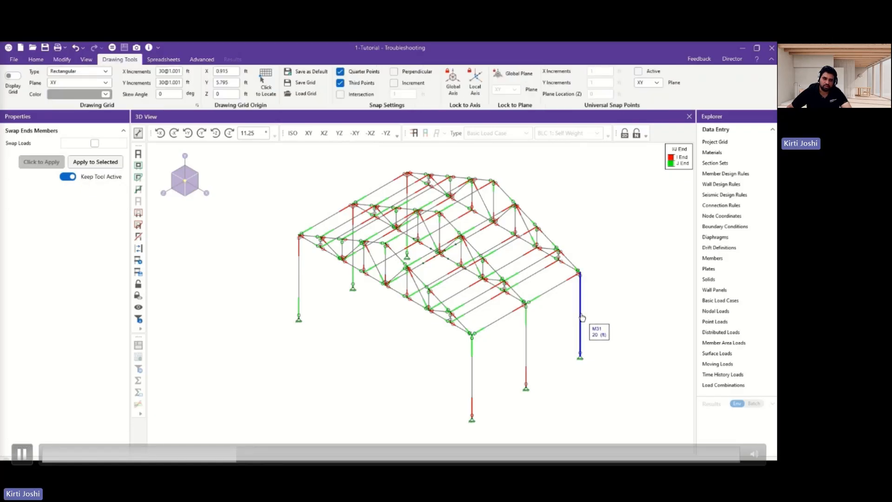
{"action": "left_click", "coordinate": [22, 454]}
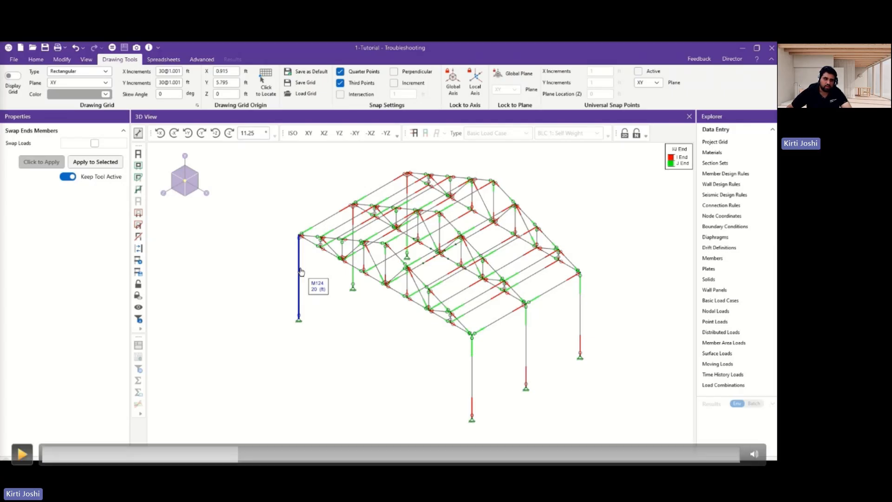
Step: Isolate beam M56 with its supporting columns M125 and M94, and display the members rendered in a side view
{"action": "left_click", "coordinate": [22, 454]}
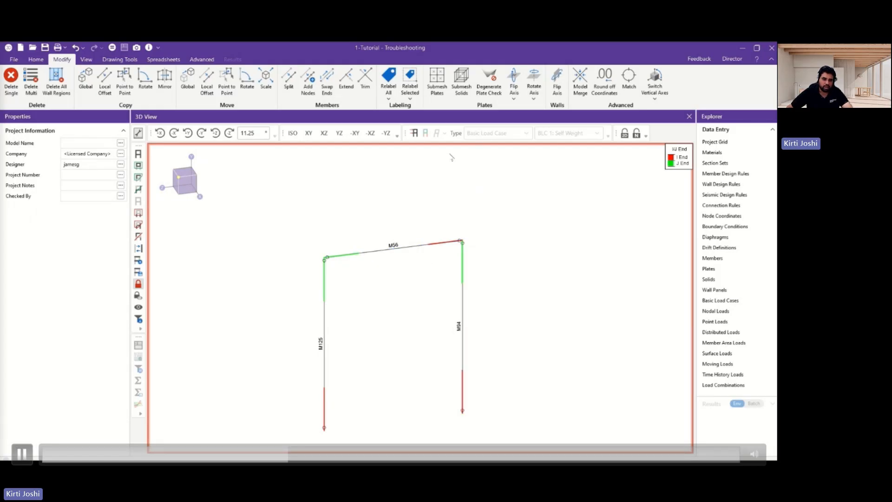
{"action": "left_click", "coordinate": [22, 455]}
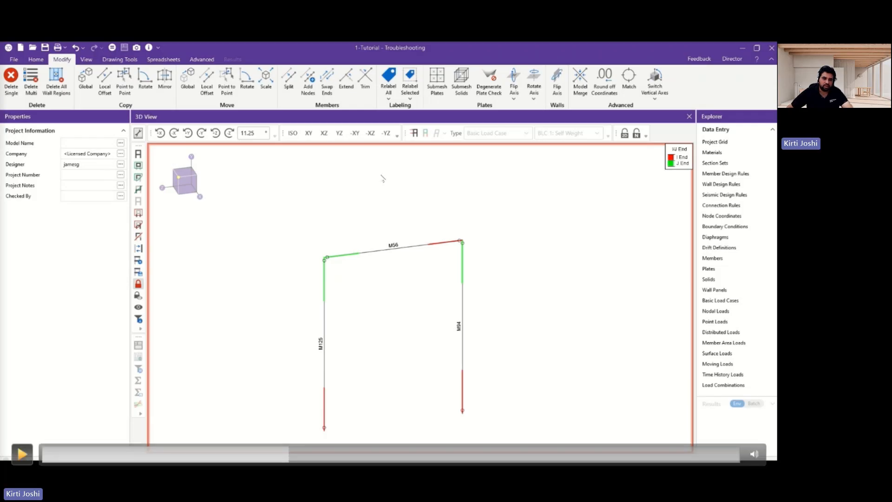
{"action": "left_click", "coordinate": [22, 453]}
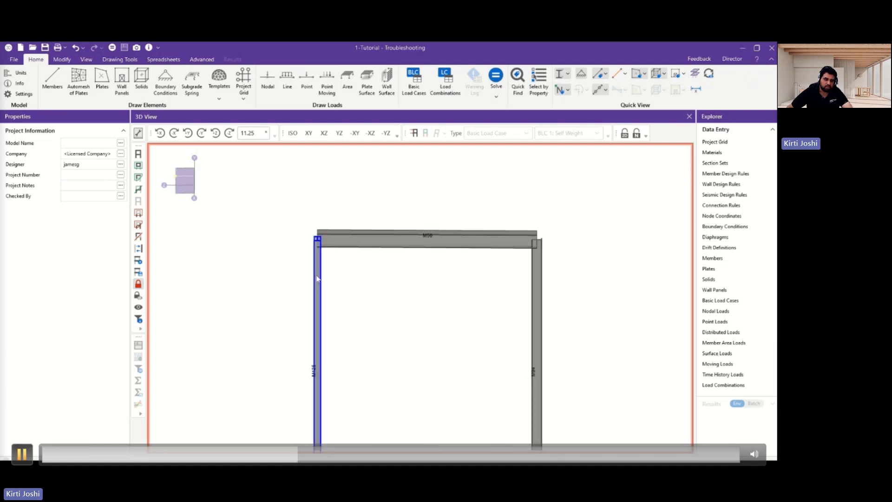
Step: Examine the W8X21 shape dimensions in column M125's existing section set, and leave the dialogs without changes
{"action": "left_click", "coordinate": [22, 454]}
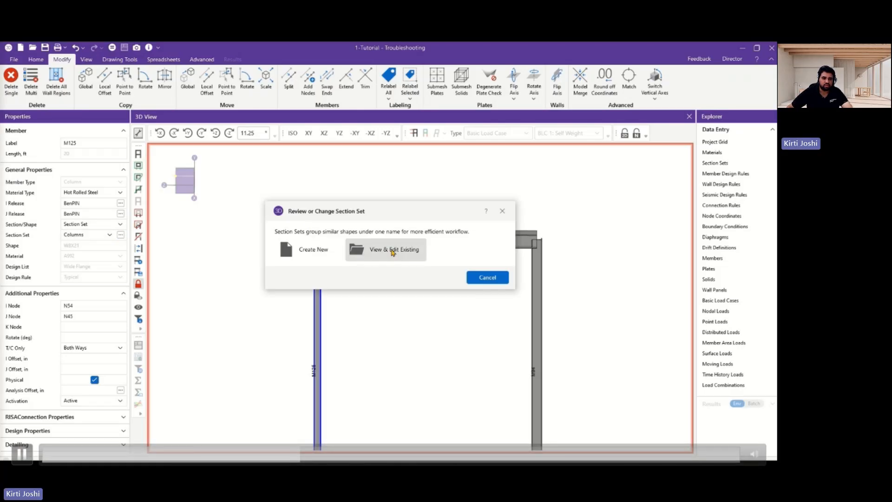
{"action": "left_click", "coordinate": [391, 250]}
{"action": "left_click", "coordinate": [435, 239]}
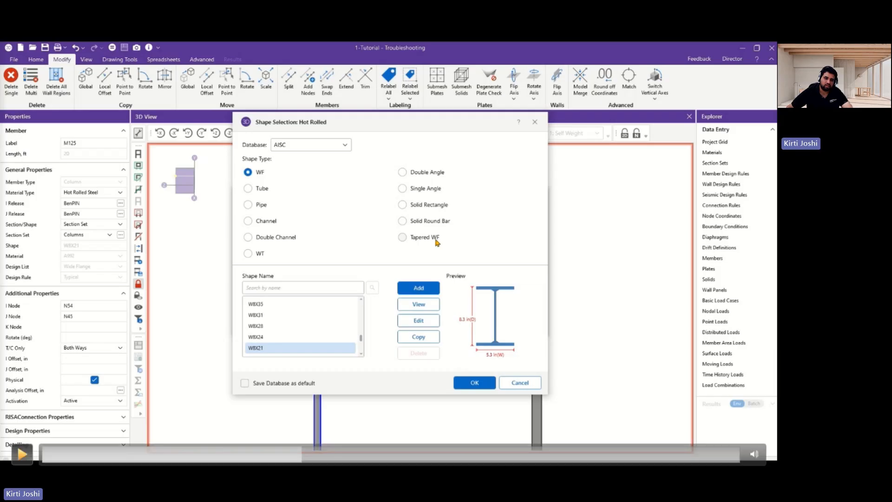
{"action": "left_click", "coordinate": [519, 383]}
{"action": "left_click", "coordinate": [519, 324]}
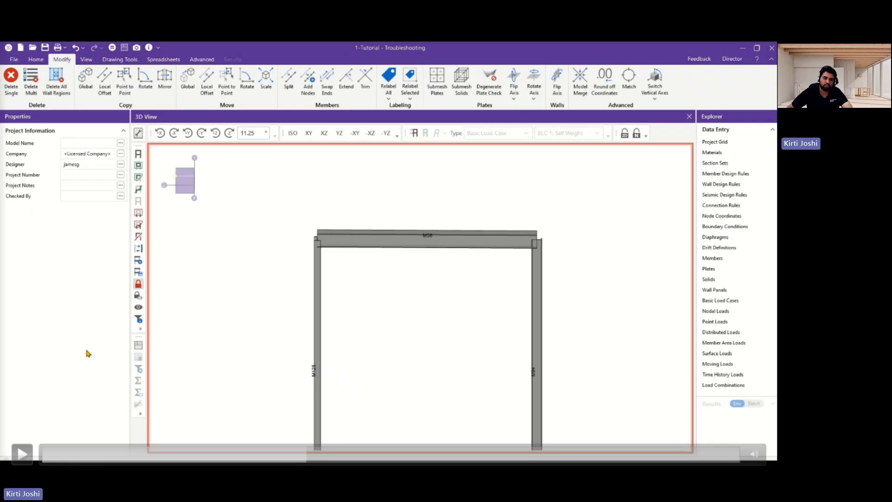
Step: Set the J Offset of beam M56 to 2.65 in
{"action": "key", "text": "space"}
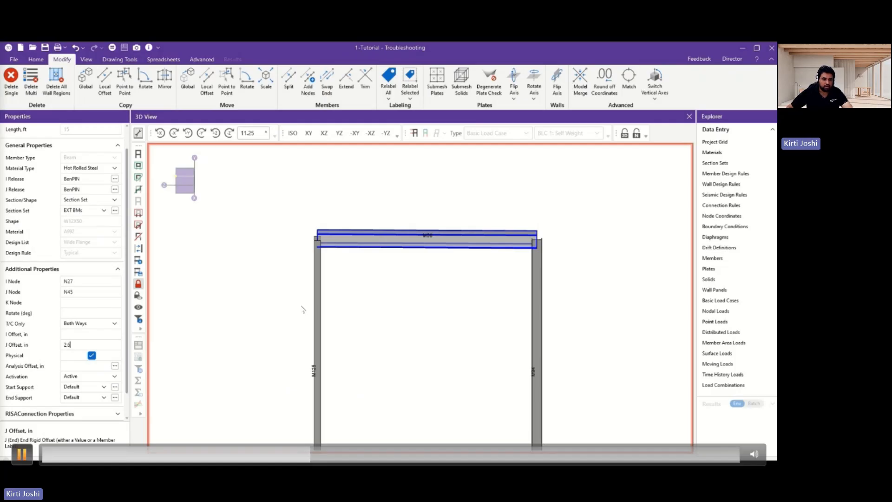
{"action": "key", "text": "space"}
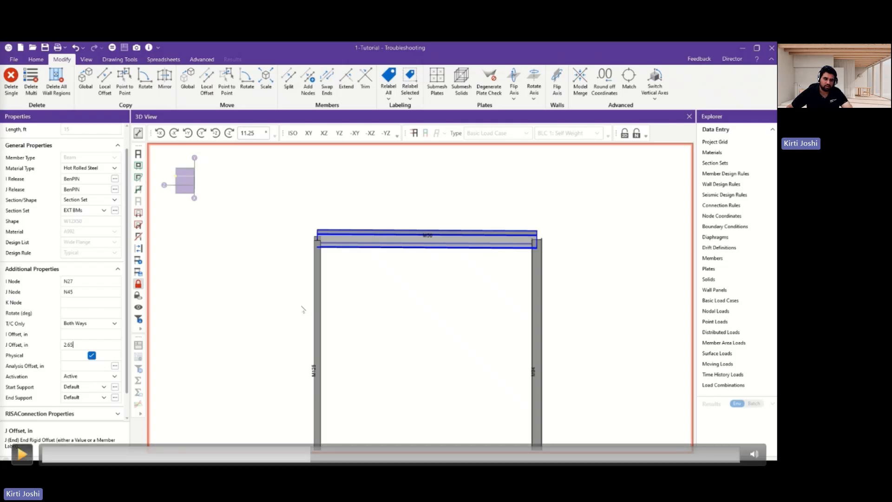
{"action": "key", "text": "space"}
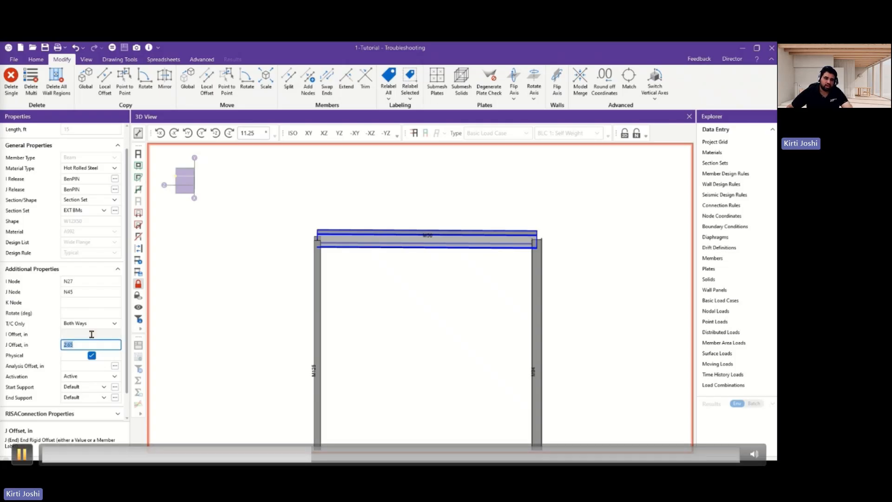
{"action": "key", "text": "space"}
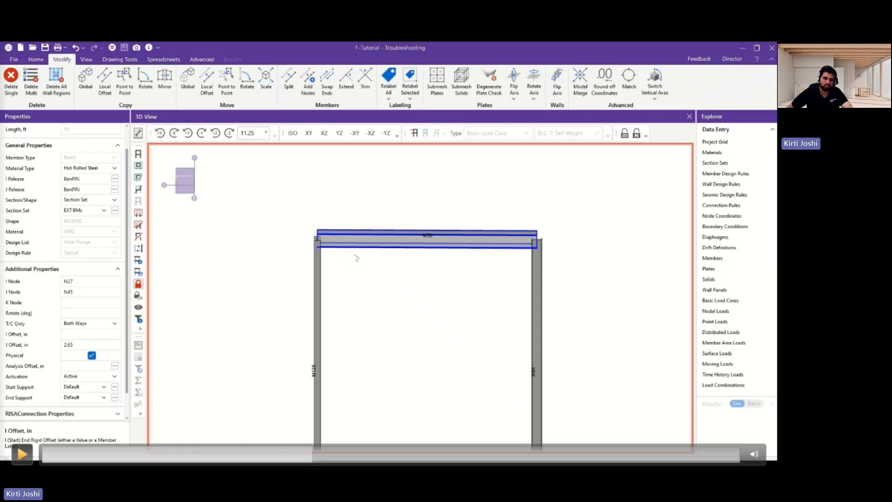
Step: Display the members as wireframe with rigid offsets shown in the model view settings
{"action": "left_click", "coordinate": [21, 454]}
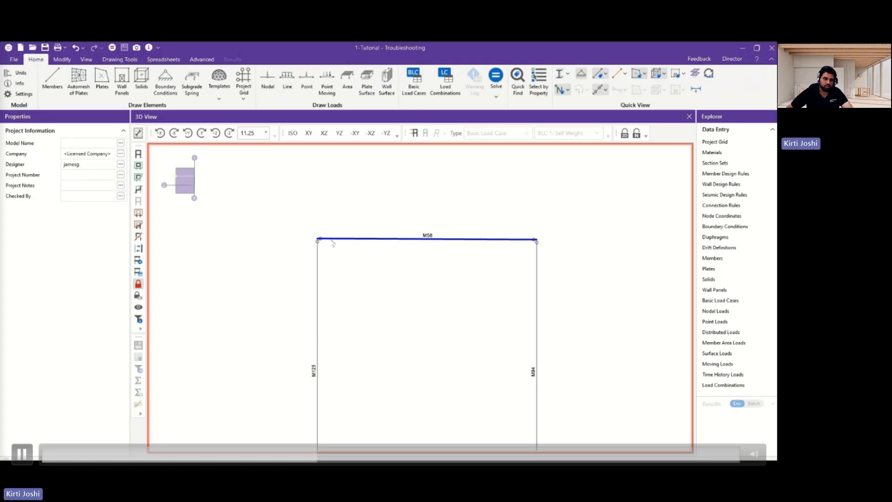
{"action": "left_click", "coordinate": [21, 454]}
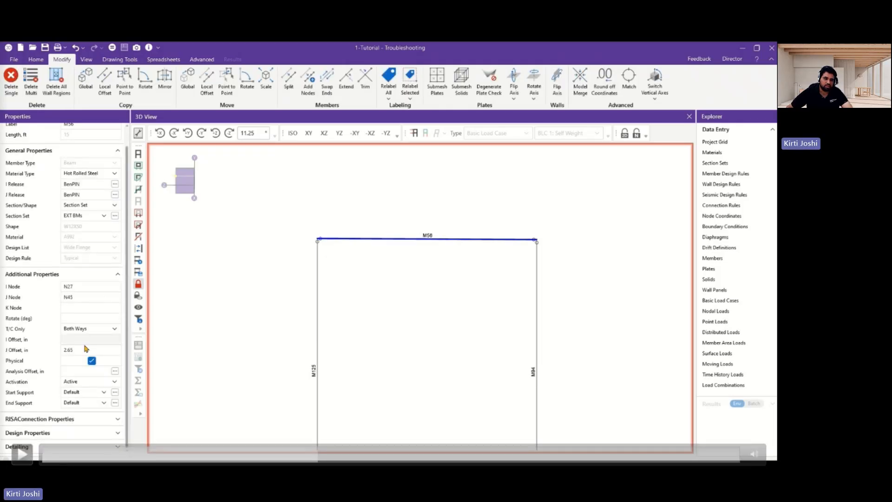
{"action": "left_click", "coordinate": [22, 454]}
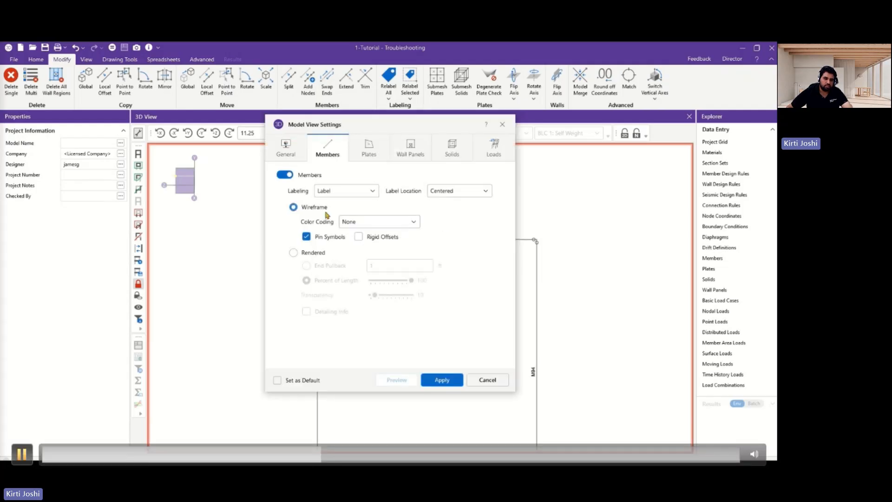
{"action": "left_click", "coordinate": [21, 454]}
{"action": "left_click", "coordinate": [21, 454]}
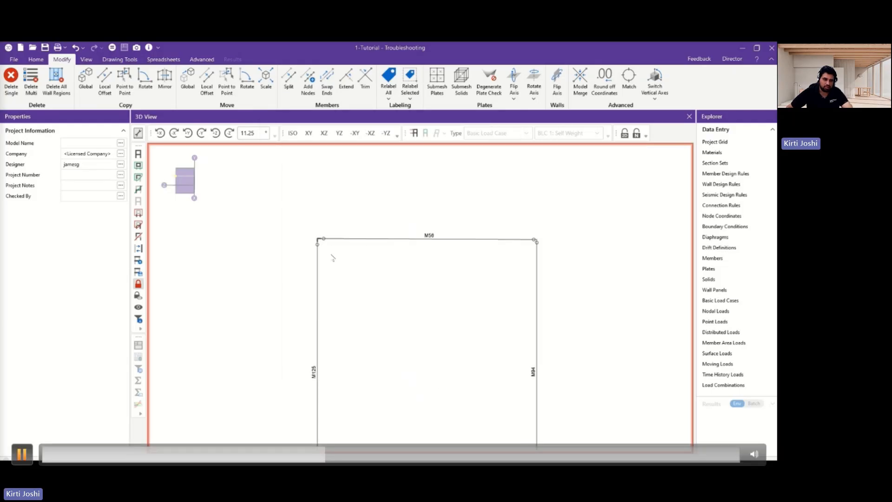
{"action": "left_click", "coordinate": [21, 454]}
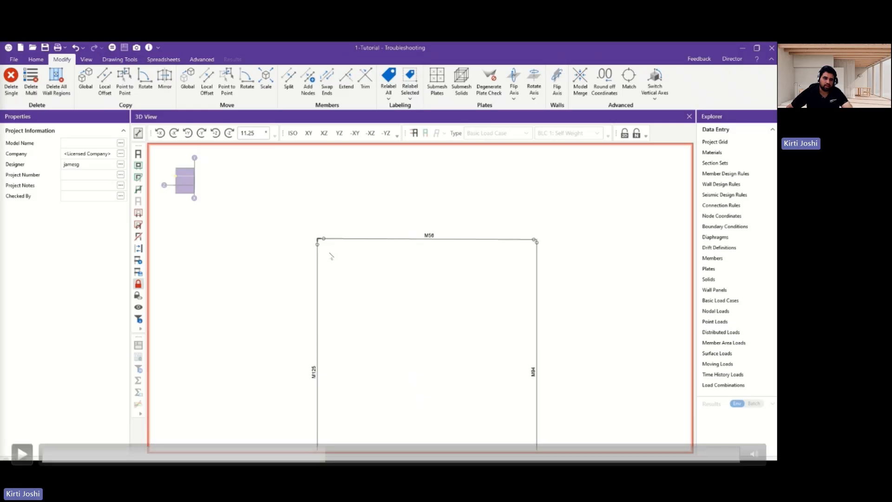
Step: Return the members to the rendered display and set beam M56's I Offset to member label M94
{"action": "left_click", "coordinate": [22, 454]}
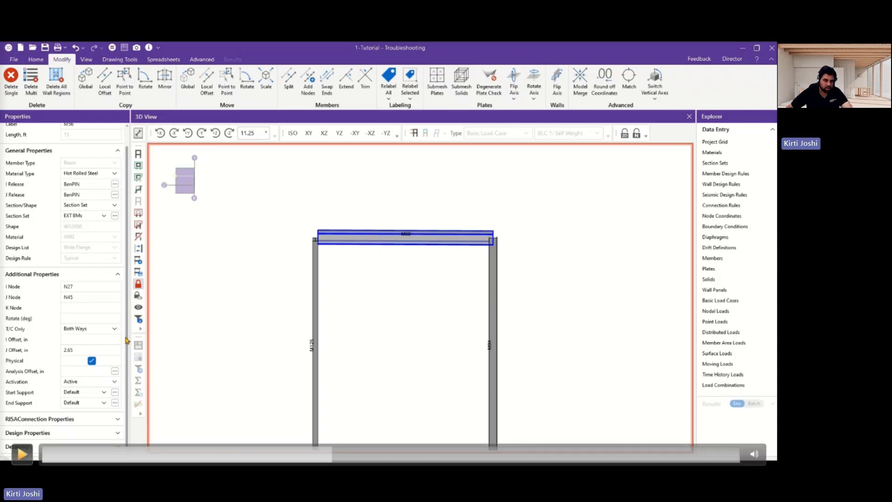
{"action": "key", "text": "space"}
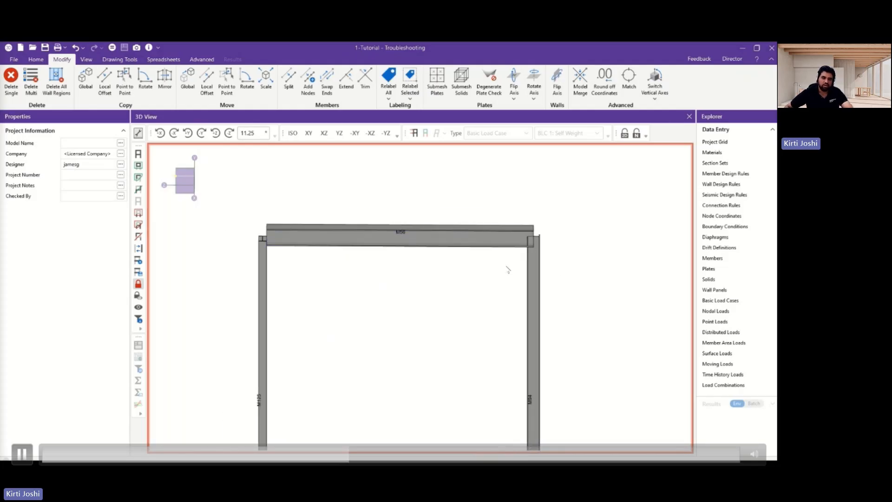
{"action": "left_click", "coordinate": [463, 318]}
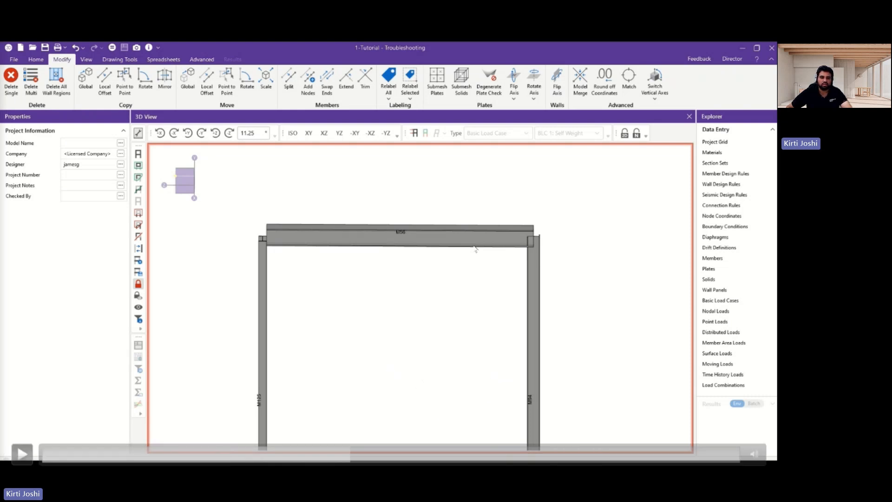
{"action": "left_click", "coordinate": [22, 454]}
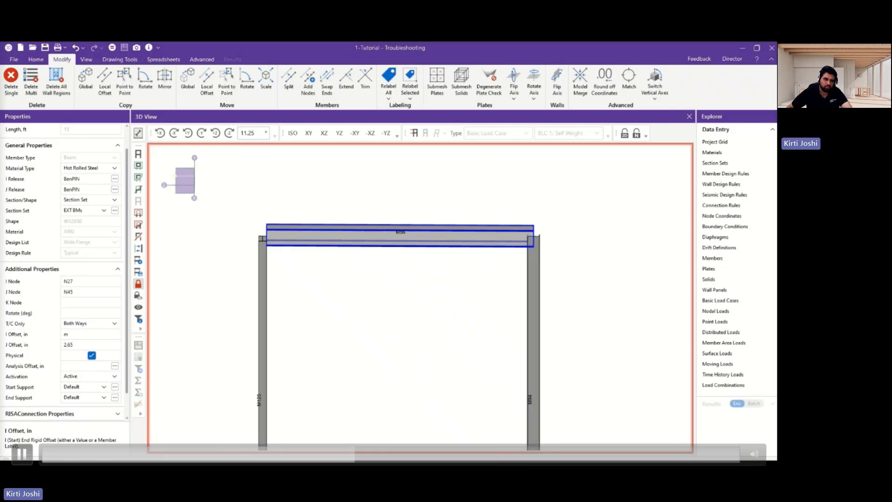
{"action": "key", "text": "space"}
{"action": "key", "text": "space"}
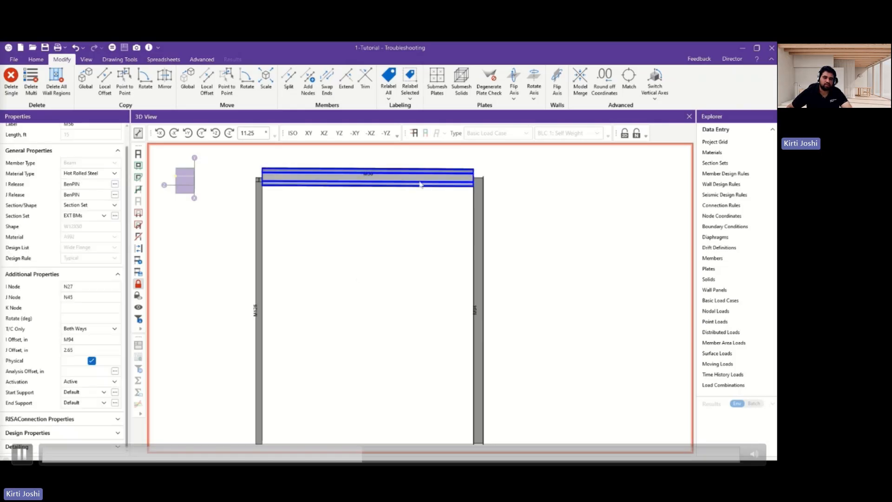
{"action": "left_click", "coordinate": [22, 454]}
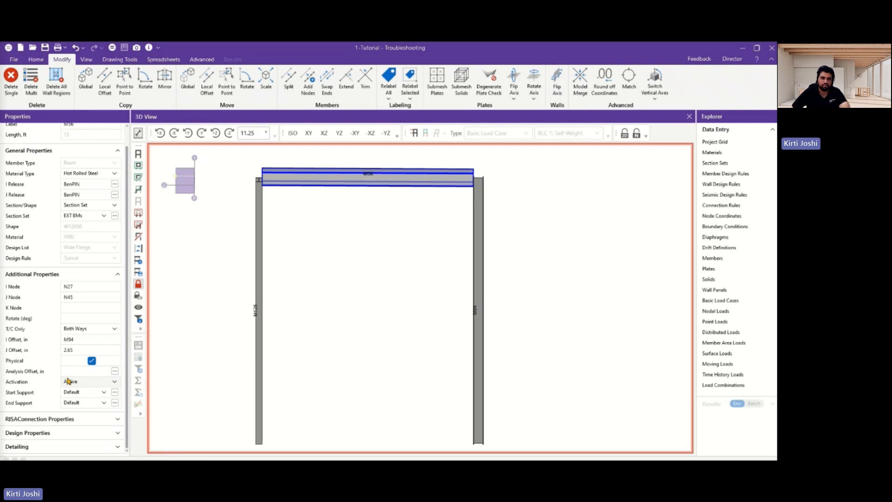
Step: Set beam M56's analysis offset from centerline to the local -y axis with an additional offset of 10 in
{"action": "mouse_move", "coordinate": [284, 202]}
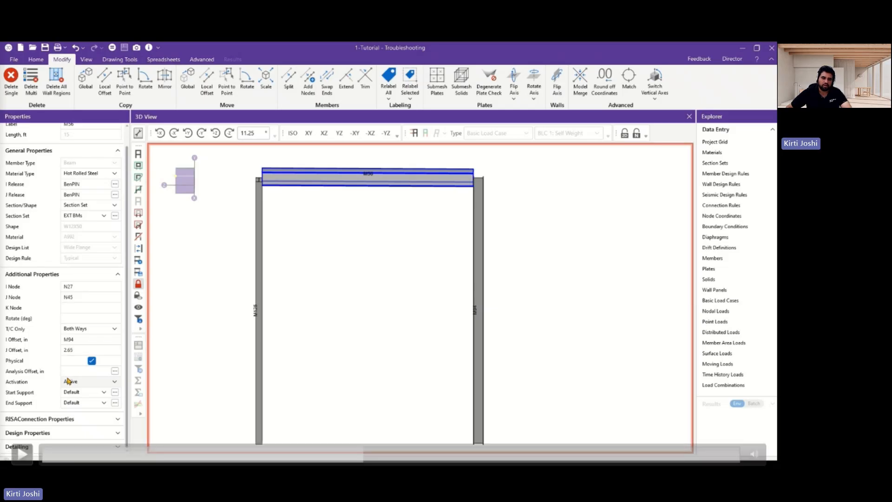
{"action": "left_click", "coordinate": [22, 454]}
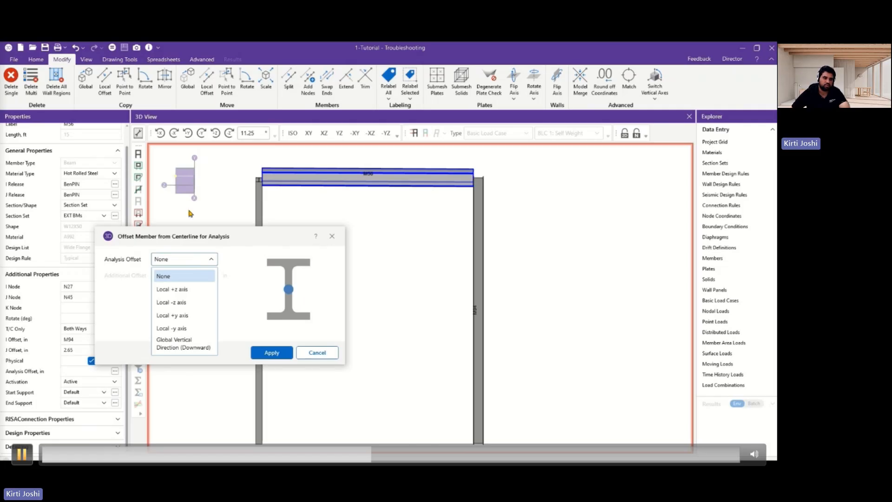
{"action": "left_click", "coordinate": [177, 328]}
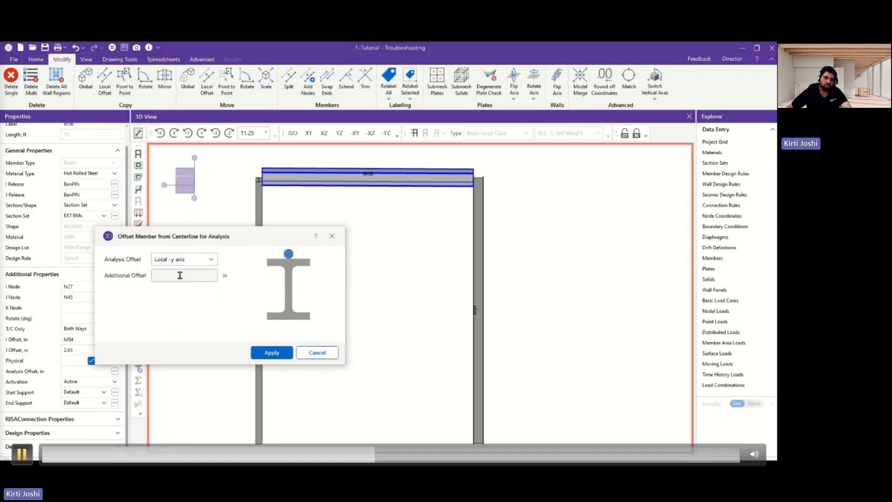
{"action": "left_click", "coordinate": [188, 276]}
{"action": "type", "text": "10"}
{"action": "left_click", "coordinate": [272, 353]}
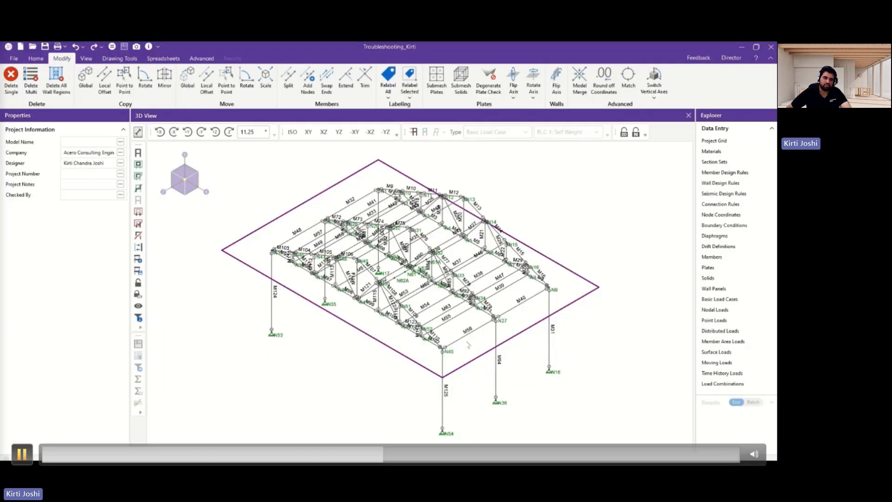
Step: Make beam M56 between nodes N27 and N45 inactive through its Activation property
{"action": "scroll", "coordinate": [467, 343], "scroll_direction": "up", "scroll_amount": 3}
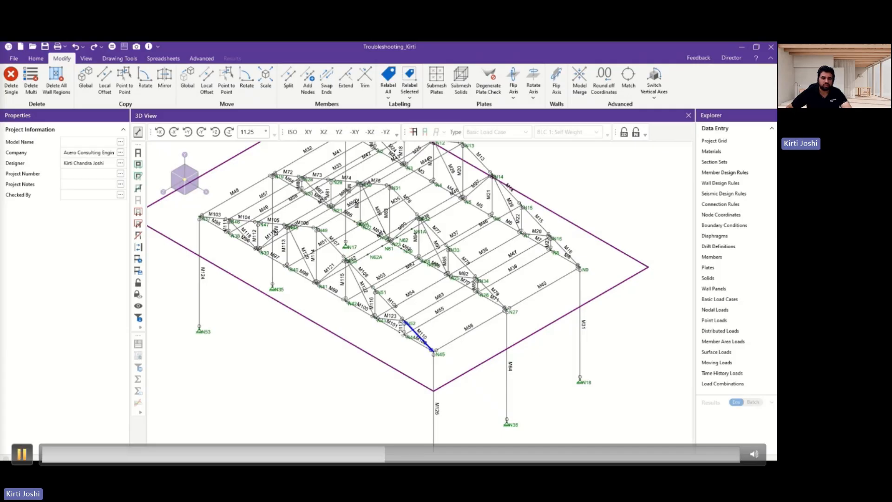
{"action": "left_click", "coordinate": [472, 330]}
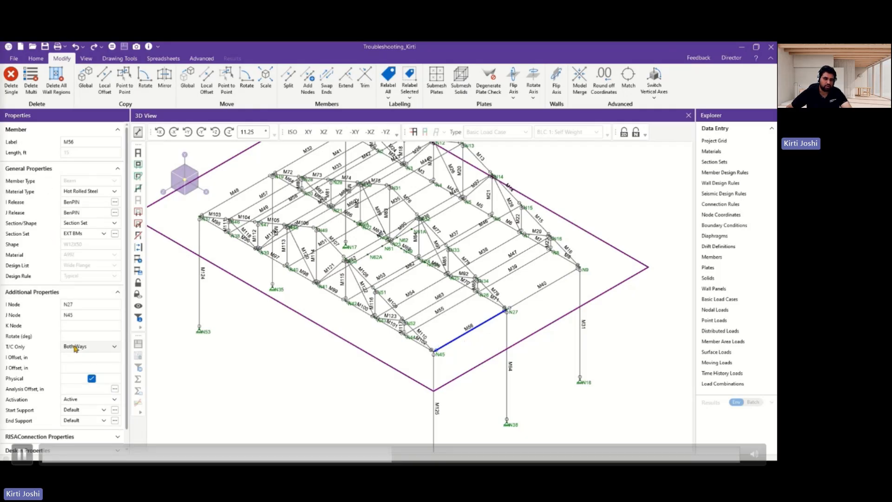
{"action": "left_click", "coordinate": [85, 400]}
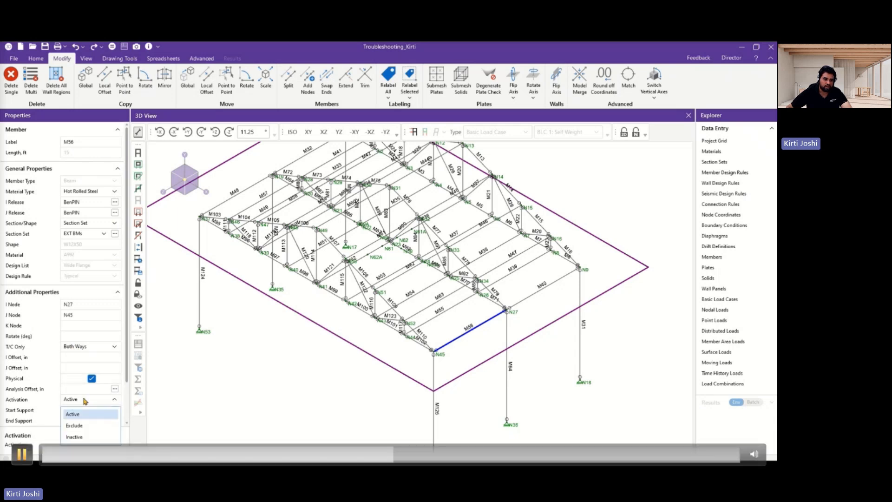
{"action": "left_click", "coordinate": [22, 454]}
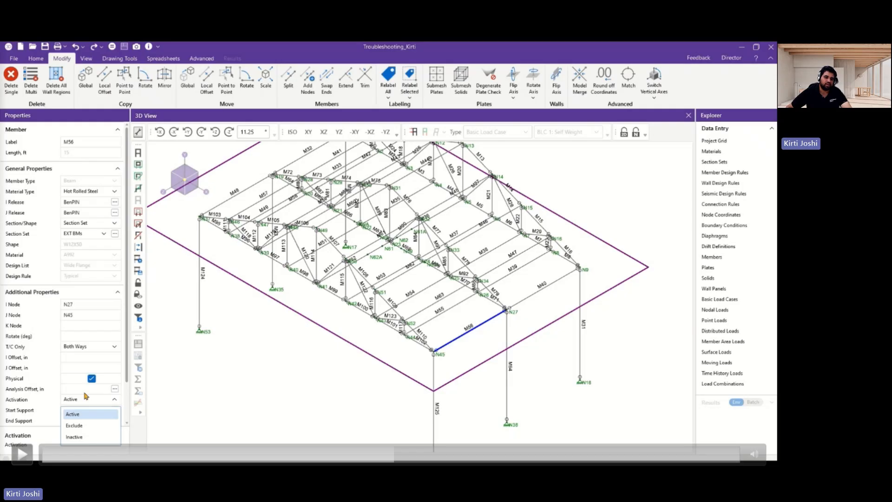
{"action": "left_click", "coordinate": [22, 454]}
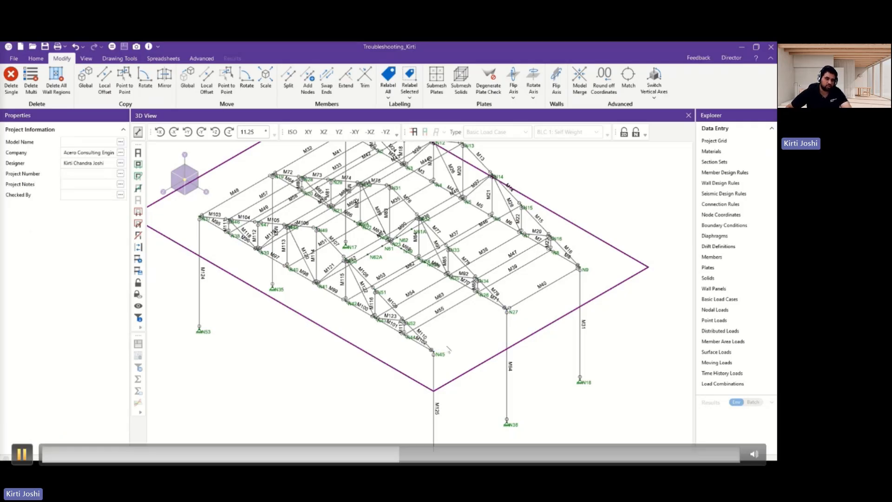
Step: Review the Activation column in the advanced member data, and set beams M40 and M56 to Inactive
{"action": "left_click", "coordinate": [22, 454]}
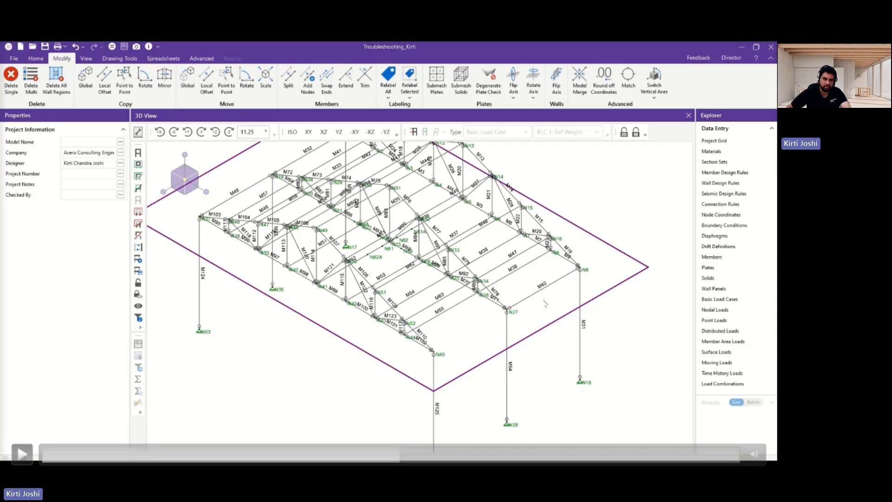
{"action": "key", "text": "space"}
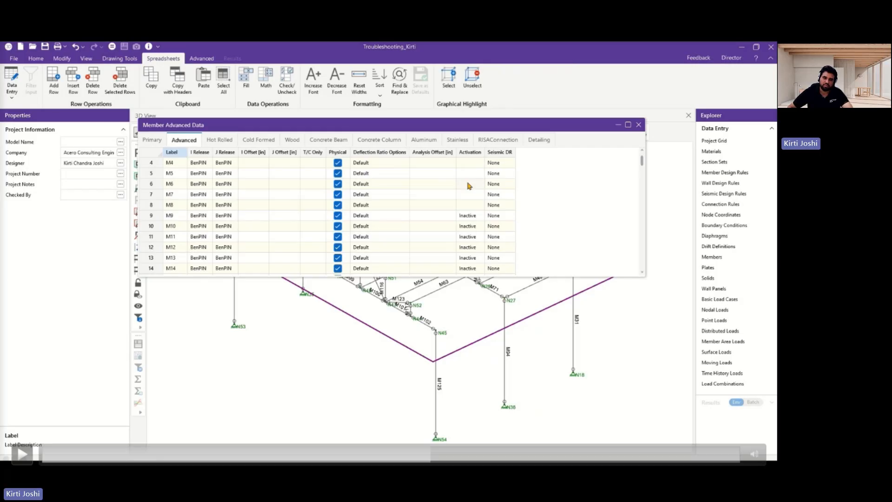
{"action": "key", "text": "space"}
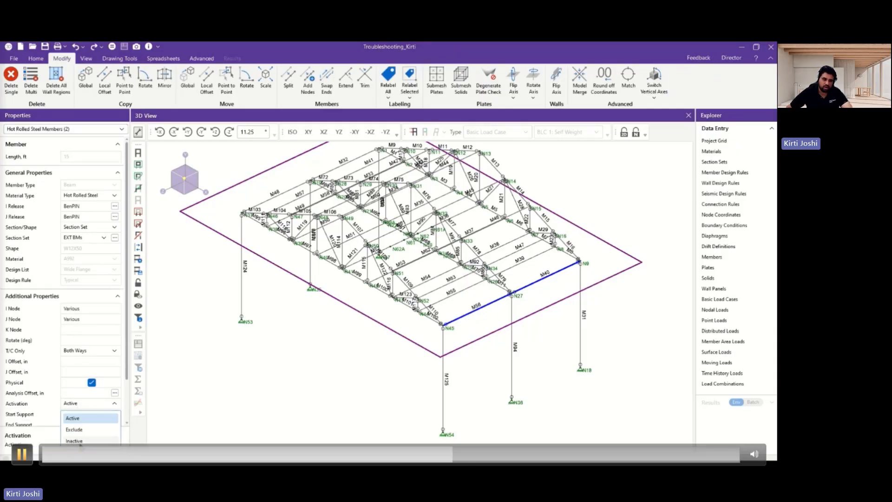
{"action": "left_click", "coordinate": [268, 300]}
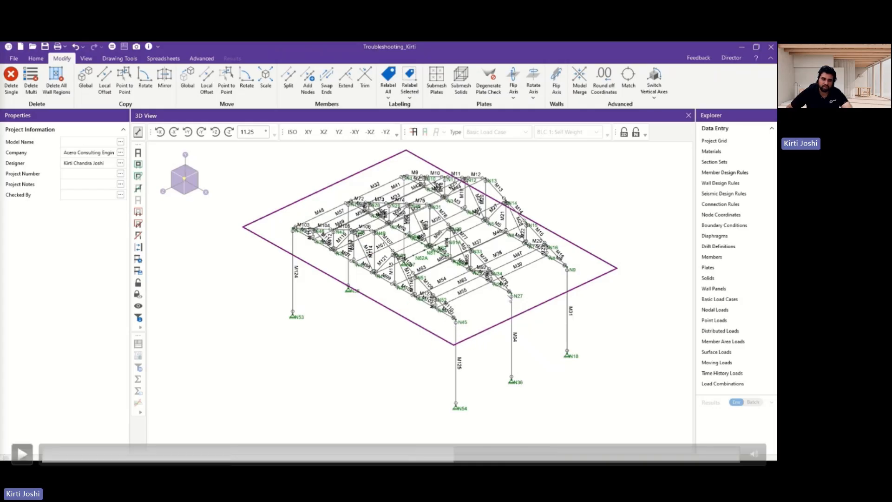
Step: Select all displayed elements, save them as a selection state named Hide, and deselect everything
{"action": "key", "text": "space"}
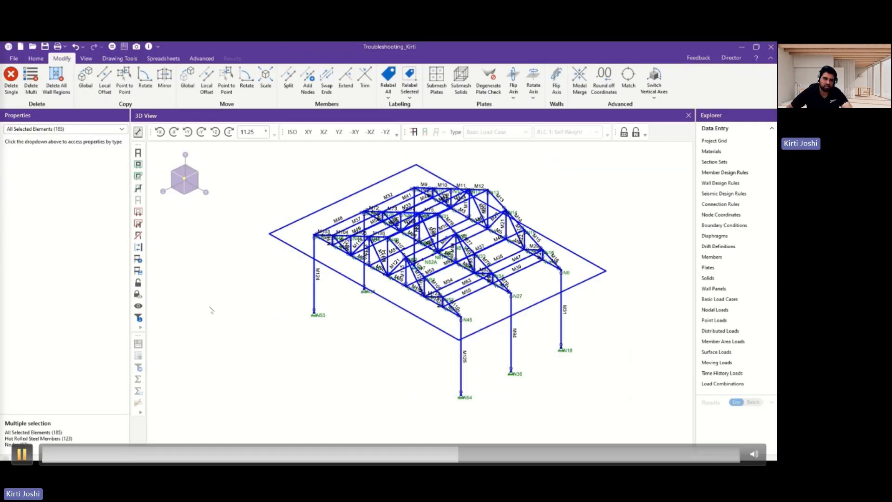
{"action": "key", "text": "space"}
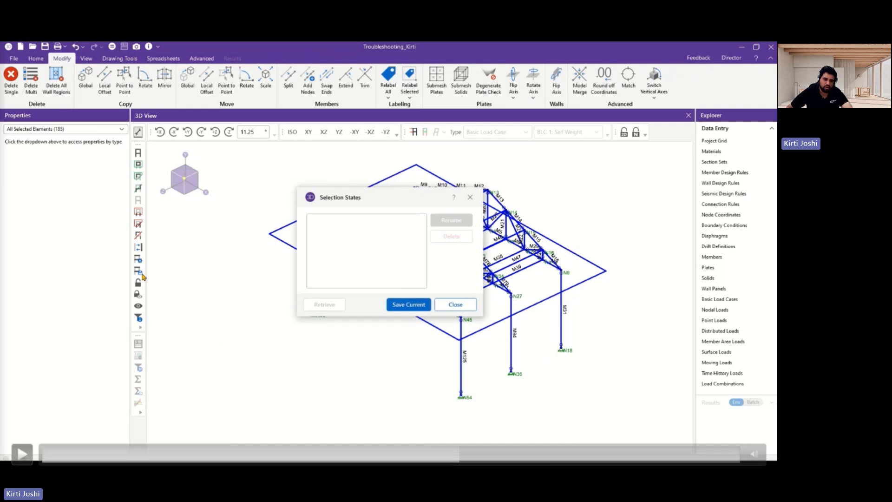
{"action": "key", "text": "space"}
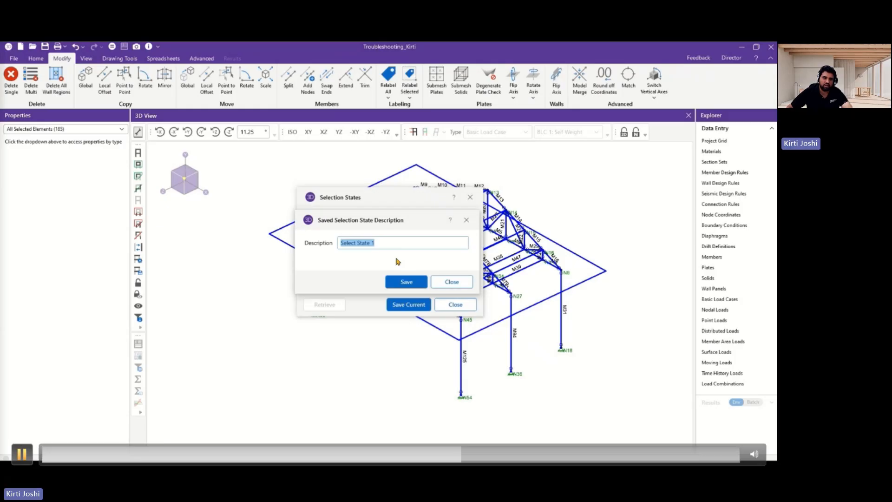
{"action": "type", "text": "e"}
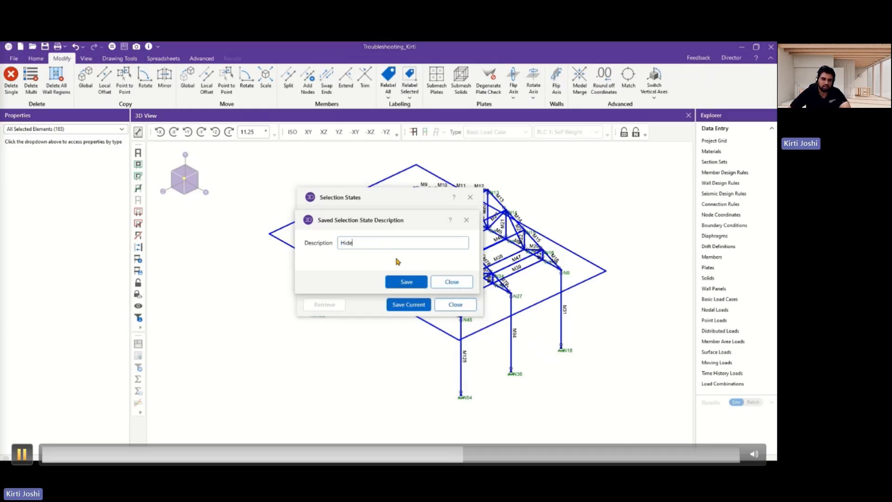
{"action": "left_click", "coordinate": [405, 282]}
{"action": "left_click", "coordinate": [462, 306]}
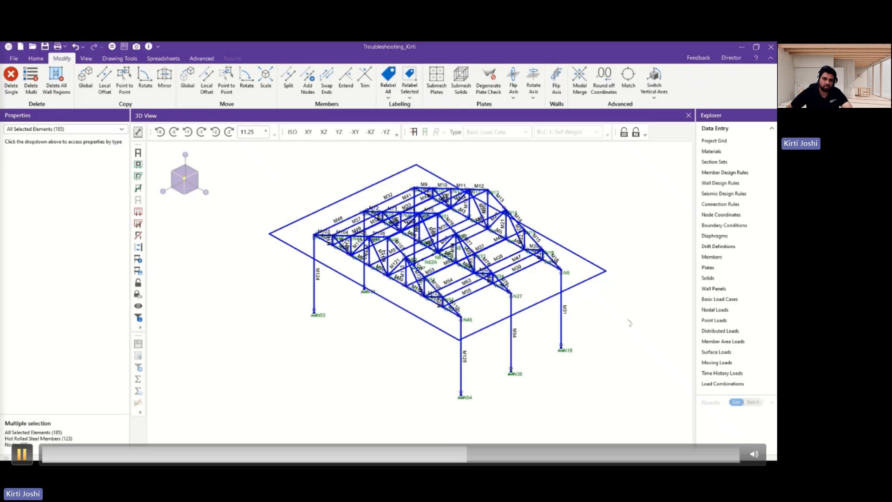
{"action": "left_click", "coordinate": [629, 319]}
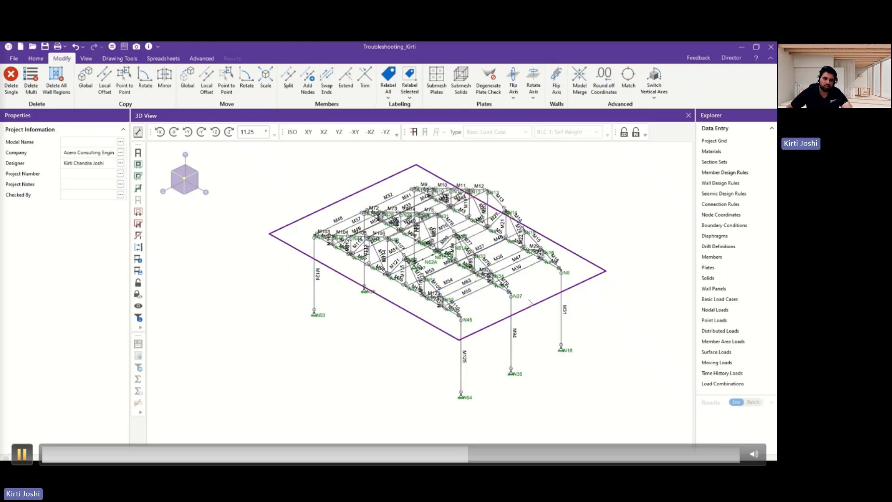
Step: Fill the Activation column of the advanced member data with Active for all members
{"action": "left_click", "coordinate": [22, 454]}
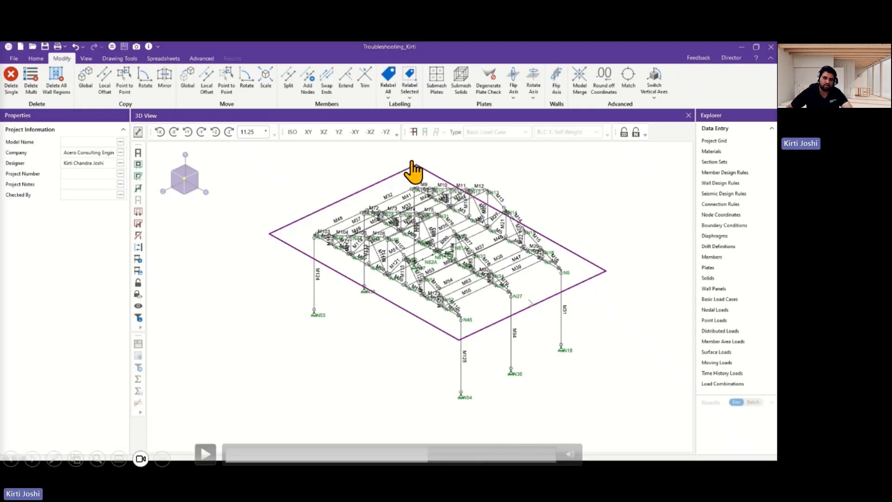
{"action": "left_click", "coordinate": [22, 454]}
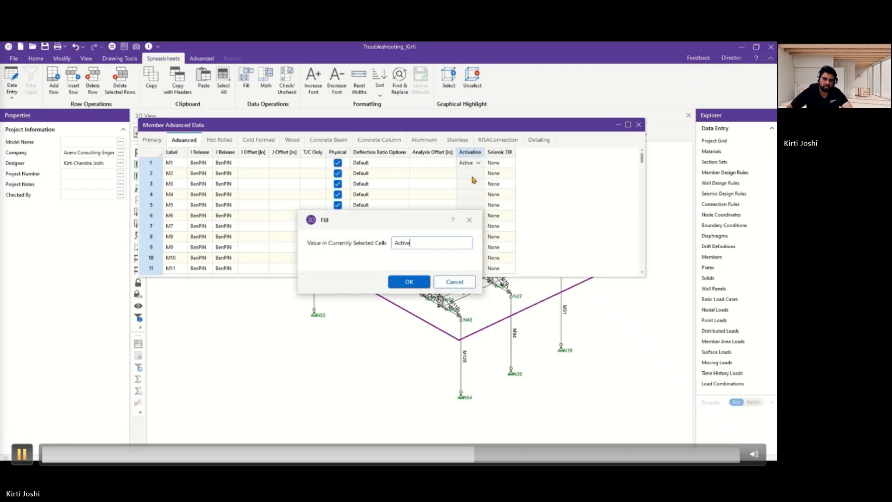
{"action": "left_click", "coordinate": [22, 454]}
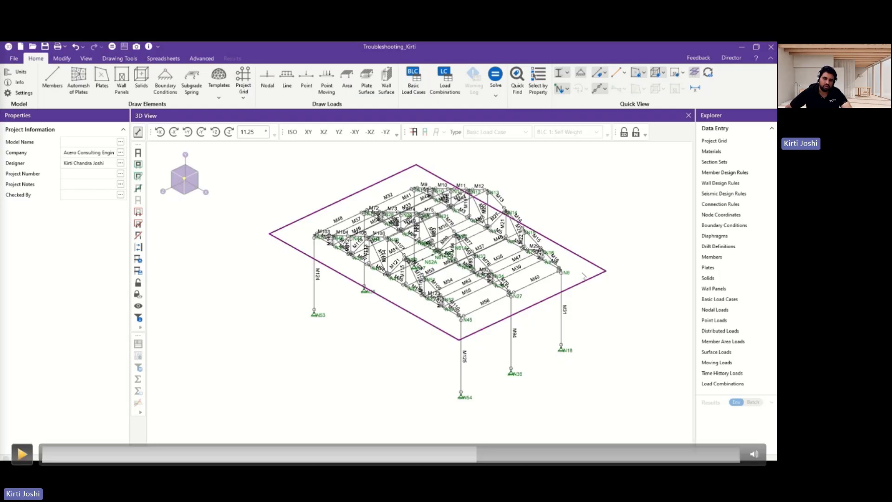
Step: Retrieve the saved selection state Hide, and return to the full model display
{"action": "left_click", "coordinate": [22, 454]}
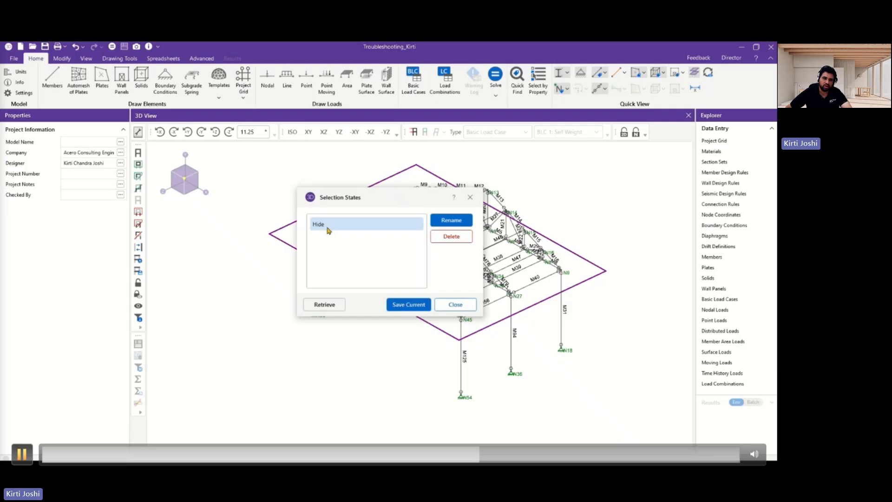
{"action": "left_click", "coordinate": [22, 454]}
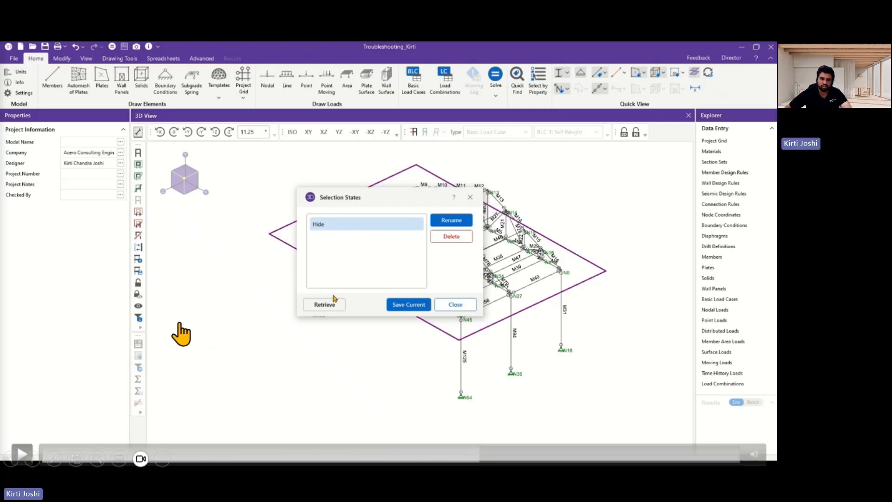
{"action": "left_click", "coordinate": [22, 454]}
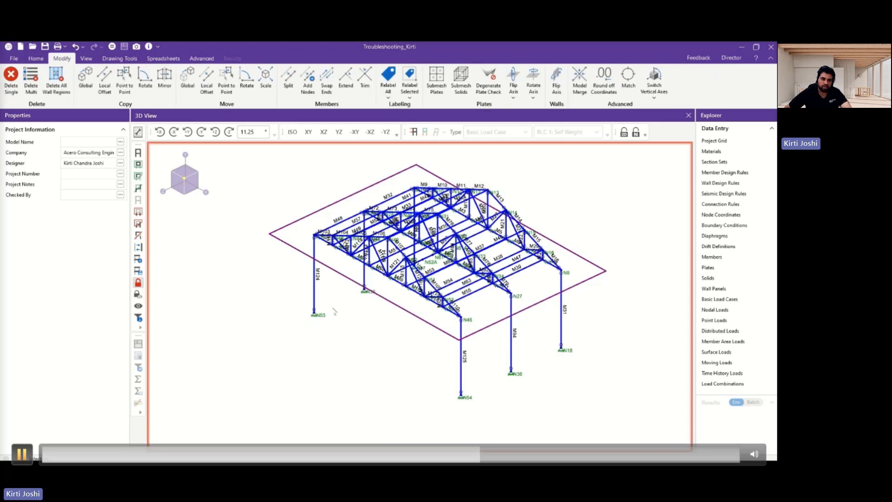
{"action": "left_click", "coordinate": [22, 454]}
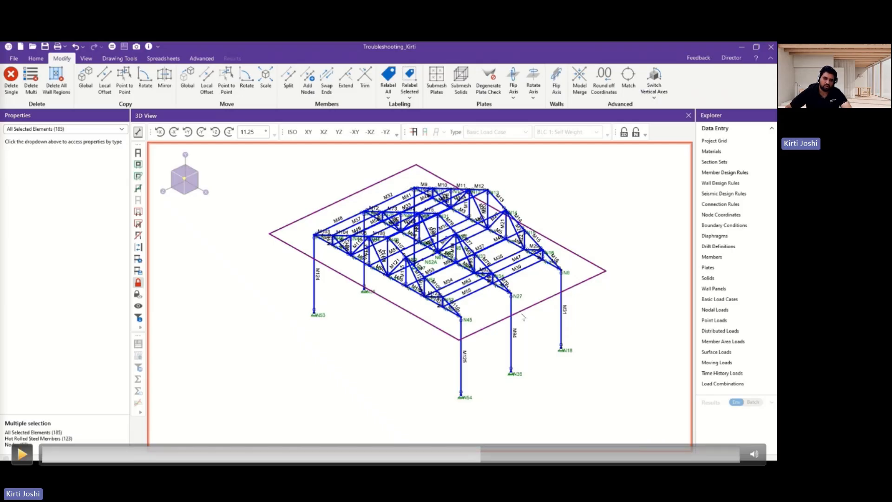
{"action": "key", "text": "space"}
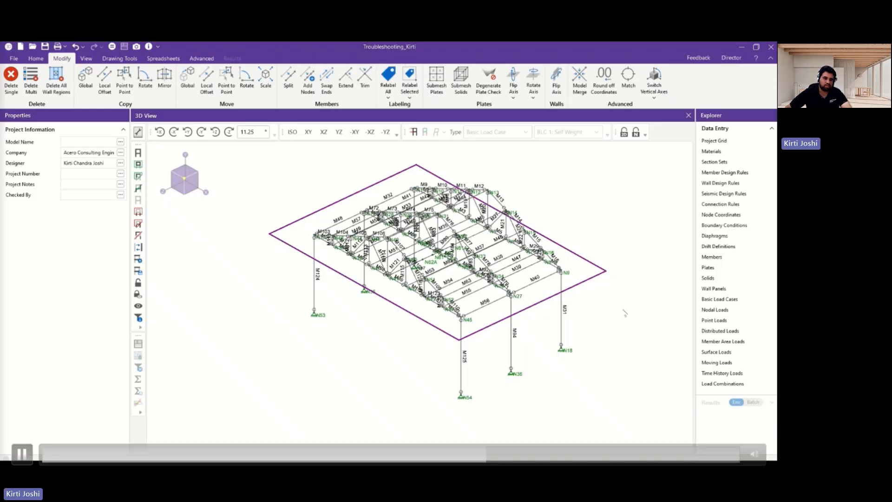
{"action": "left_click", "coordinate": [22, 454]}
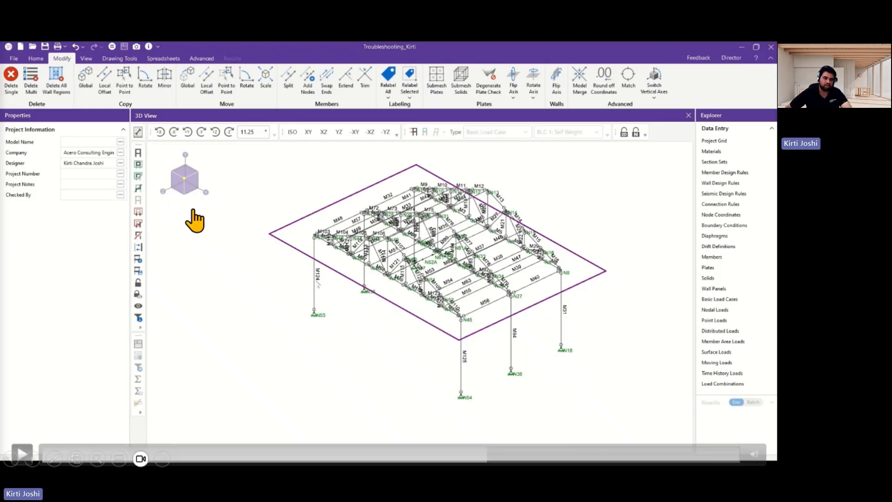
{"action": "left_click", "coordinate": [23, 454]}
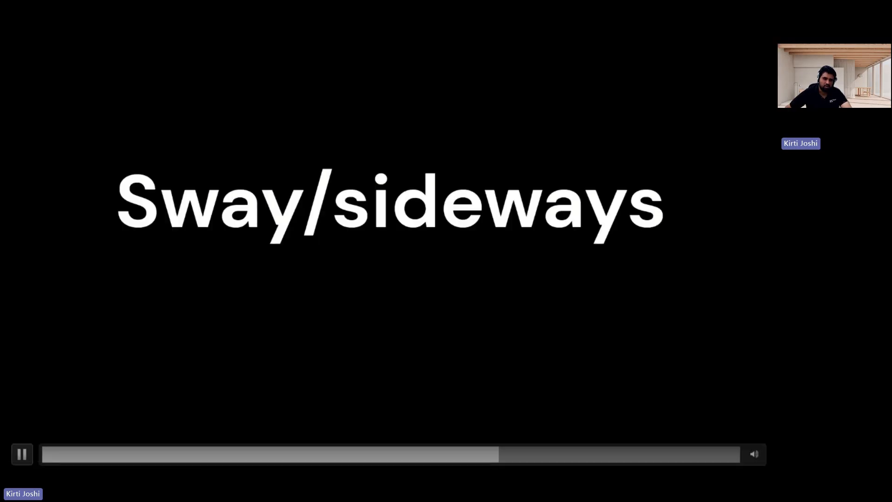
{"action": "left_click", "coordinate": [22, 455]}
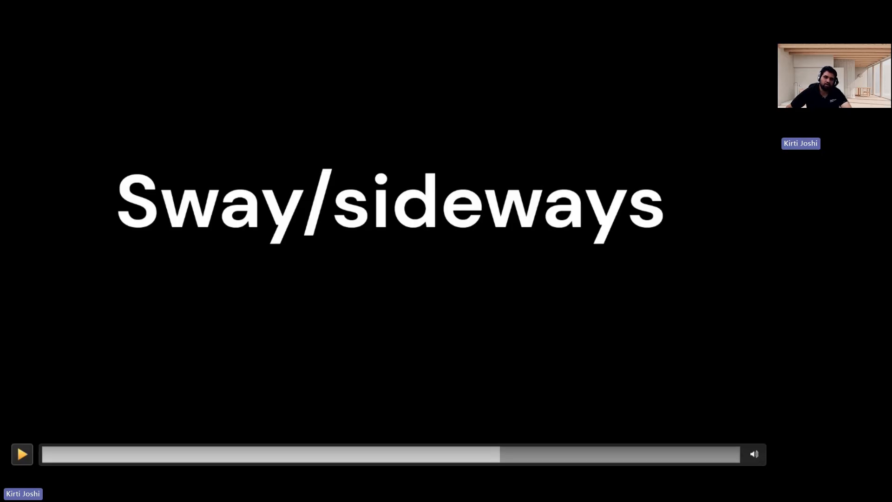
{"action": "left_click", "coordinate": [22, 454]}
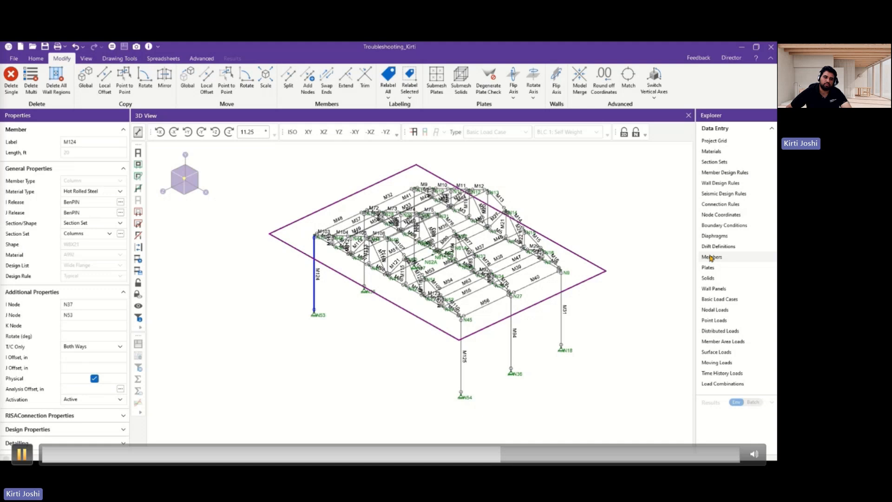
Step: With column M124 selected, examine the K y-y and K z-z columns in the members' hot rolled steel design parameters
{"action": "left_click", "coordinate": [713, 256]}
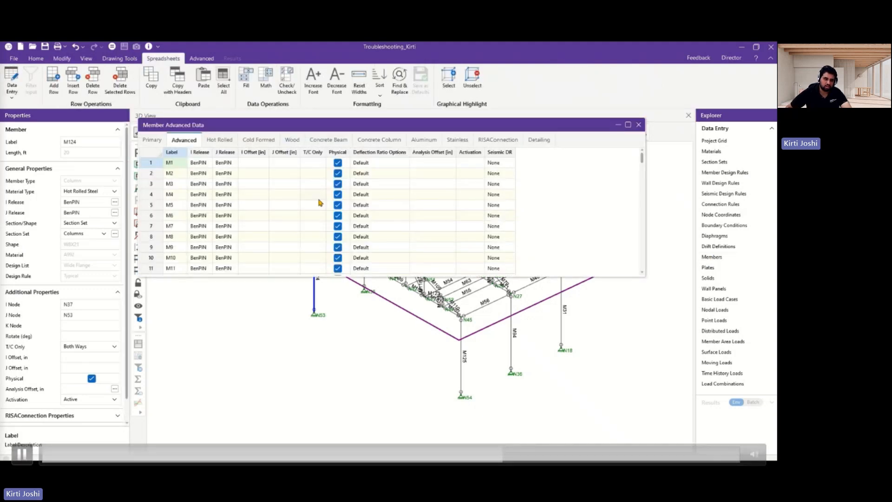
{"action": "left_click", "coordinate": [221, 141]}
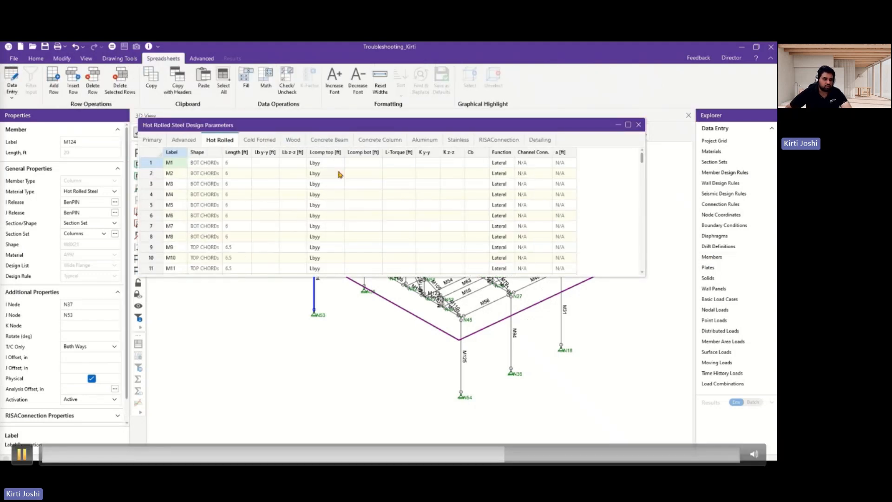
{"action": "left_click", "coordinate": [23, 454]}
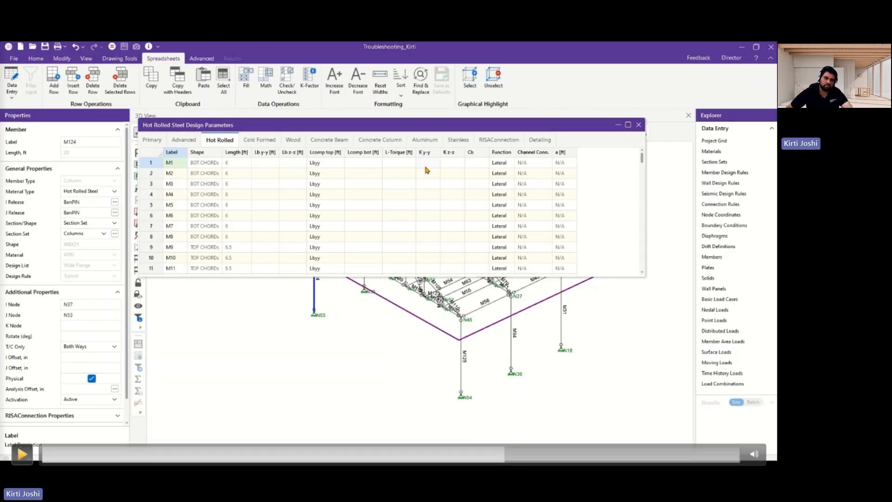
{"action": "key", "text": "space"}
{"action": "key", "text": "space"}
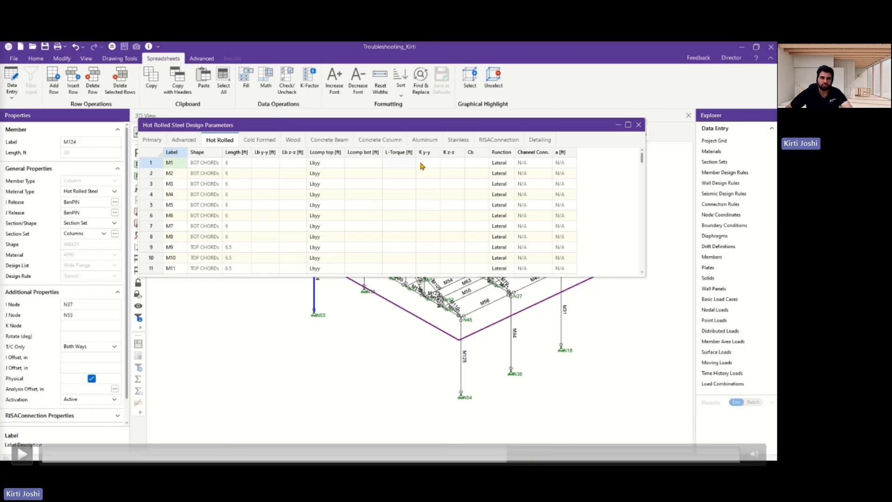
{"action": "key", "text": "space"}
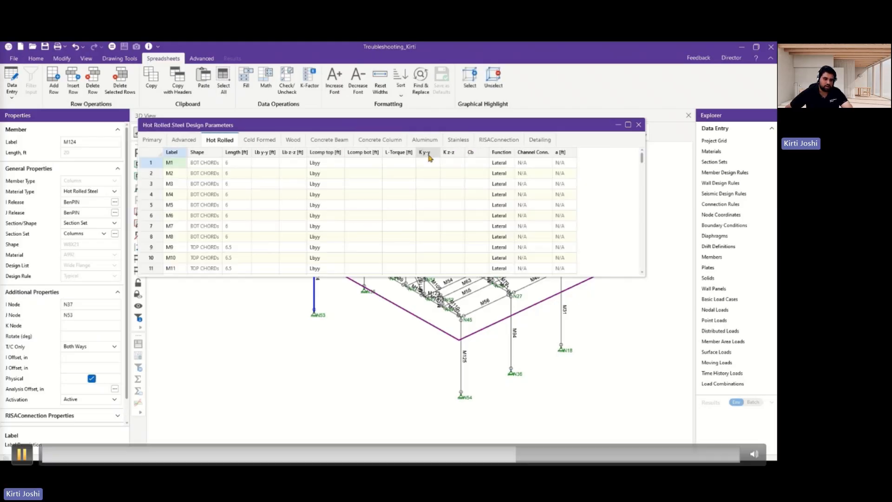
{"action": "key", "text": "space"}
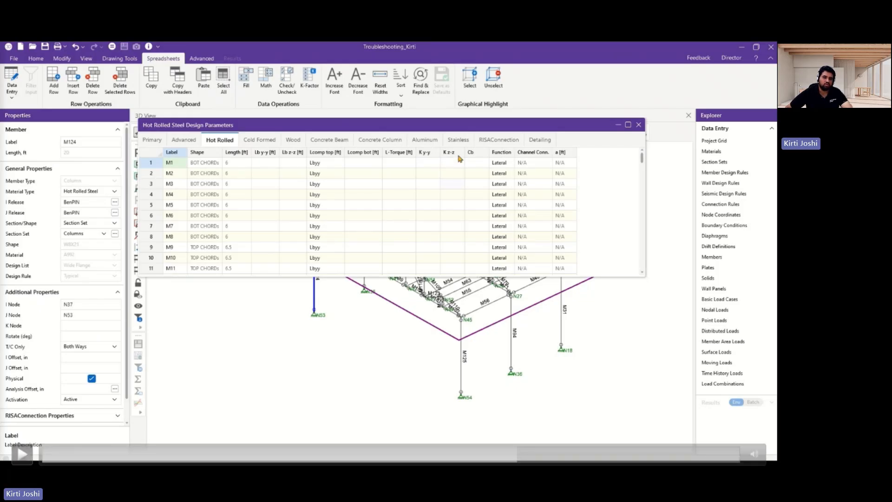
{"action": "key", "text": "space"}
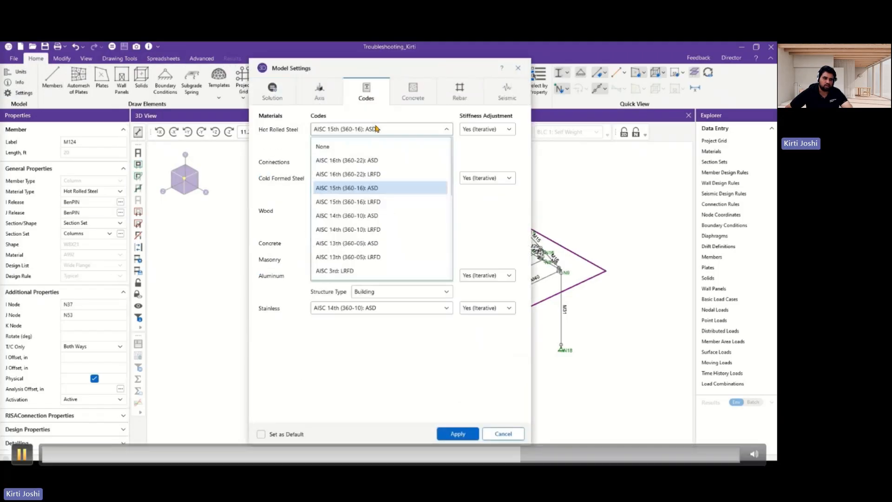
{"action": "key", "text": "space"}
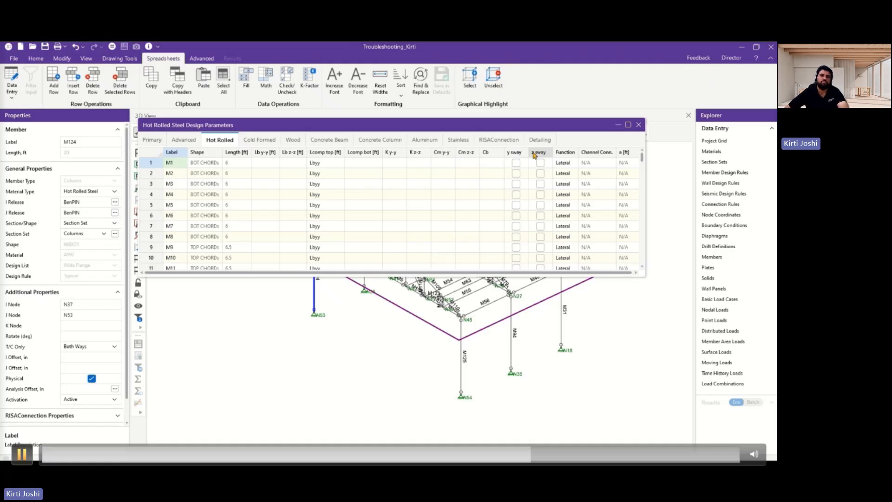
{"action": "left_click", "coordinate": [22, 454]}
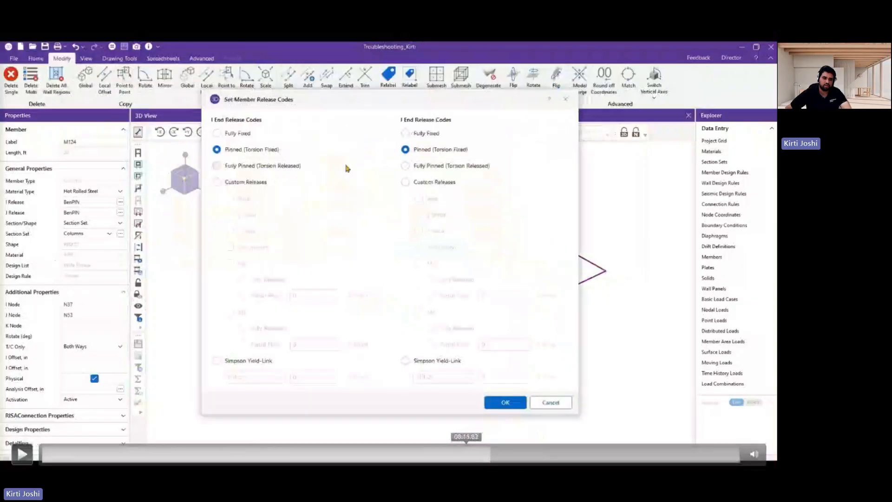
{"action": "left_click", "coordinate": [23, 454]}
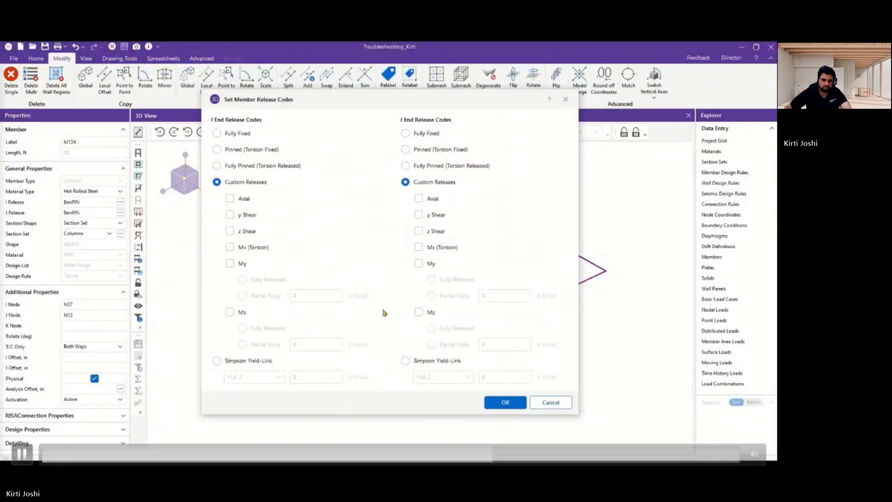
{"action": "left_click", "coordinate": [504, 454]}
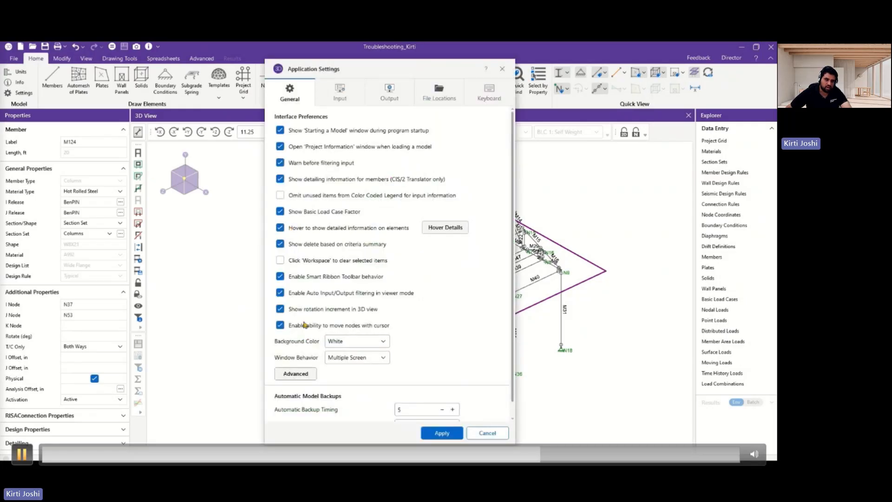
{"action": "left_click", "coordinate": [22, 454]}
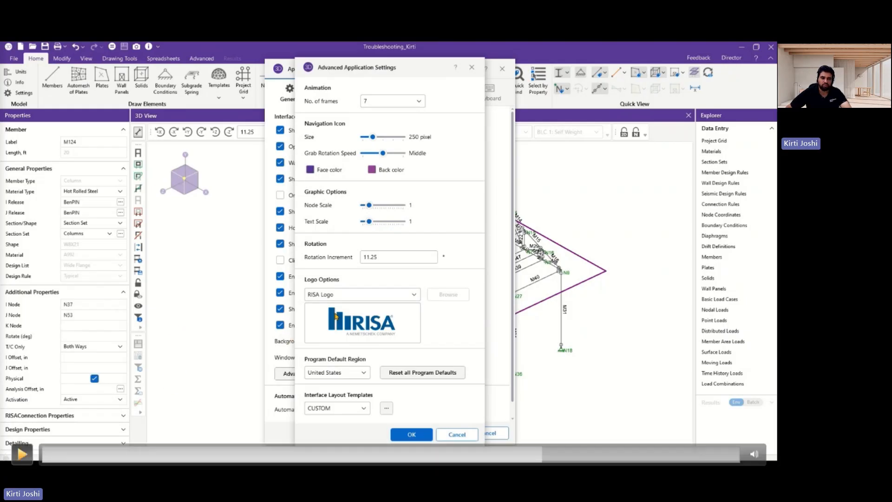
{"action": "left_click", "coordinate": [22, 454]}
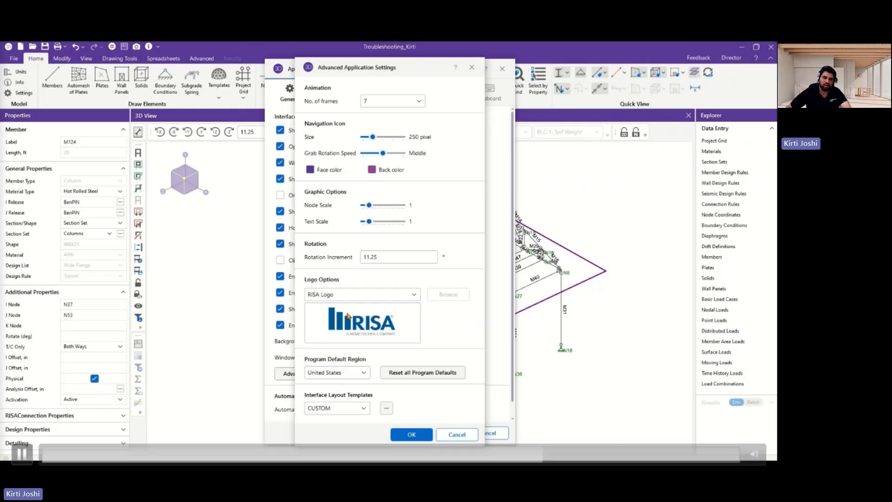
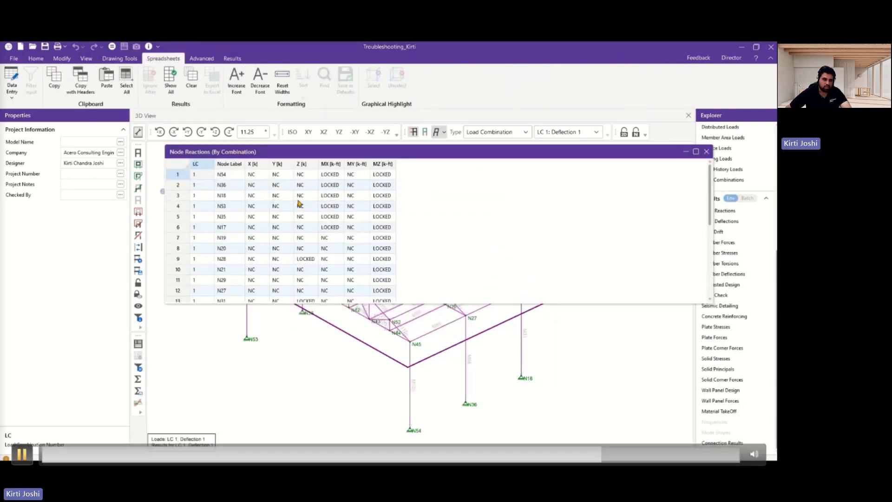
{"action": "left_click", "coordinate": [170, 236]}
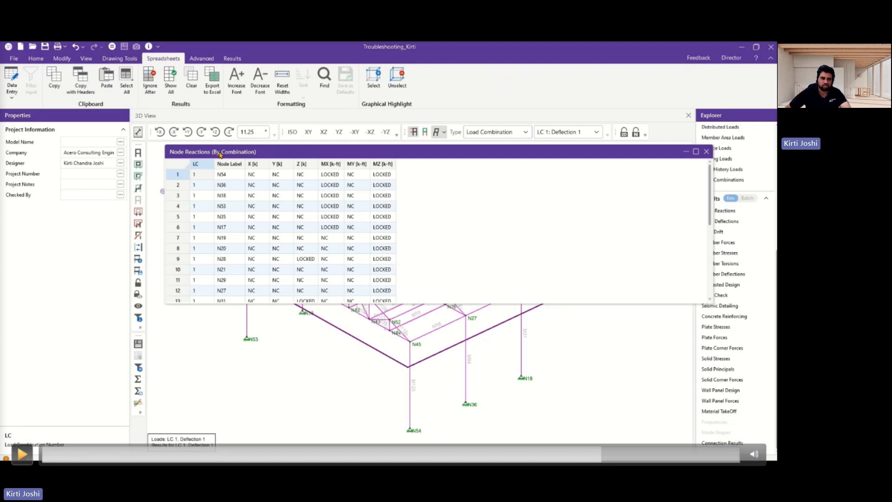
{"action": "left_click", "coordinate": [21, 454]}
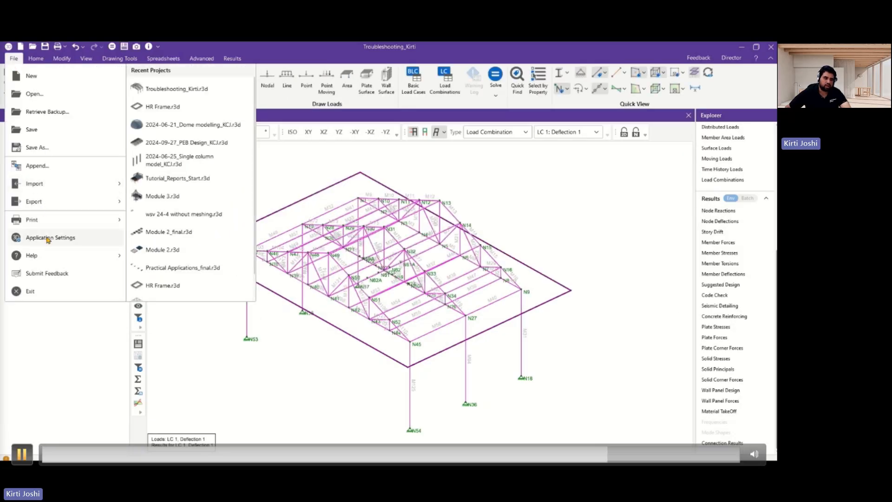
{"action": "left_click", "coordinate": [22, 454]}
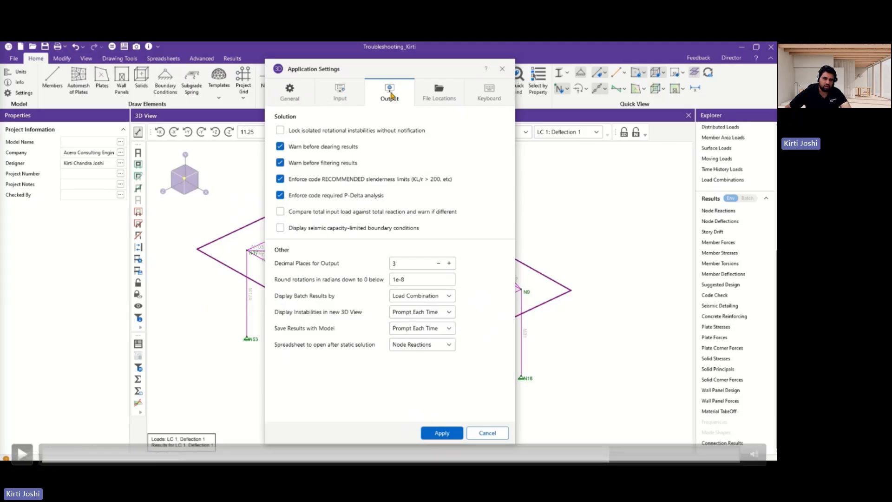
{"action": "key", "text": "space"}
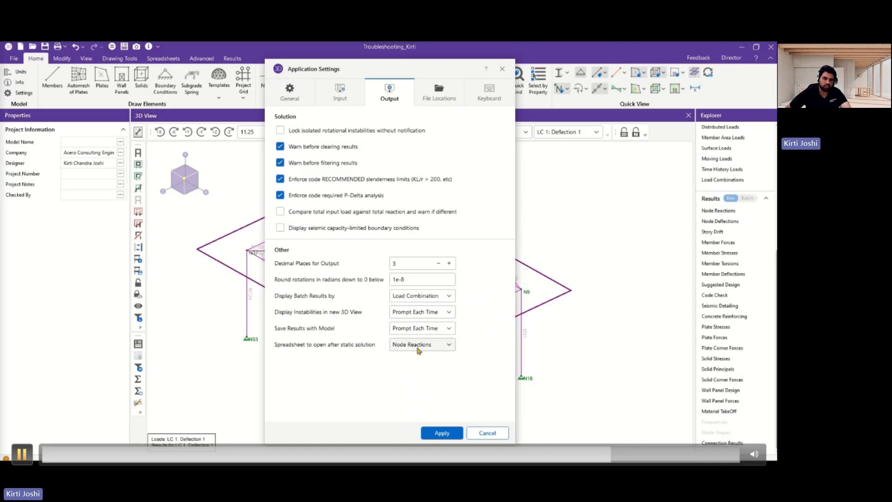
{"action": "left_click", "coordinate": [22, 454]}
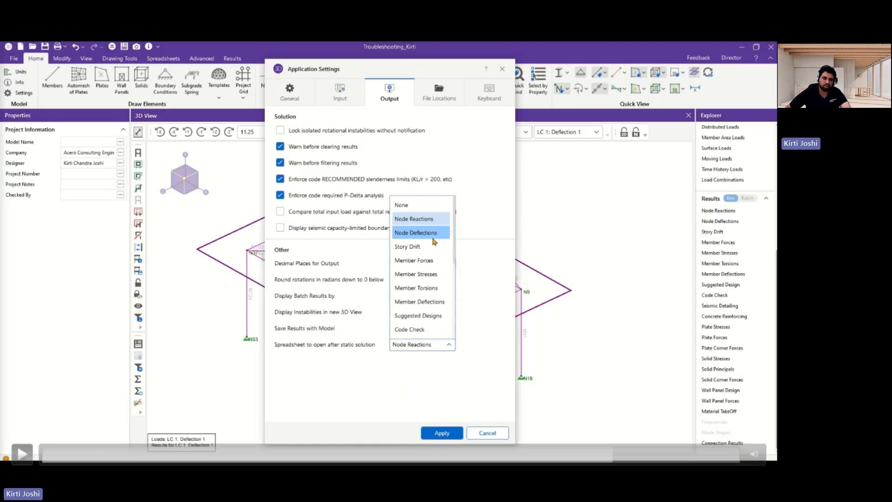
{"action": "left_click", "coordinate": [22, 454]}
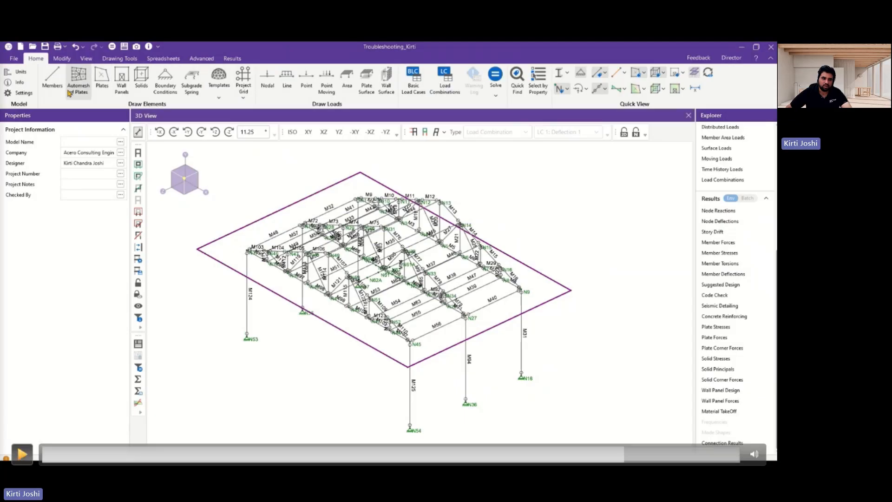
{"action": "key", "text": "space"}
{"action": "key", "text": "space"}
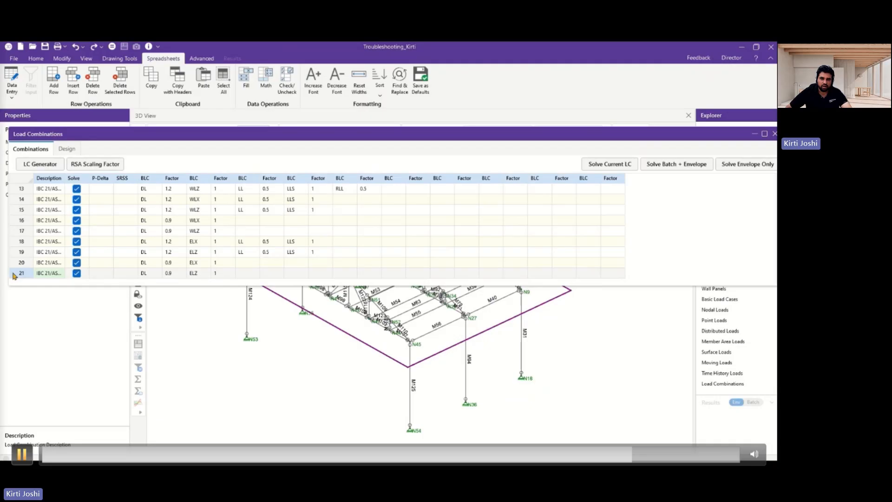
{"action": "left_click", "coordinate": [22, 454]}
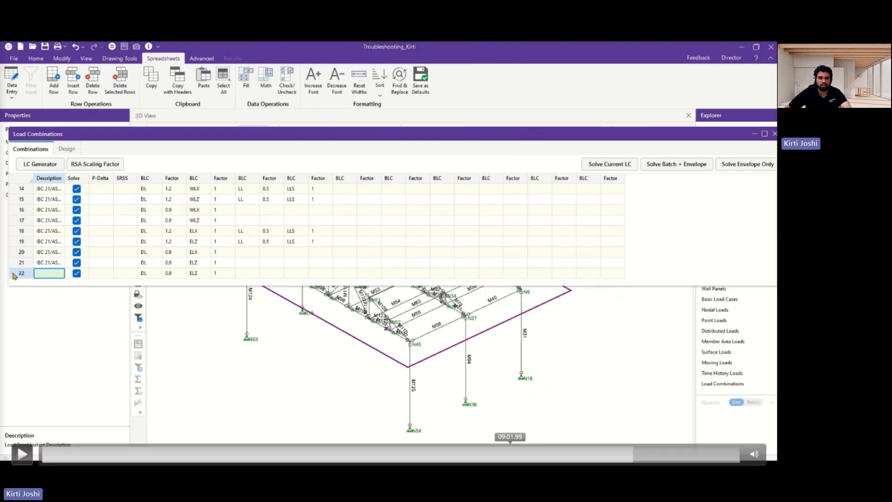
{"action": "mouse_move", "coordinate": [754, 454]}
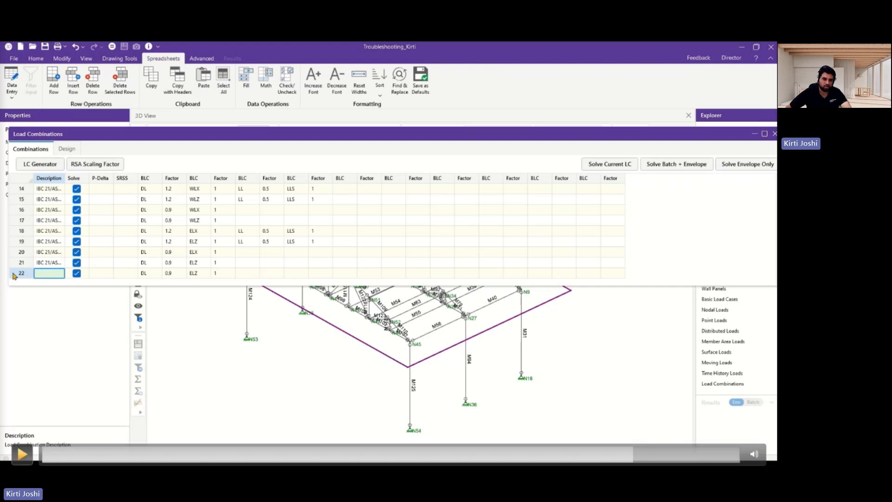
{"action": "left_click", "coordinate": [22, 454]}
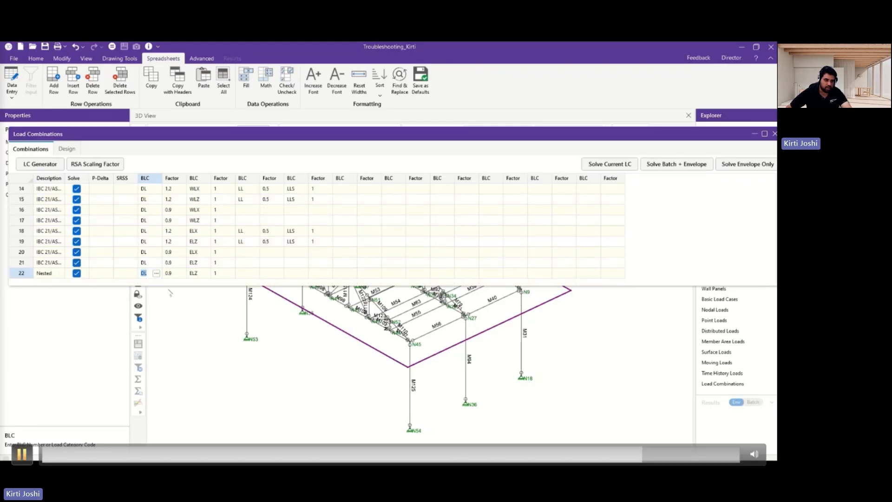
Step: In load combination row 22, Nested, set the first BLC entry to L5 with a factor of 1
{"action": "type", "text": "L5"}
{"action": "left_click", "coordinate": [175, 274]}
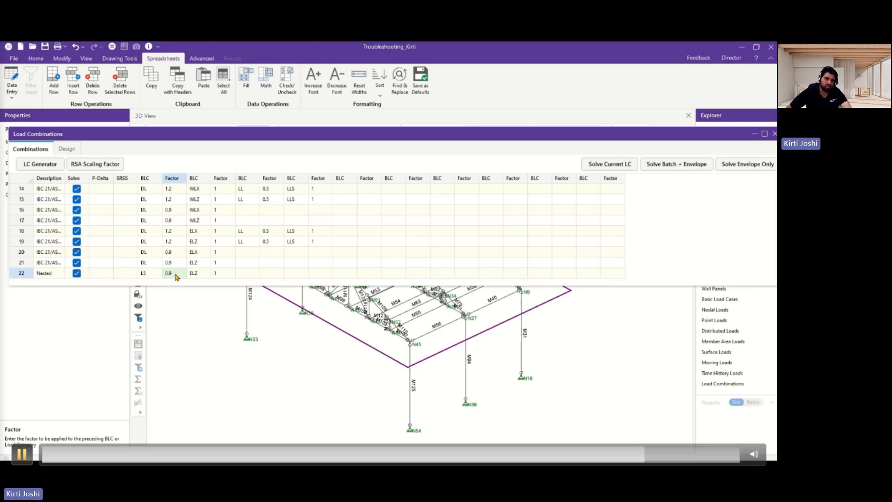
{"action": "type", "text": "1"}
Step: Assign the load category SL - Snow Load to the second BLC entry of the Nested load combination
{"action": "left_click", "coordinate": [202, 277]}
{"action": "key", "text": "space"}
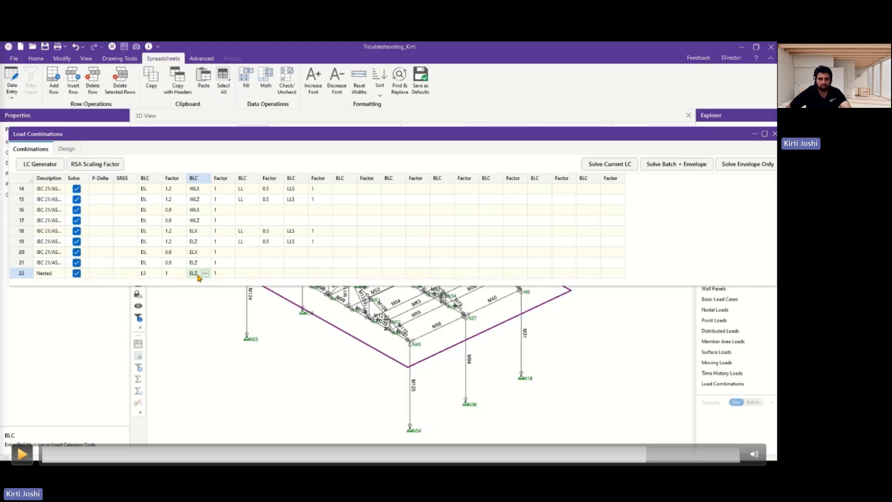
{"action": "double_click", "coordinate": [197, 278]}
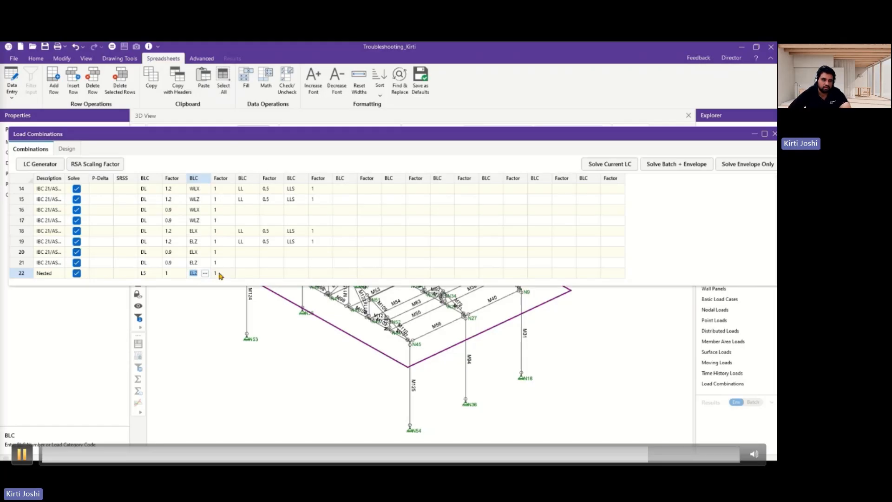
{"action": "left_click", "coordinate": [205, 273]}
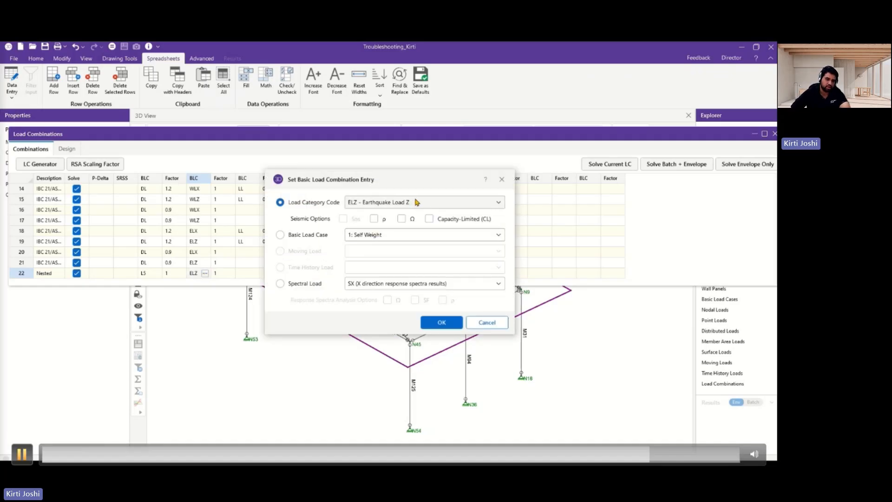
{"action": "left_click", "coordinate": [394, 207]}
{"action": "scroll", "coordinate": [425, 242], "scroll_direction": "up", "scroll_amount": 6}
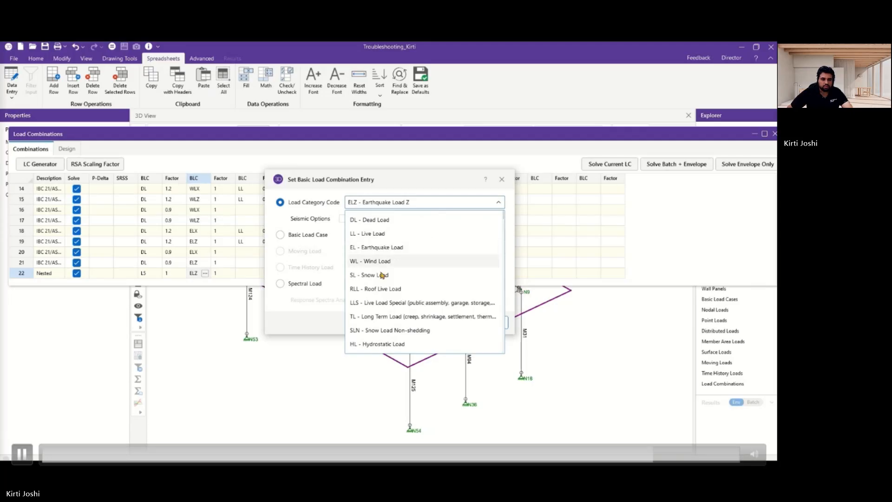
{"action": "left_click", "coordinate": [380, 274]}
{"action": "left_click", "coordinate": [441, 322]}
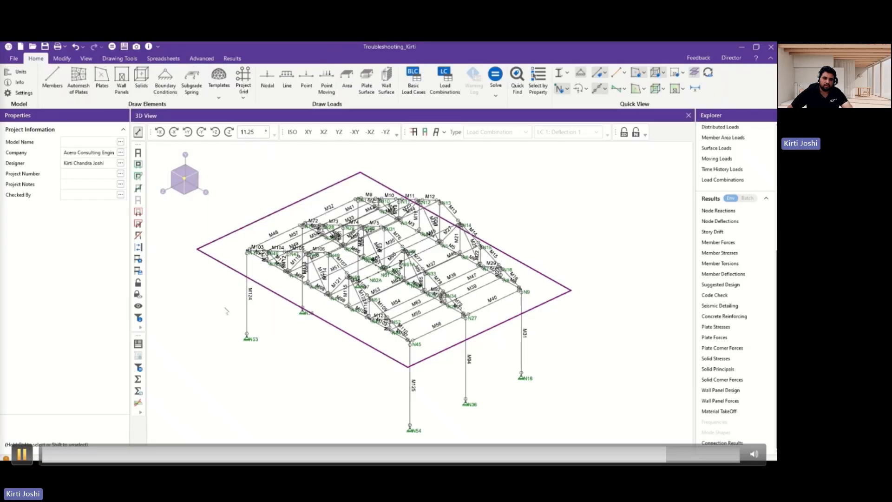
{"action": "left_click", "coordinate": [22, 454]}
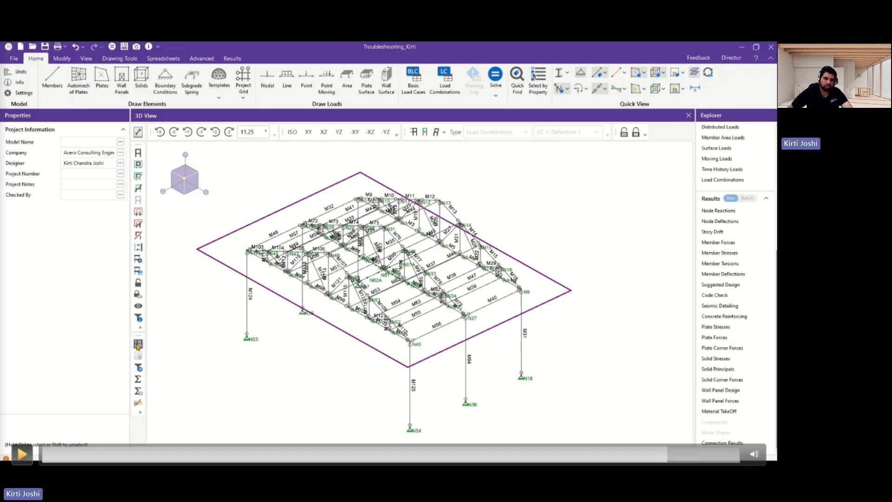
{"action": "left_click", "coordinate": [22, 454]}
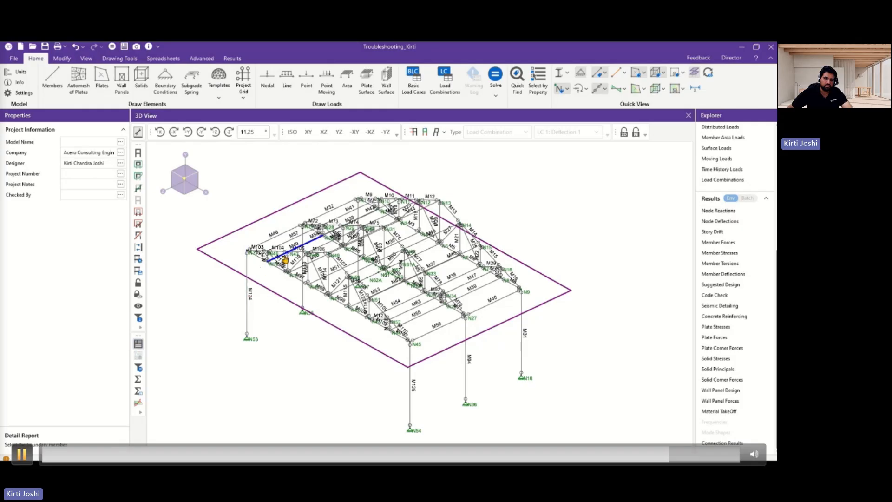
Step: Open the detail report for column M124, review its design properties, diagrams and code check section, and close the report
{"action": "left_click", "coordinate": [222, 279]}
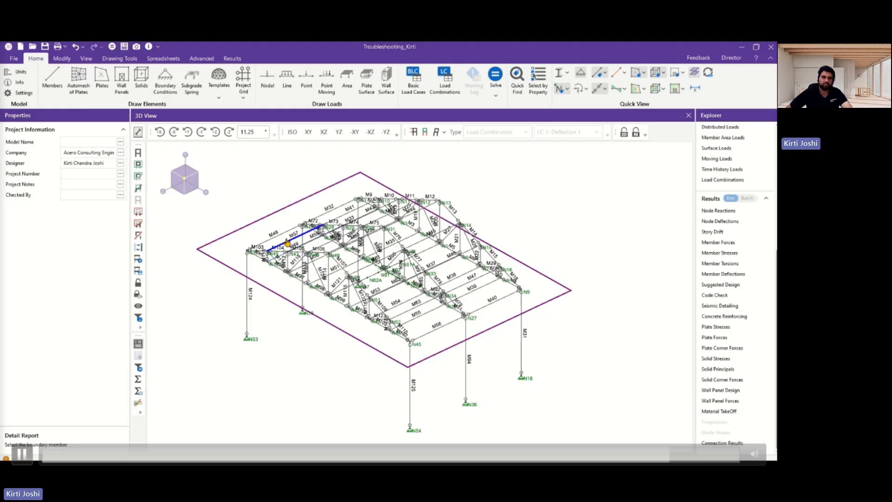
{"action": "left_click", "coordinate": [247, 266]}
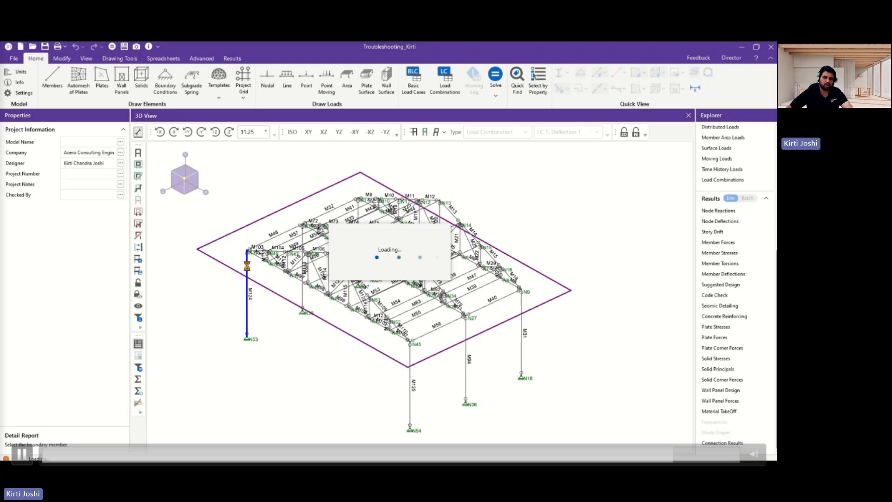
{"action": "scroll", "coordinate": [385, 162], "scroll_direction": "down", "scroll_amount": 7}
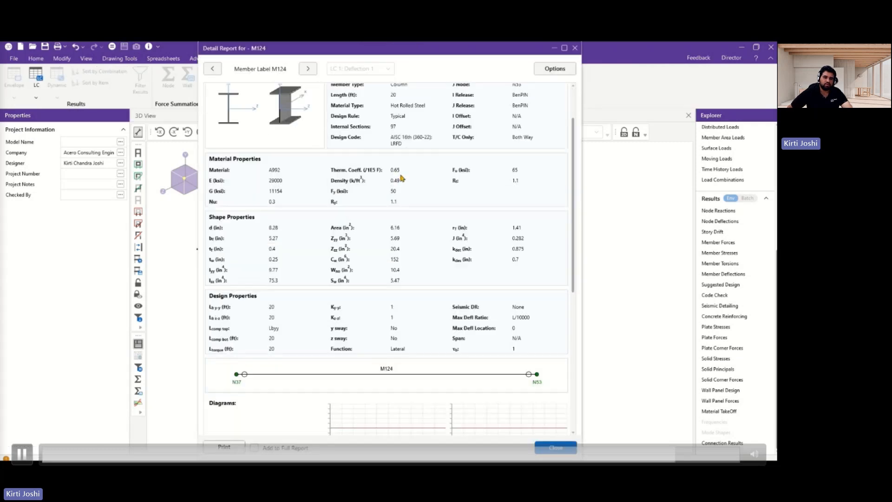
{"action": "scroll", "coordinate": [404, 181], "scroll_direction": "down", "scroll_amount": 1}
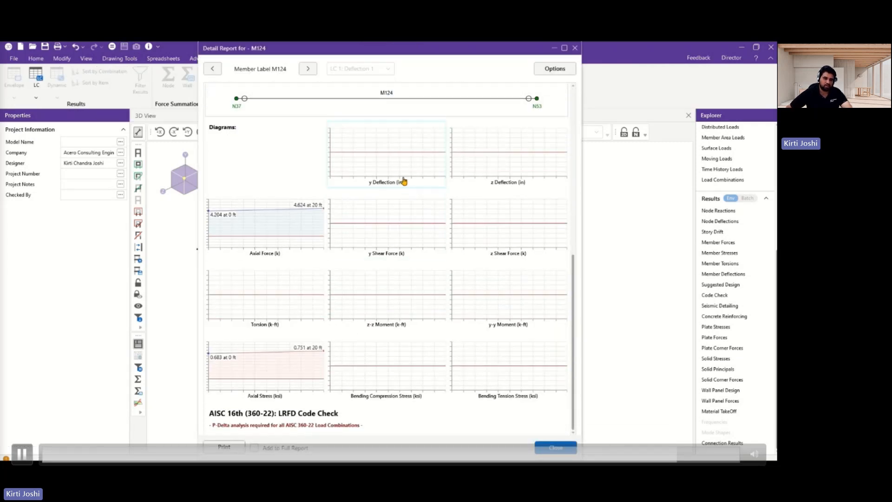
{"action": "left_click", "coordinate": [22, 454]}
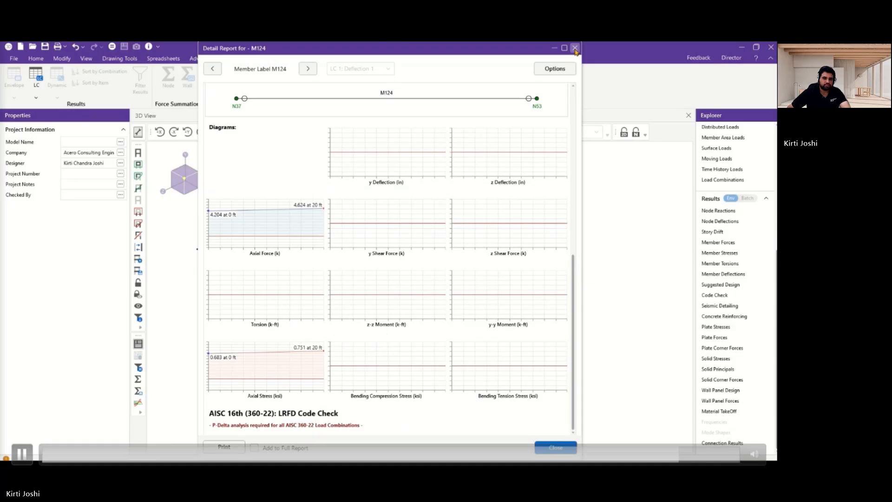
{"action": "scroll", "coordinate": [458, 247], "scroll_direction": "up", "scroll_amount": 4}
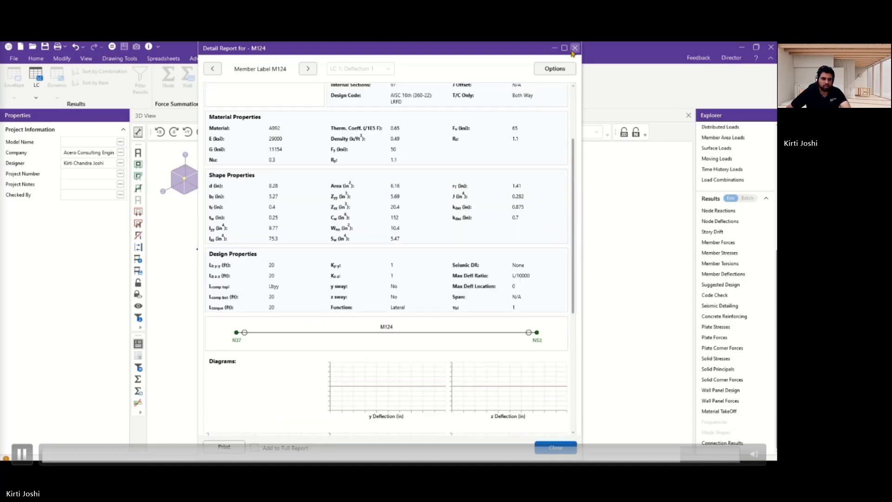
{"action": "left_click", "coordinate": [574, 48]}
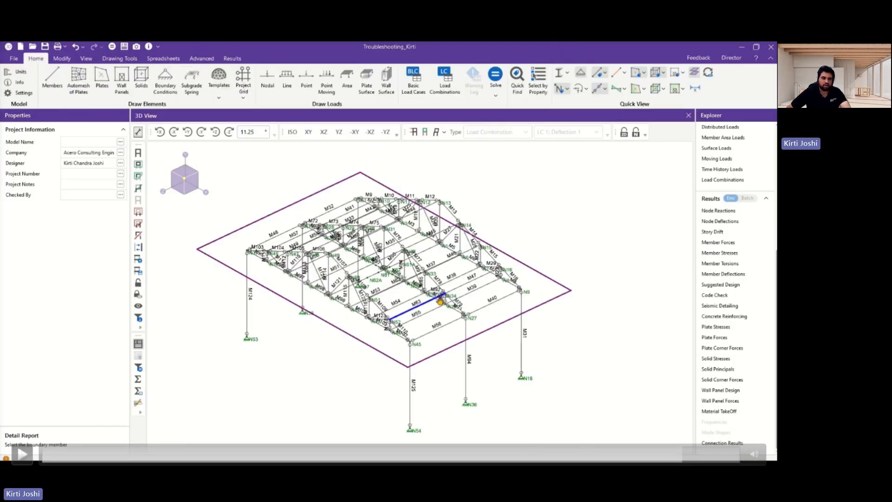
Step: Open the detail report for member M39, review its material, shape and design properties, and close the report
{"action": "left_click", "coordinate": [478, 294]}
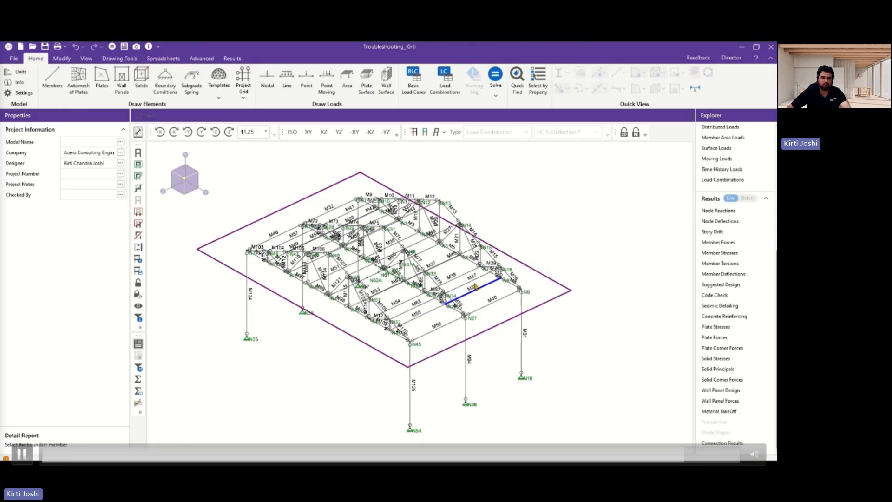
{"action": "scroll", "coordinate": [460, 267], "scroll_direction": "down", "scroll_amount": 2}
{"action": "scroll", "coordinate": [461, 268], "scroll_direction": "down", "scroll_amount": 2}
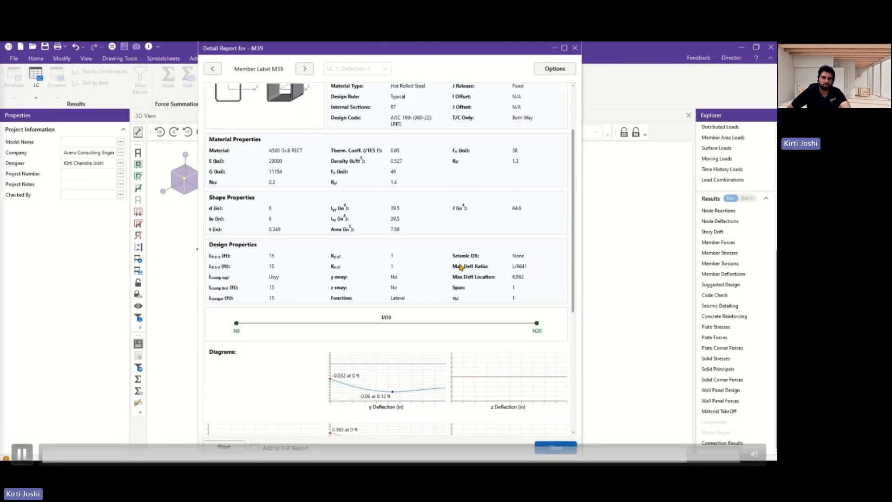
{"action": "left_click", "coordinate": [575, 48]}
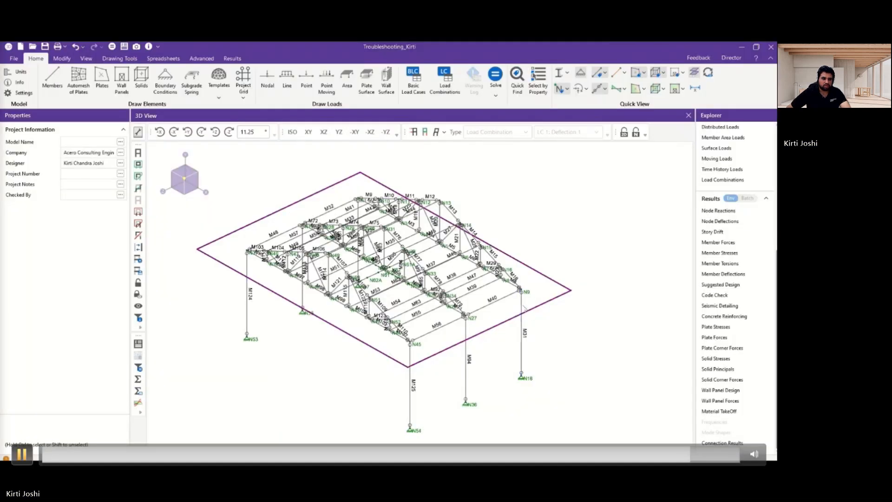
Step: Select only column M124 and turn on Viewer Mode to isolate it in the 3D view
{"action": "left_click", "coordinate": [142, 189]}
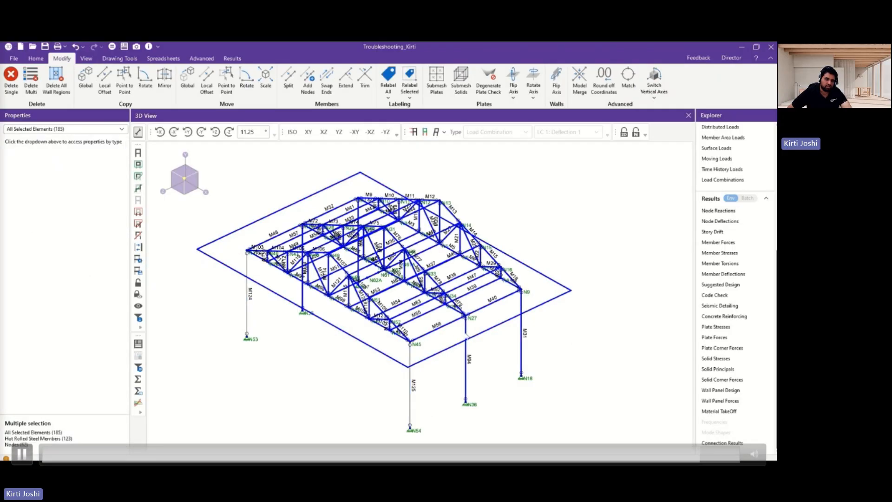
{"action": "left_click", "coordinate": [22, 454]}
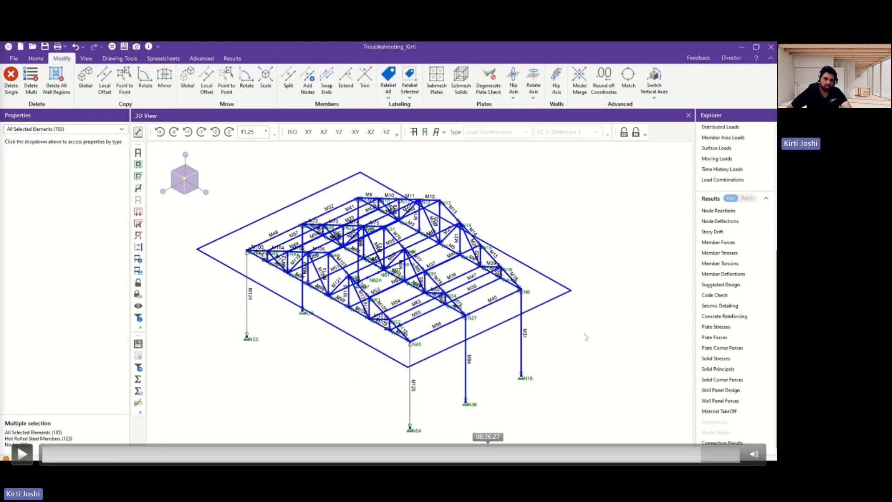
{"action": "left_click", "coordinate": [21, 454]}
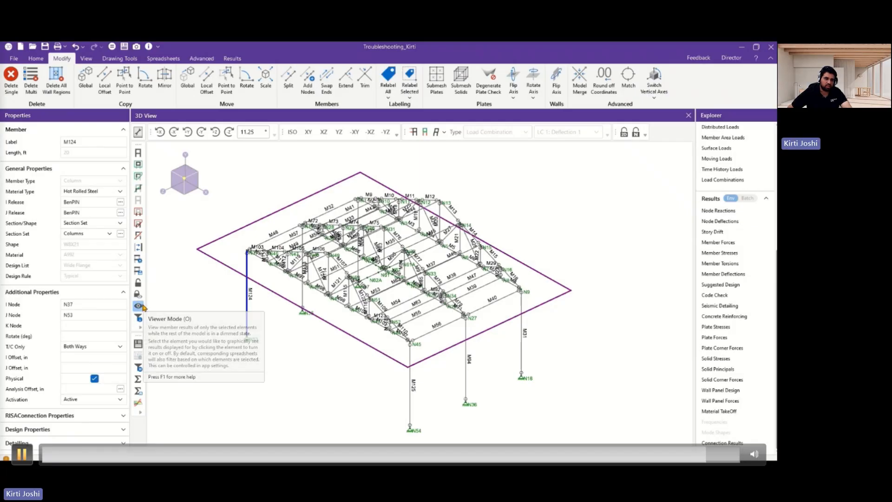
{"action": "left_click", "coordinate": [143, 305]}
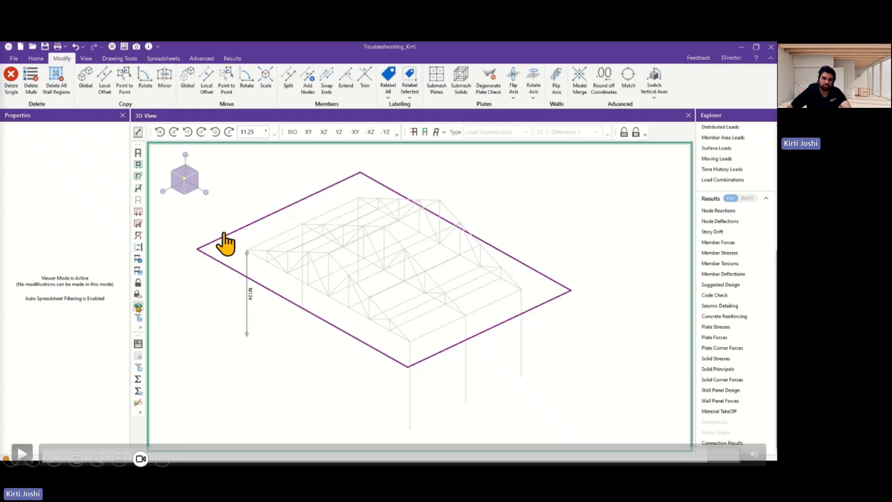
Step: Examine the service member section deflections filtered to column M124 in Viewer Mode, and return to the full model view
{"action": "left_click", "coordinate": [22, 454]}
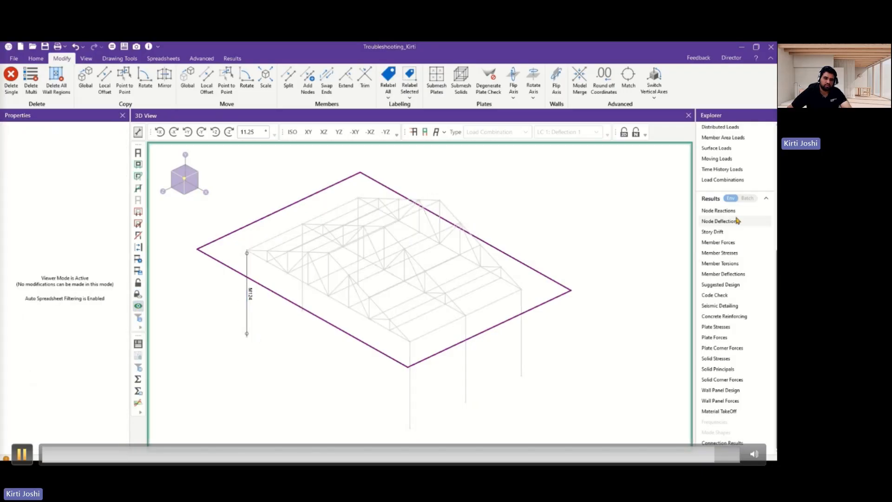
{"action": "left_click", "coordinate": [22, 454]}
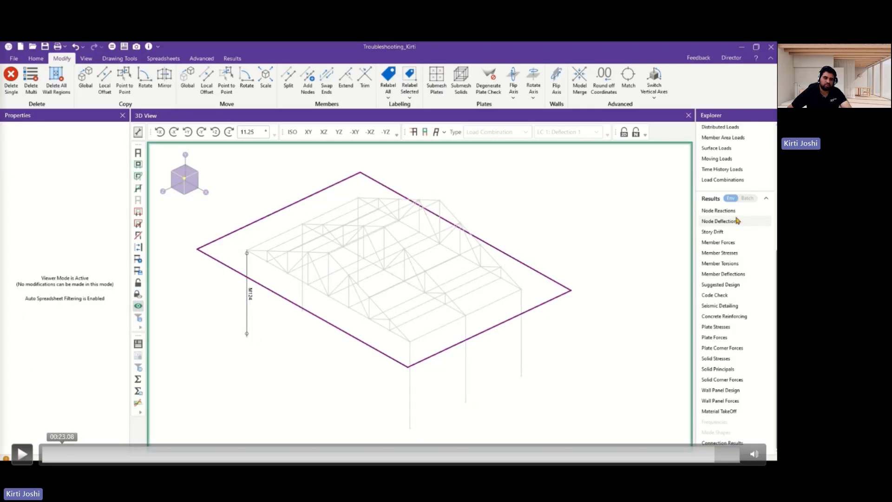
{"action": "left_click", "coordinate": [22, 454]}
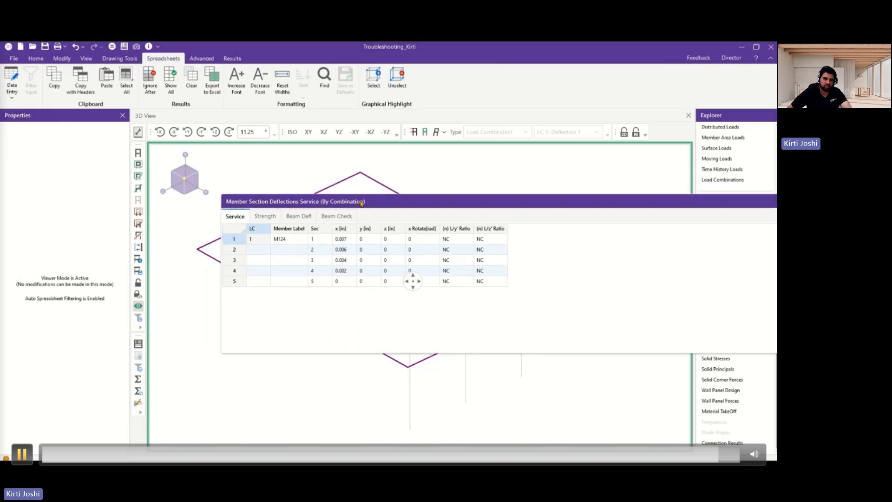
{"action": "left_click", "coordinate": [22, 454]}
{"action": "left_click", "coordinate": [21, 454]}
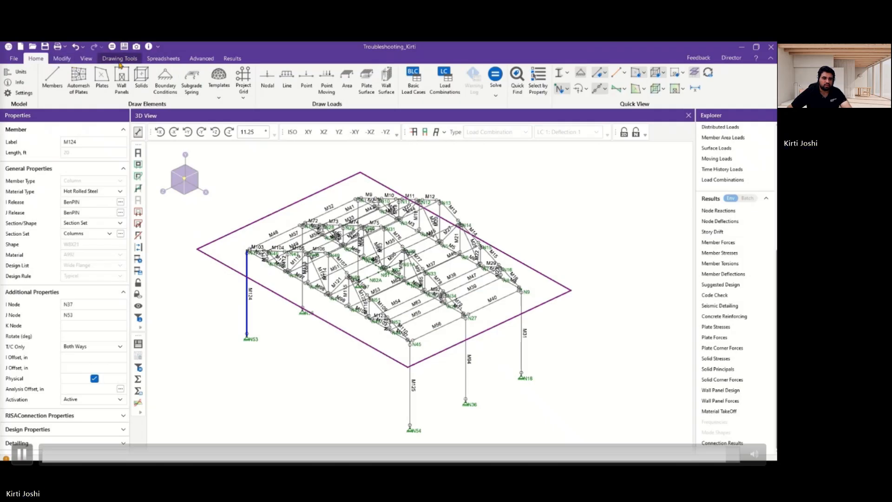
Step: Run Model Merge on the truss model, review the merge results and close them
{"action": "key", "text": "space"}
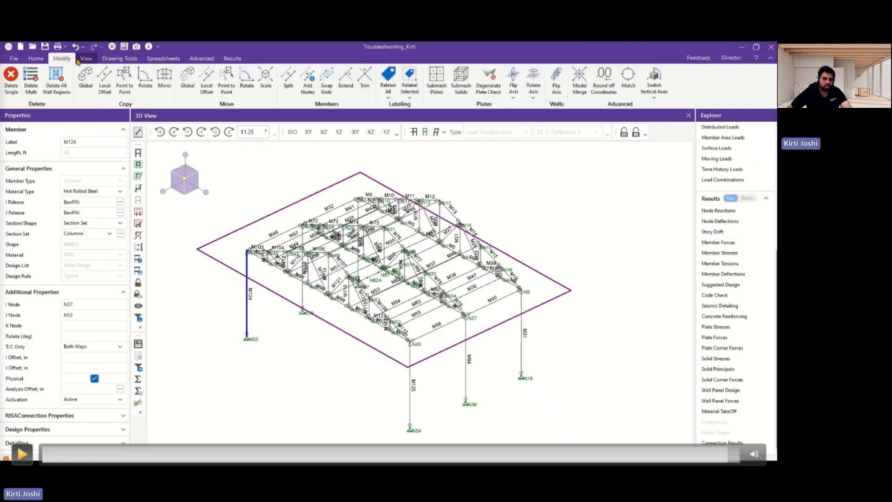
{"action": "key", "text": "space"}
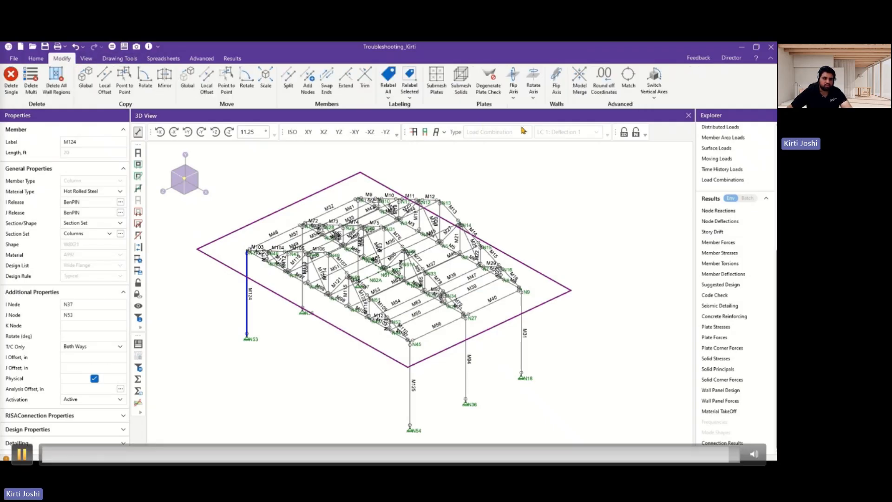
{"action": "left_click", "coordinate": [359, 195]}
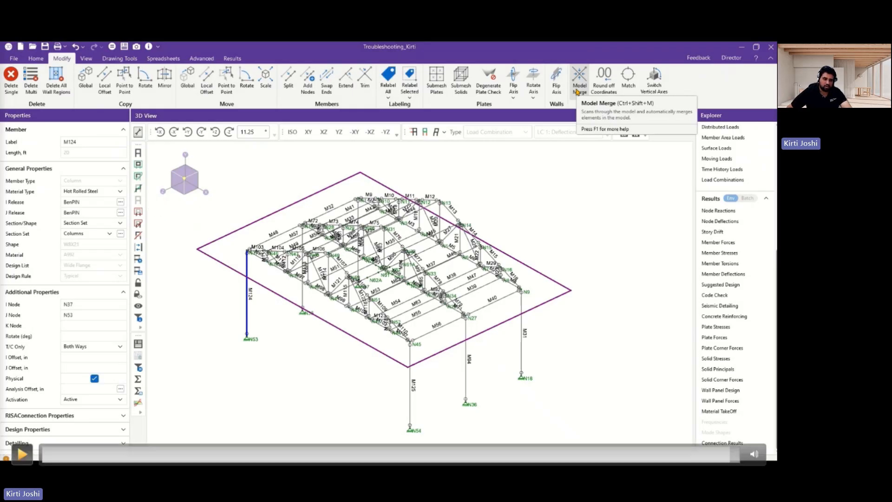
{"action": "key", "text": "space"}
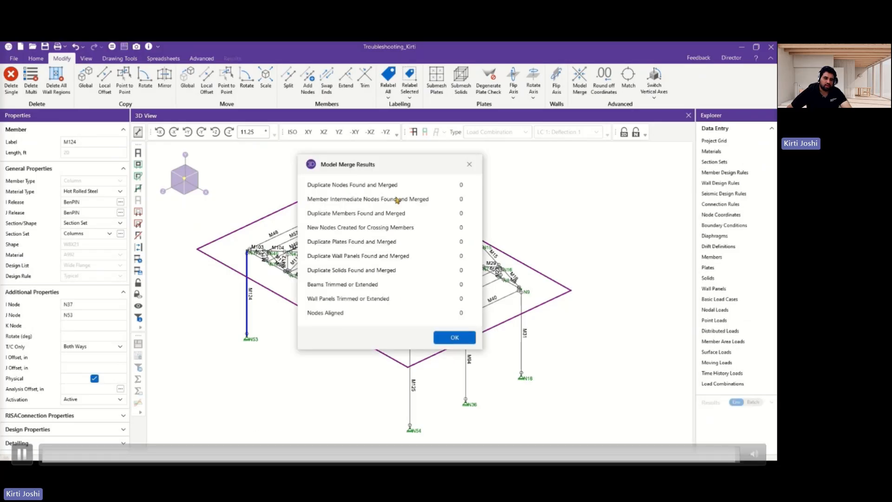
{"action": "key", "text": "space"}
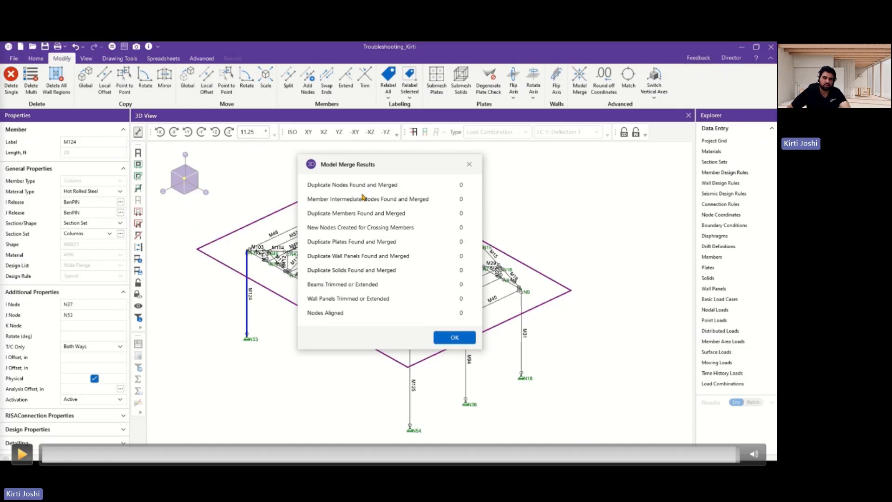
{"action": "left_click", "coordinate": [22, 454]}
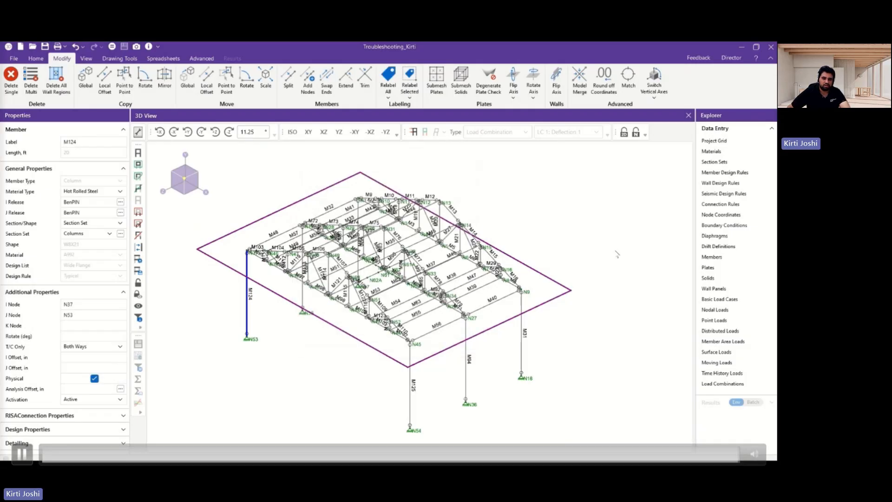
{"action": "left_click", "coordinate": [506, 454]}
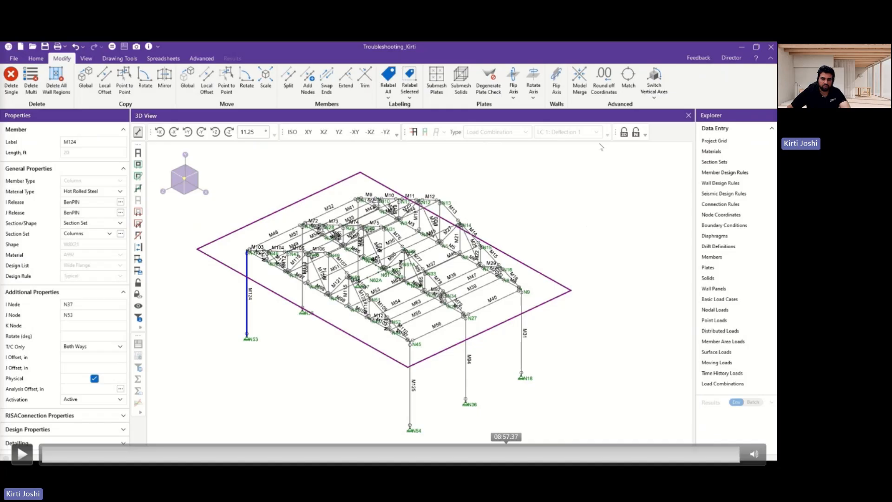
{"action": "key", "text": "Right"}
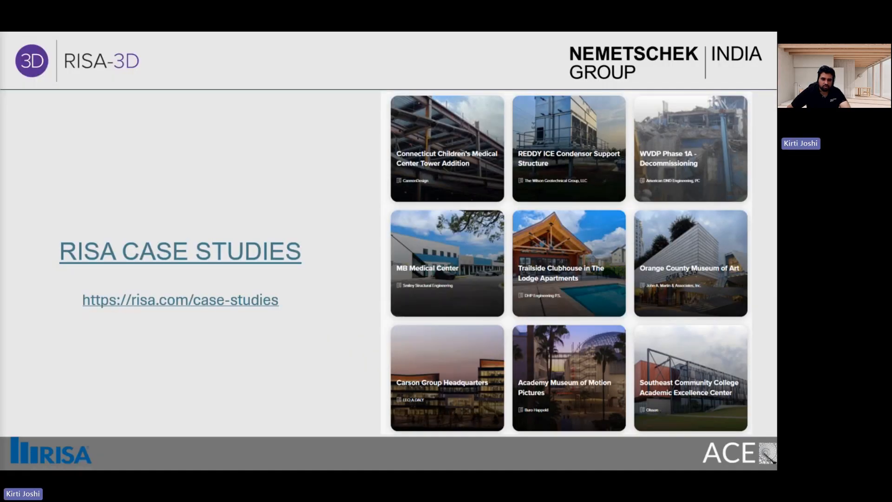